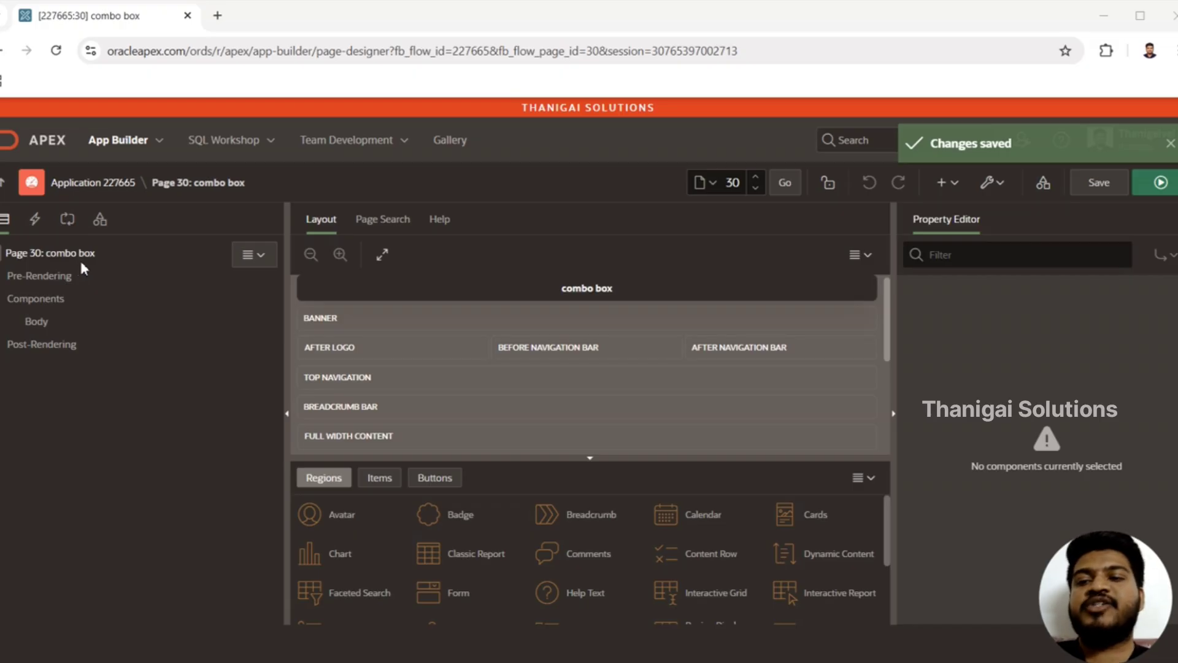
Step: Create a page item in the page Body and name it P30_COMBO_BOX
left_click(44, 329)
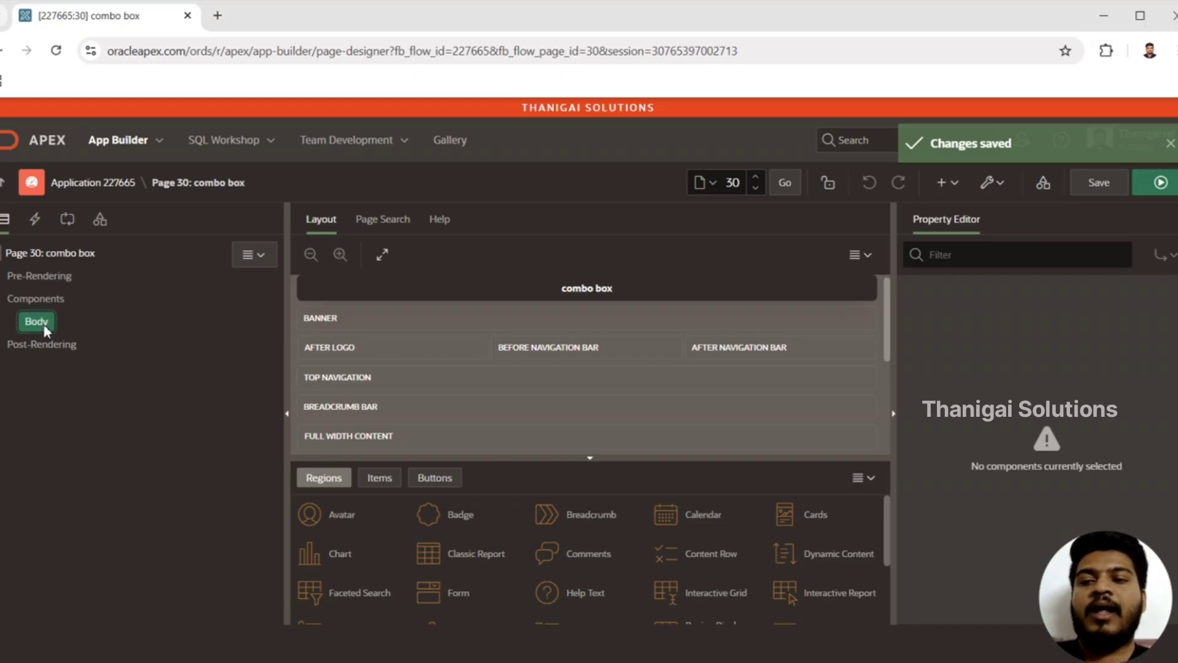
right_click(45, 330)
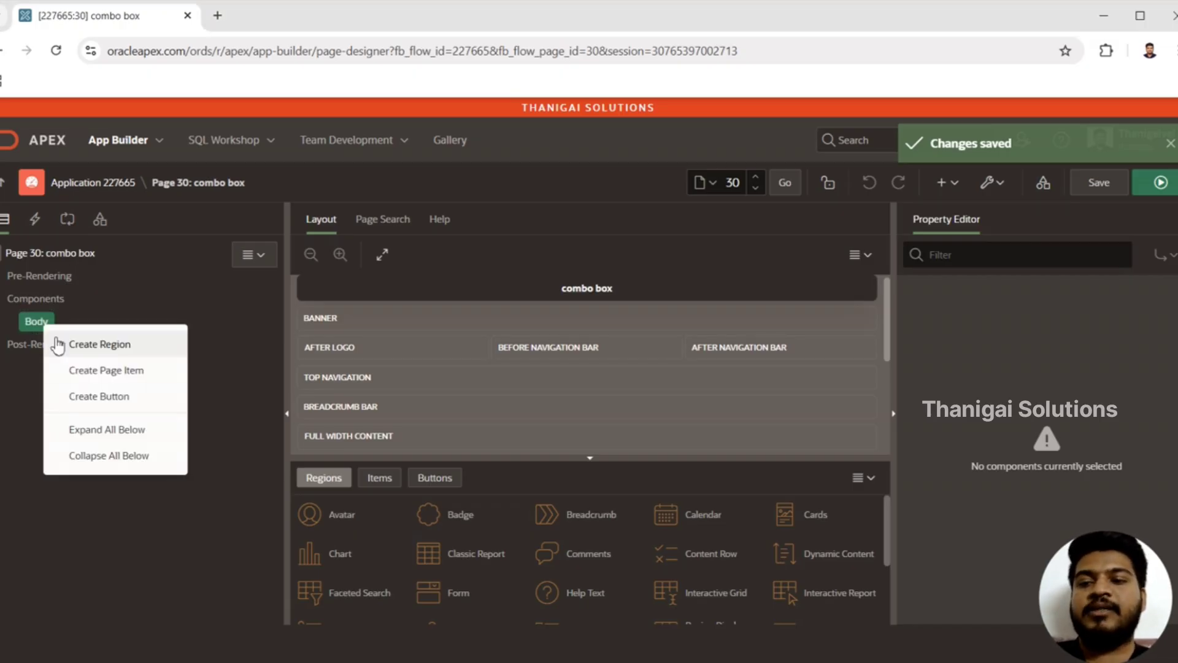
left_click(95, 371)
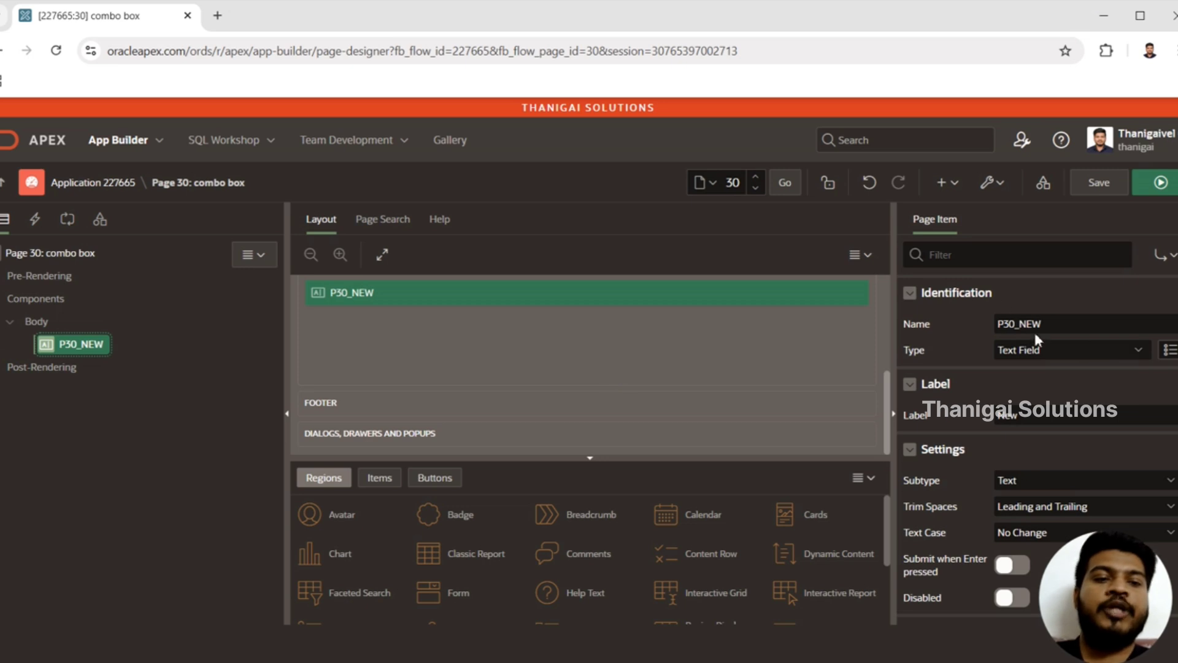
left_click_drag(1021, 323, 1099, 323)
type("CO")
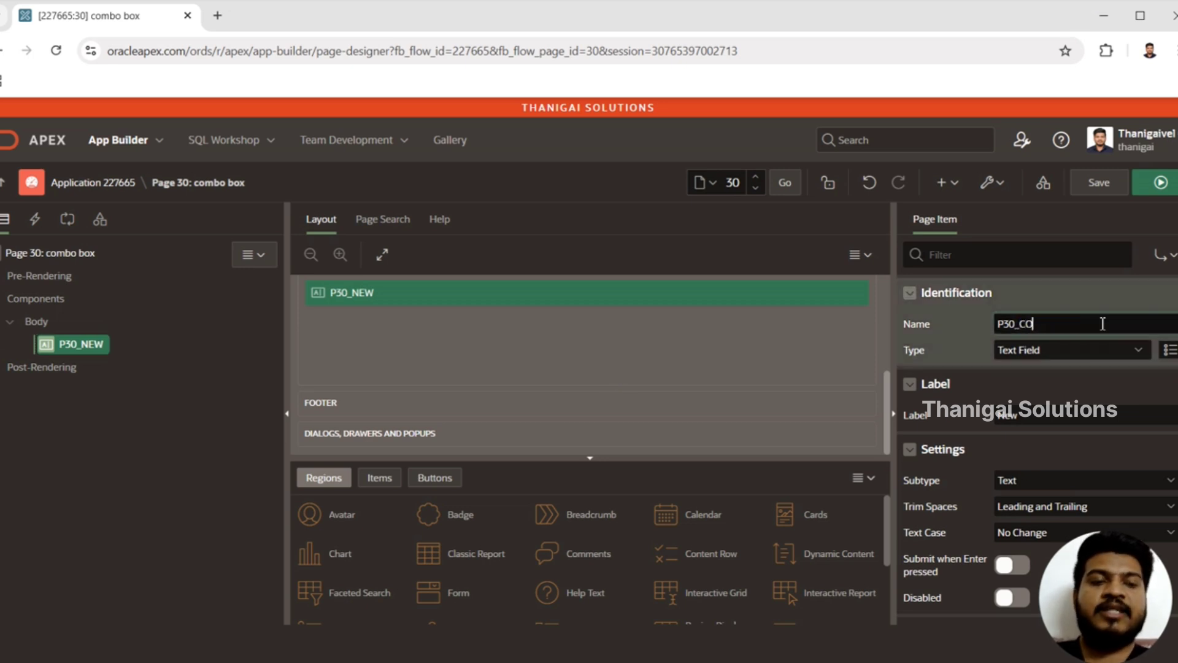
type("MBO_BO")
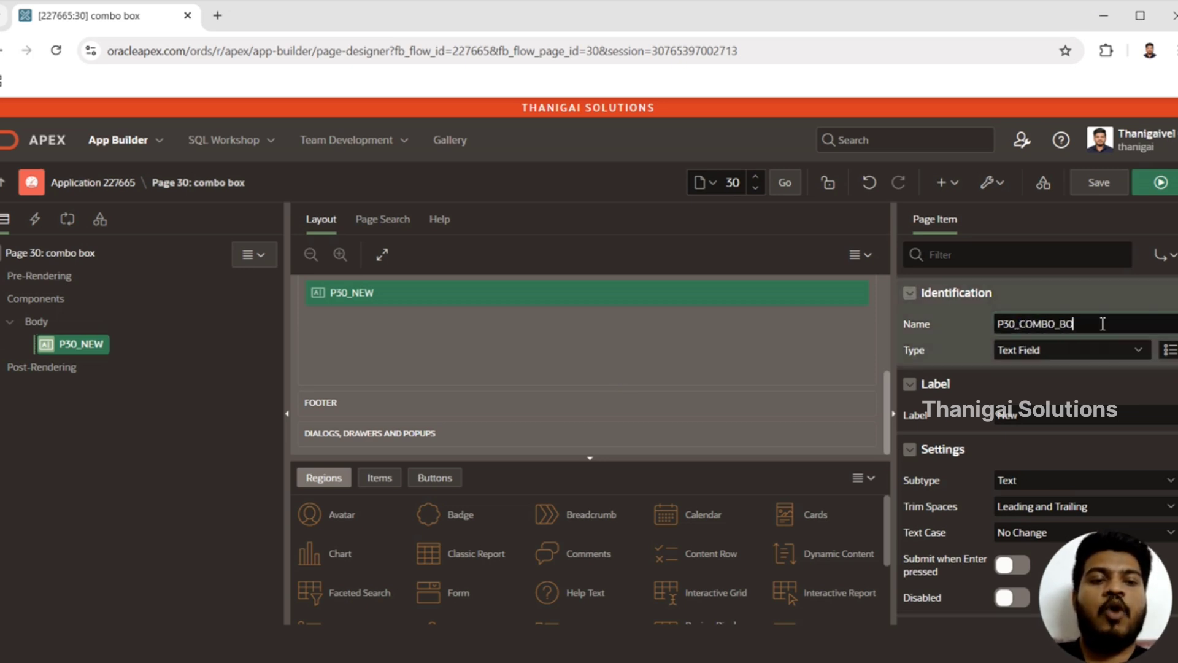
type("CX")
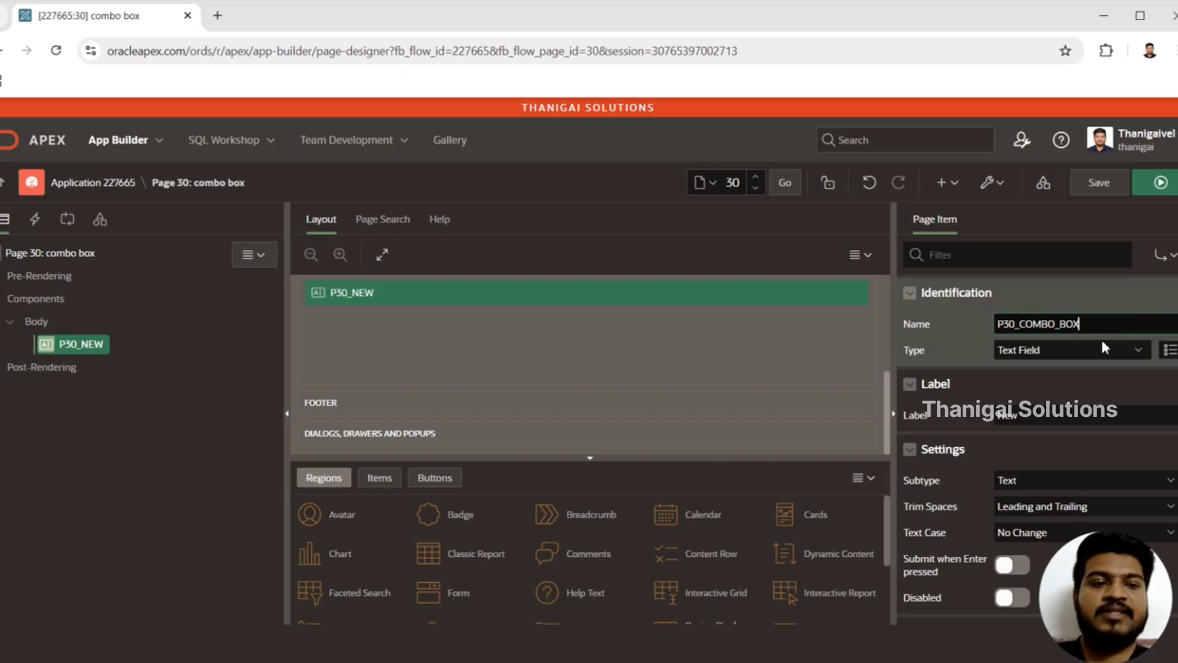
Step: Set the type of the P30_COMBO_BOX item to Combobox
left_click(1089, 348)
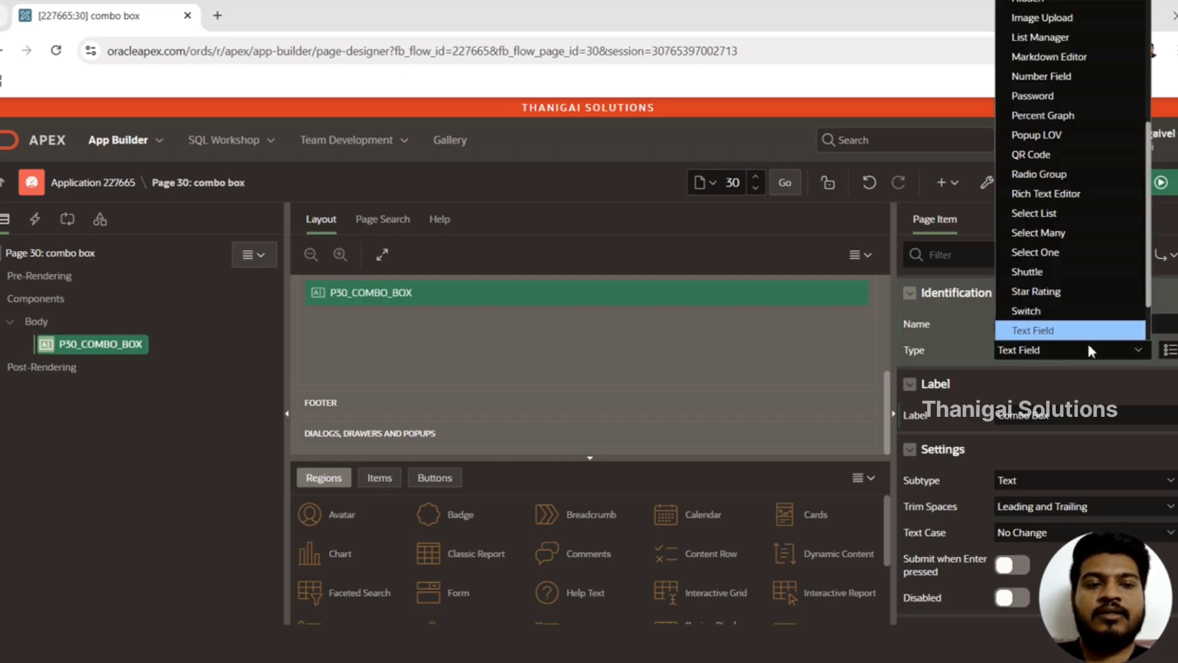
key("c")
key("c")
key("c")
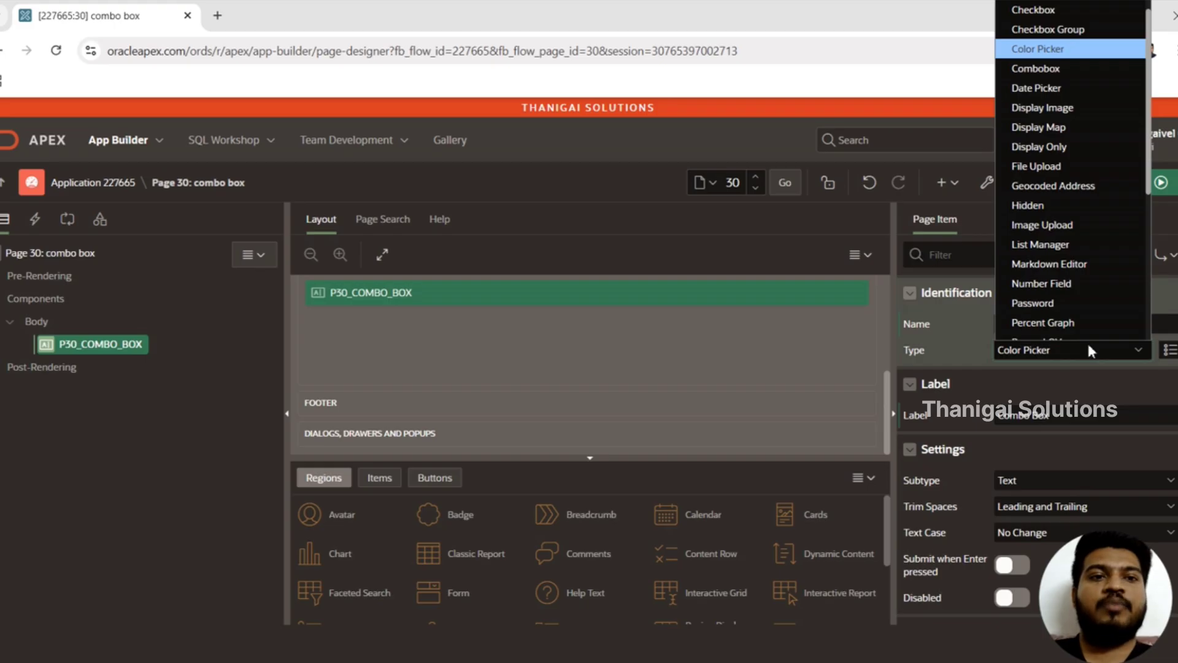
key("c")
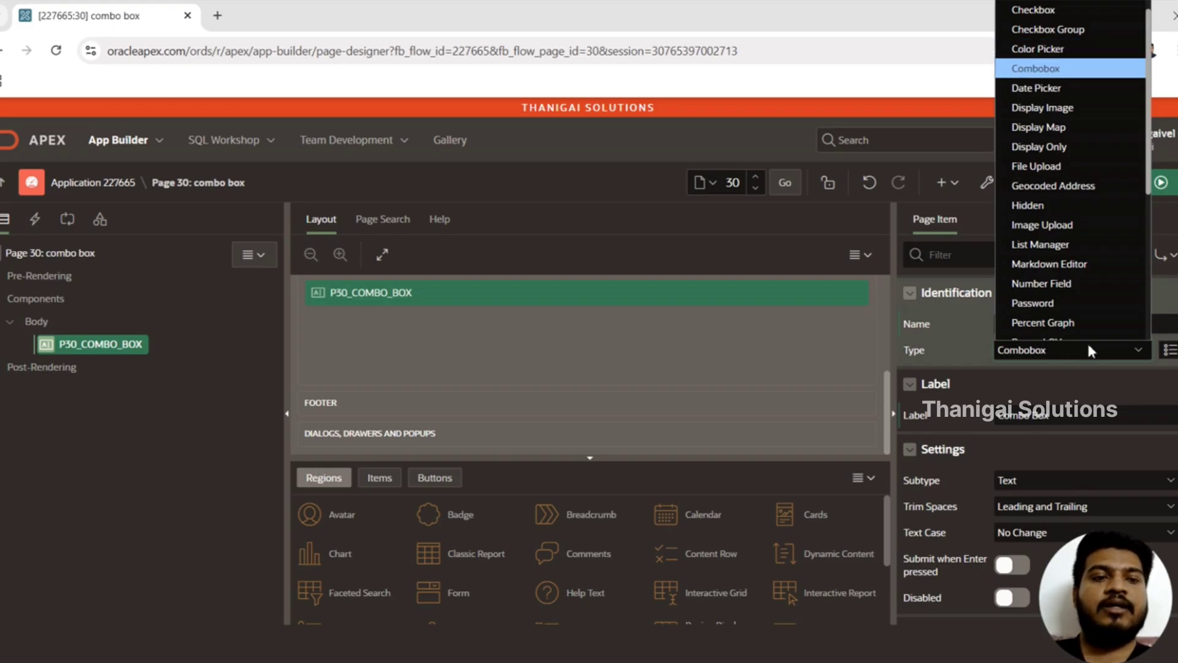
key("Return")
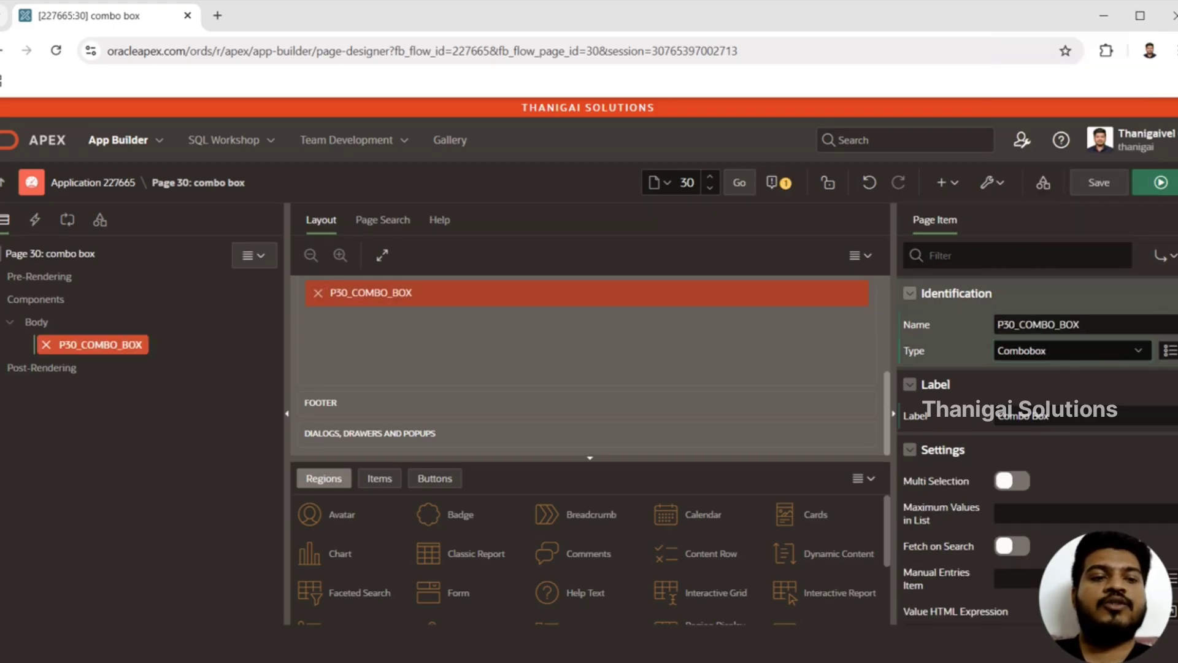
Step: Check the item's List of Values settings, and open the application's shared Lists of Values in a new browser tab
scroll(1038, 430, "down", 10)
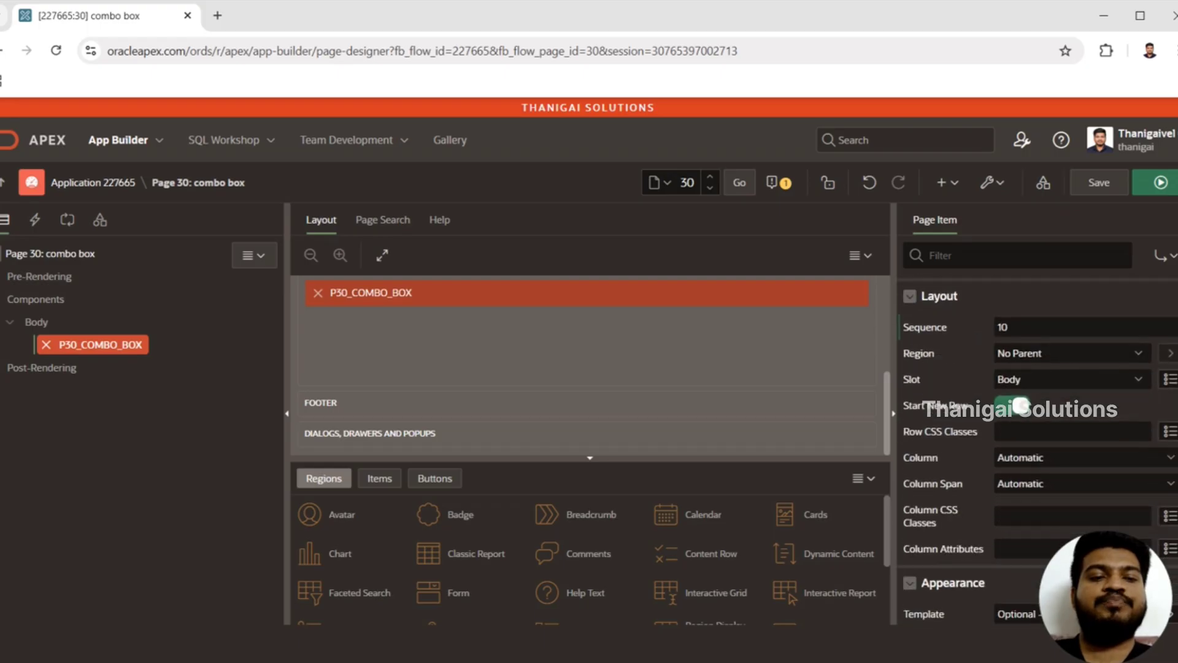
scroll(1007, 399, "down", 10)
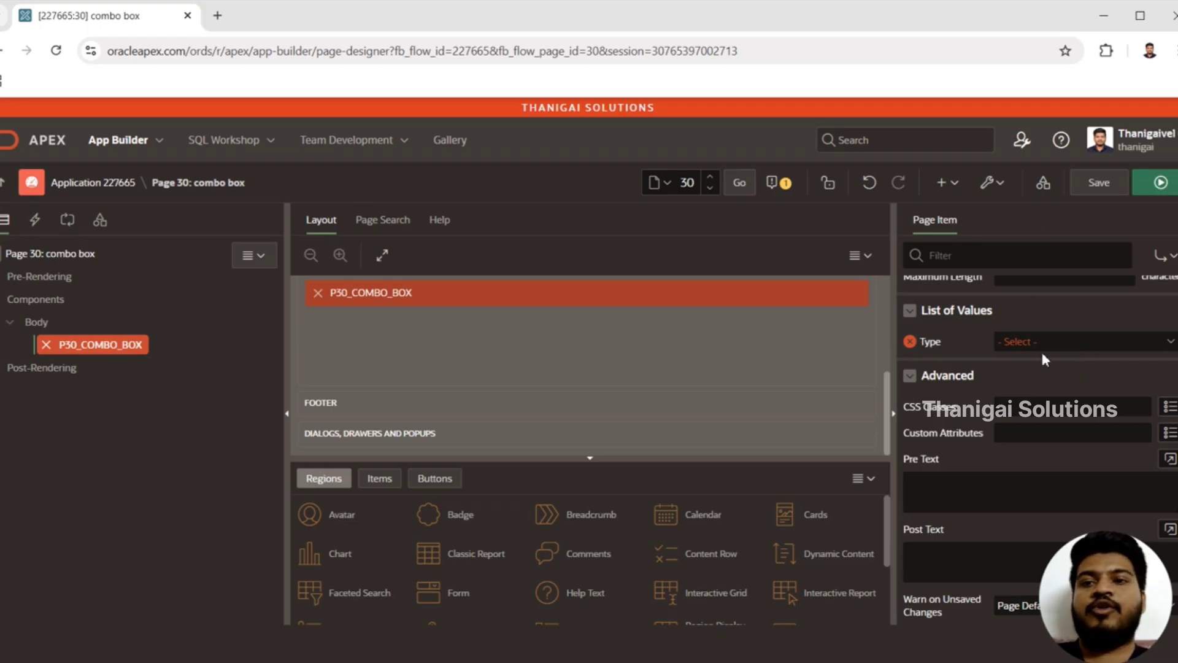
right_click(108, 187)
left_click(147, 201)
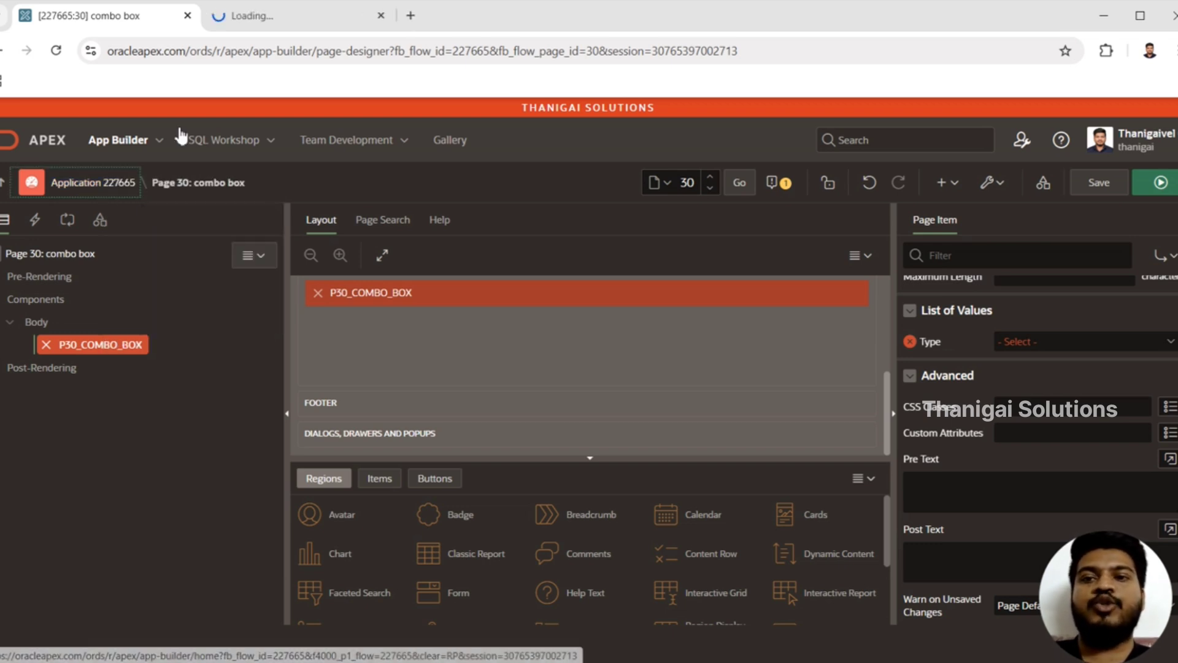
left_click(315, 18)
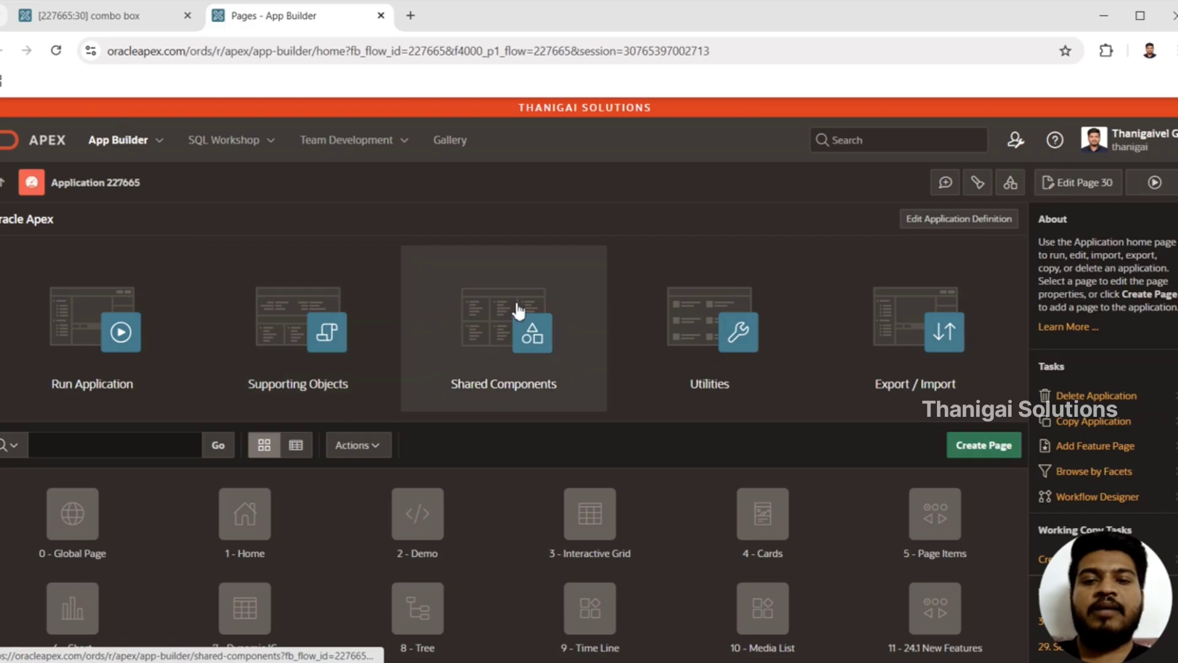
left_click(540, 361)
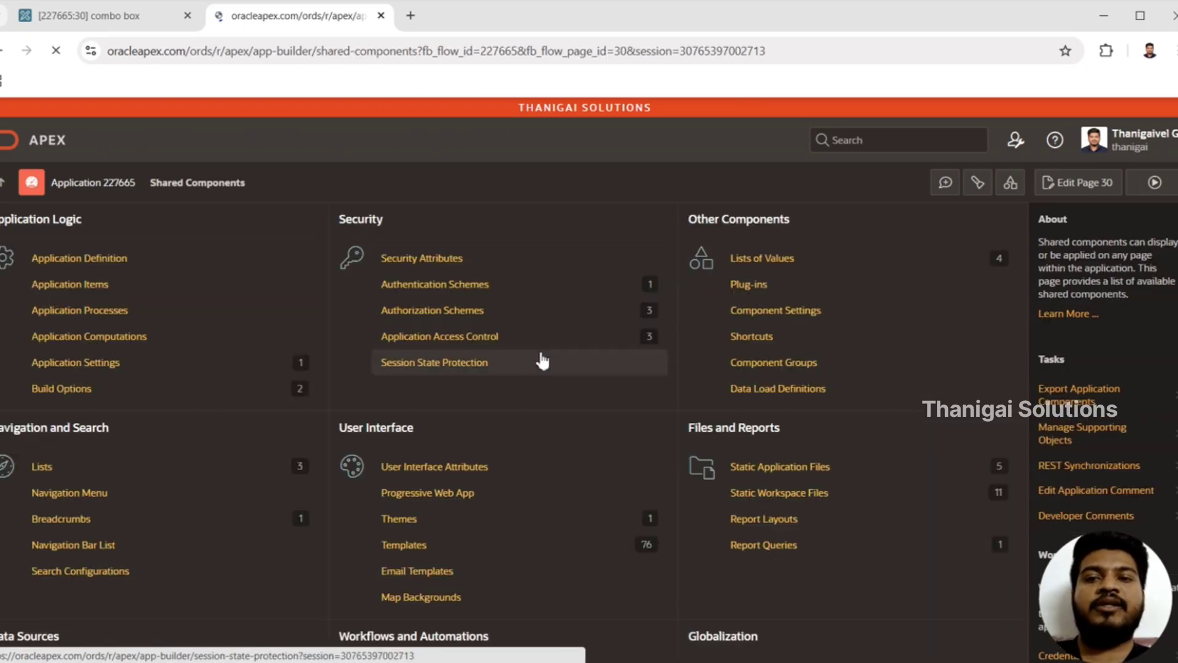
left_click(787, 268)
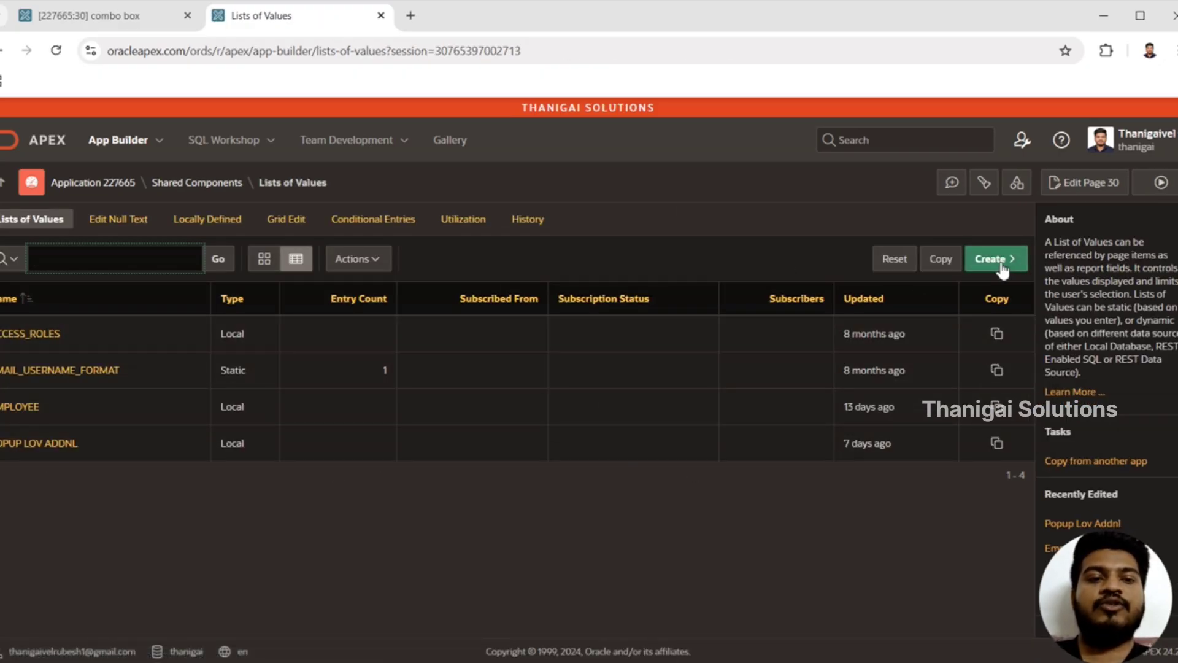
Step: Start a new list of values from scratch, named Color LOV with the Dynamic type, and proceed to its source
left_click(1000, 263)
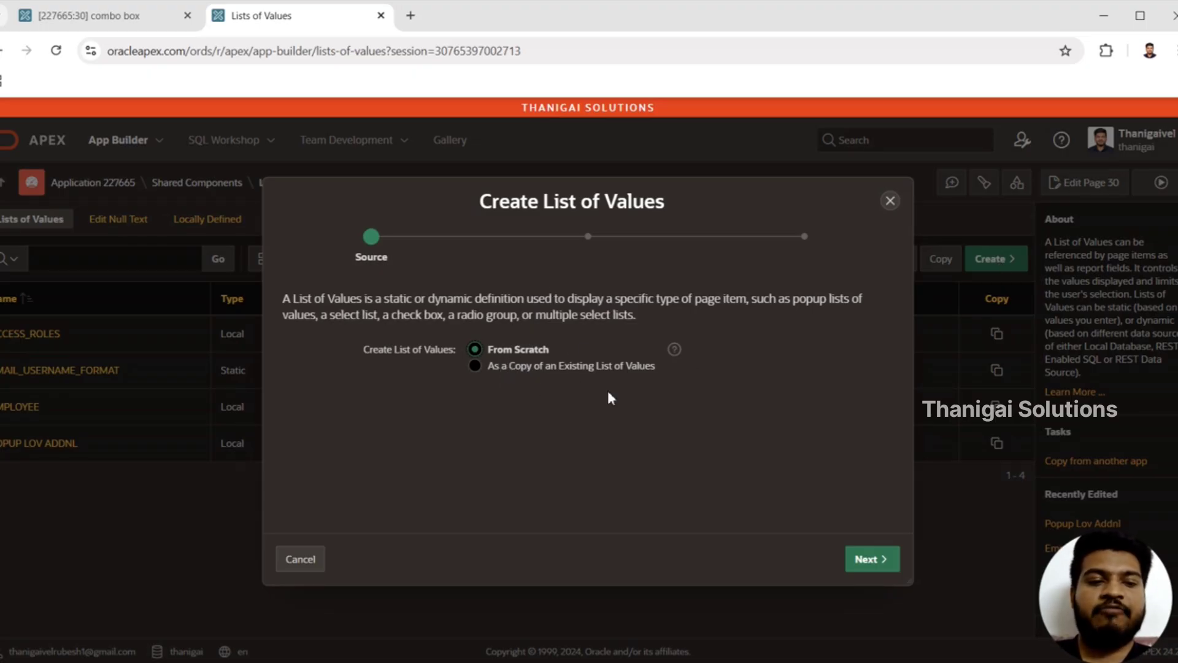
left_click(867, 566)
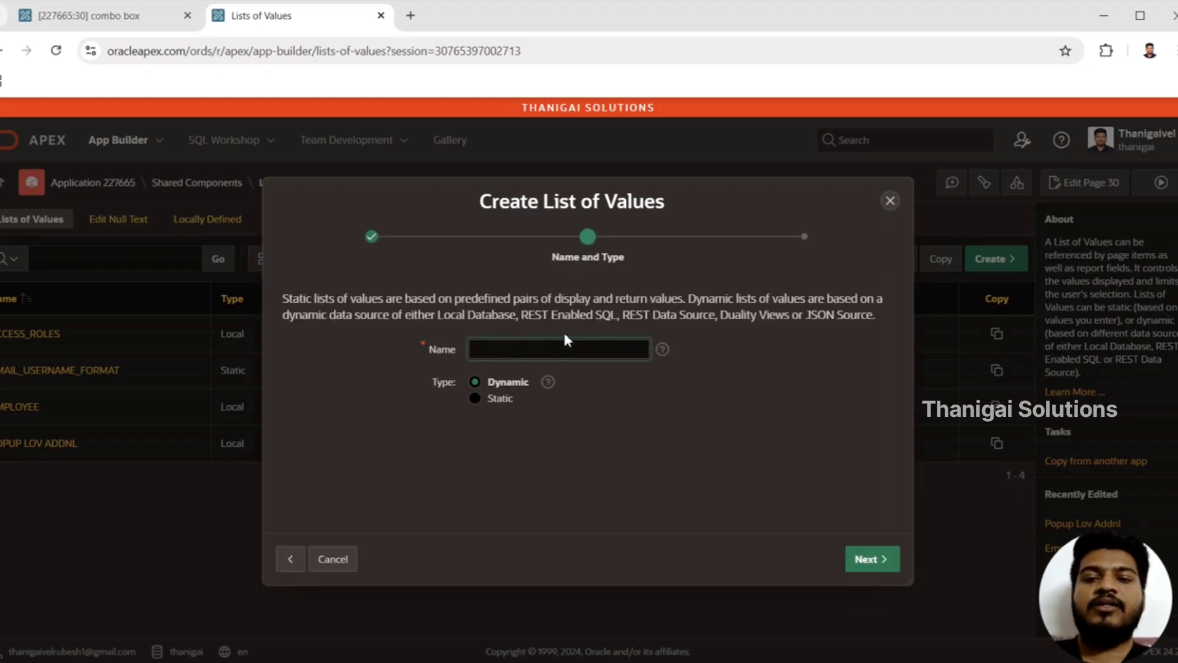
left_click(568, 350)
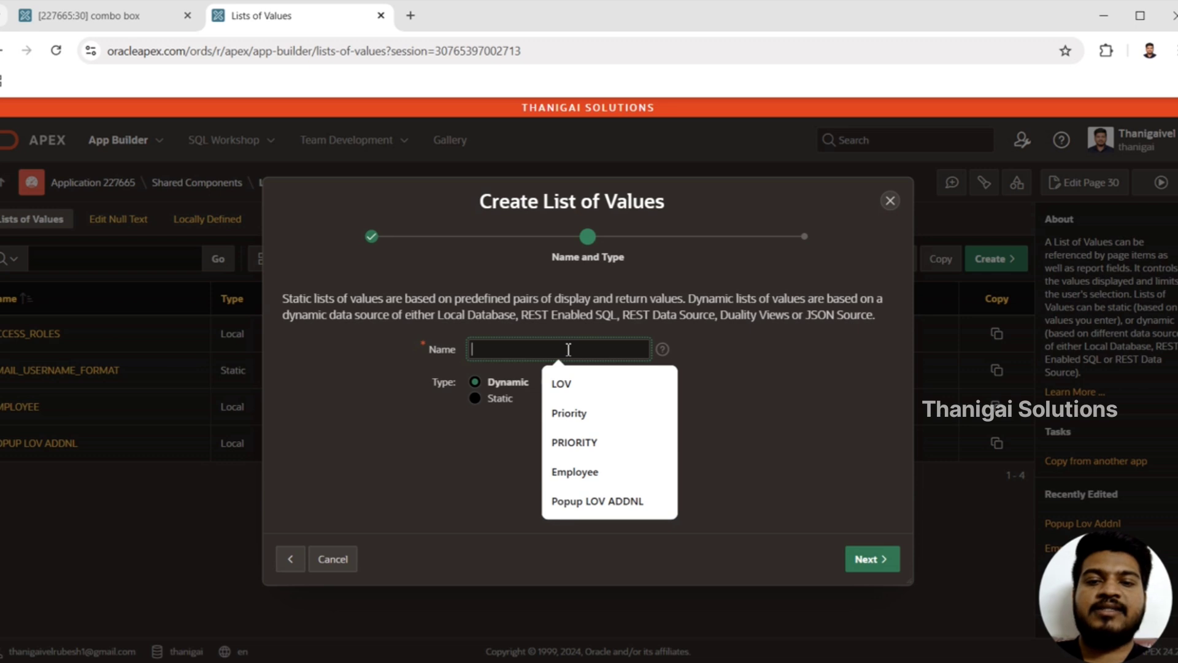
type("Coo")
type("lor")
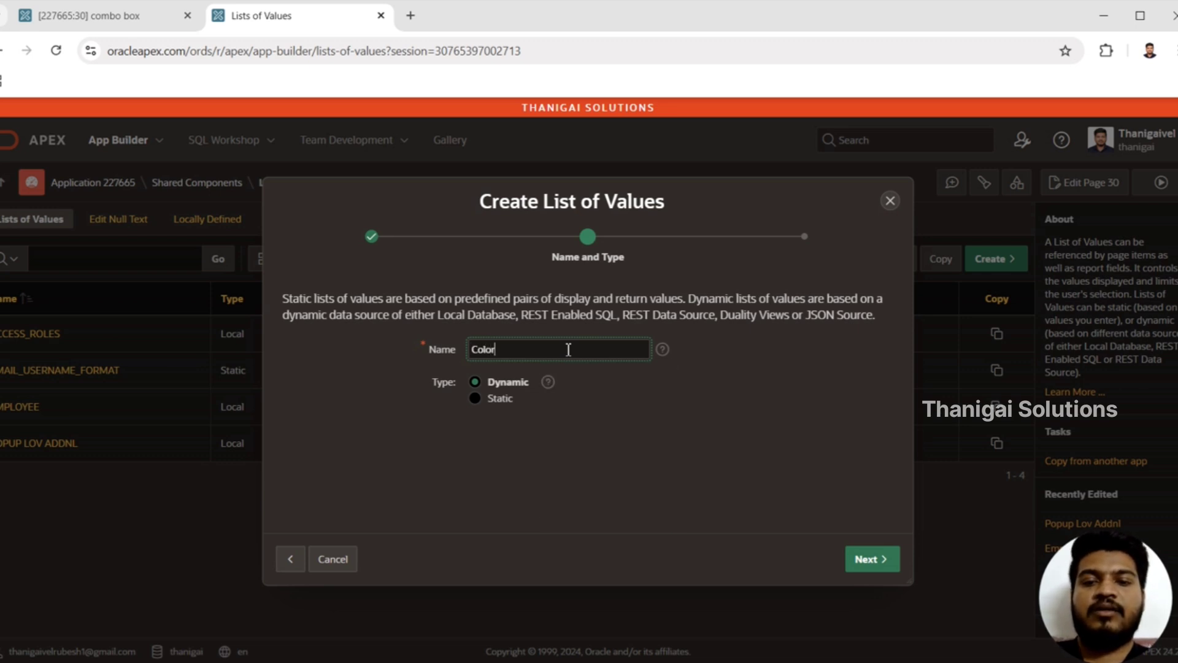
type(" LOV")
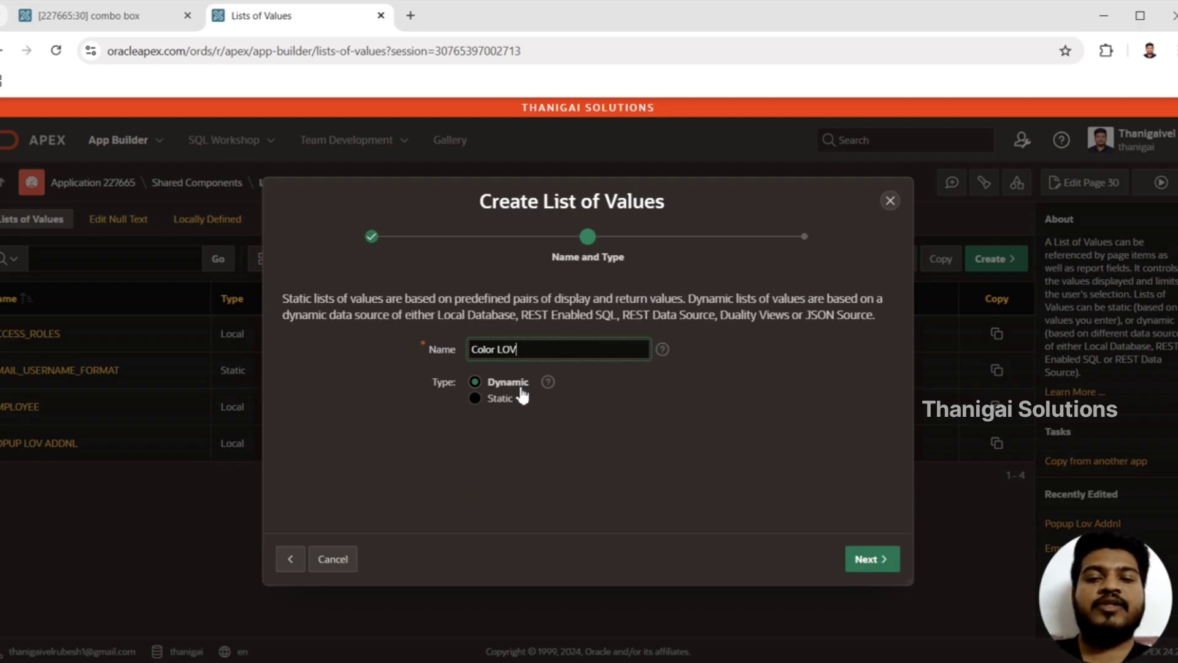
left_click(864, 567)
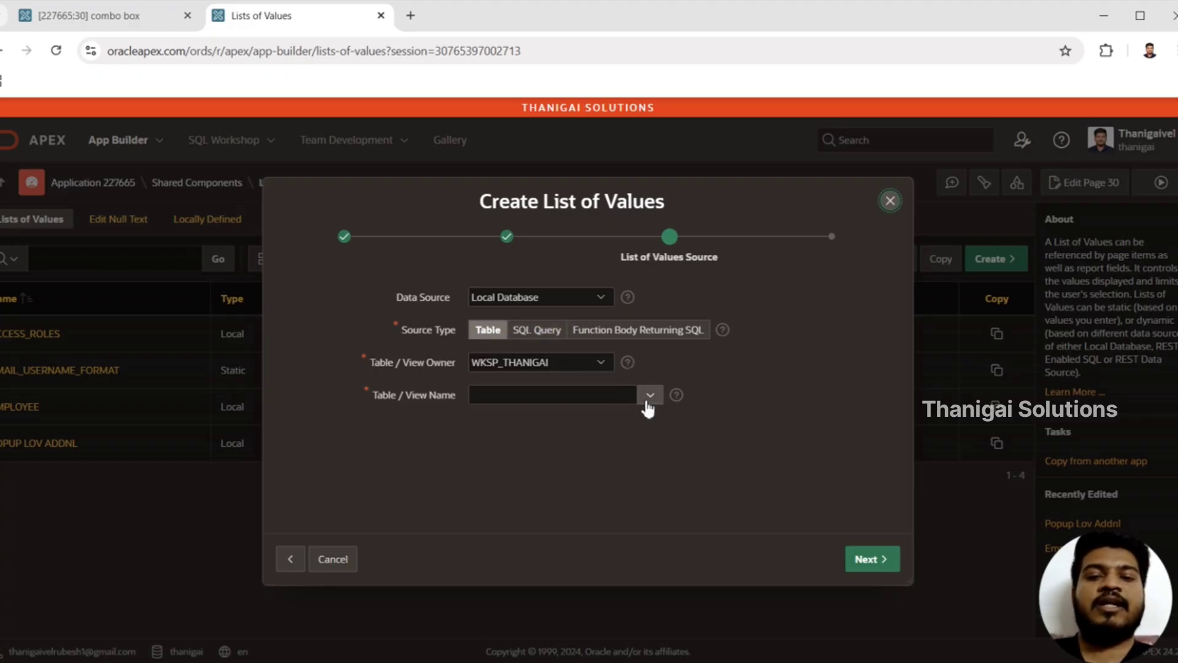
Step: Set the source type to SQL Query and paste in the Red, Green and Yellow union query copied from Notepad
left_click(538, 331)
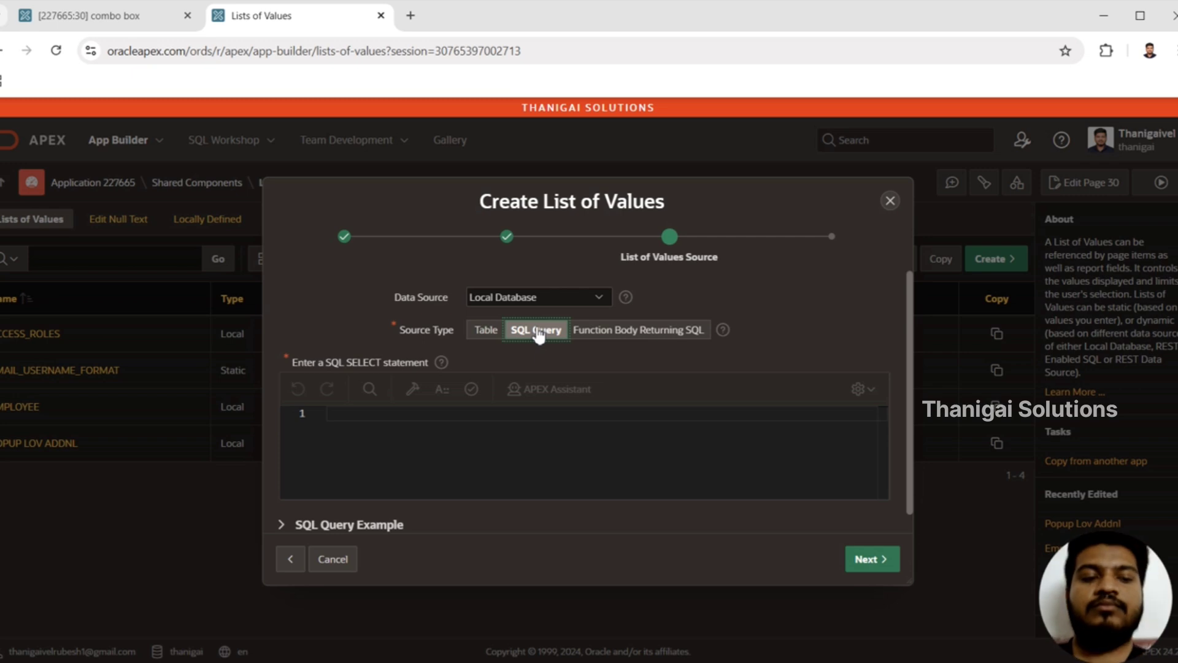
left_click(400, 463)
key("alt+Tab")
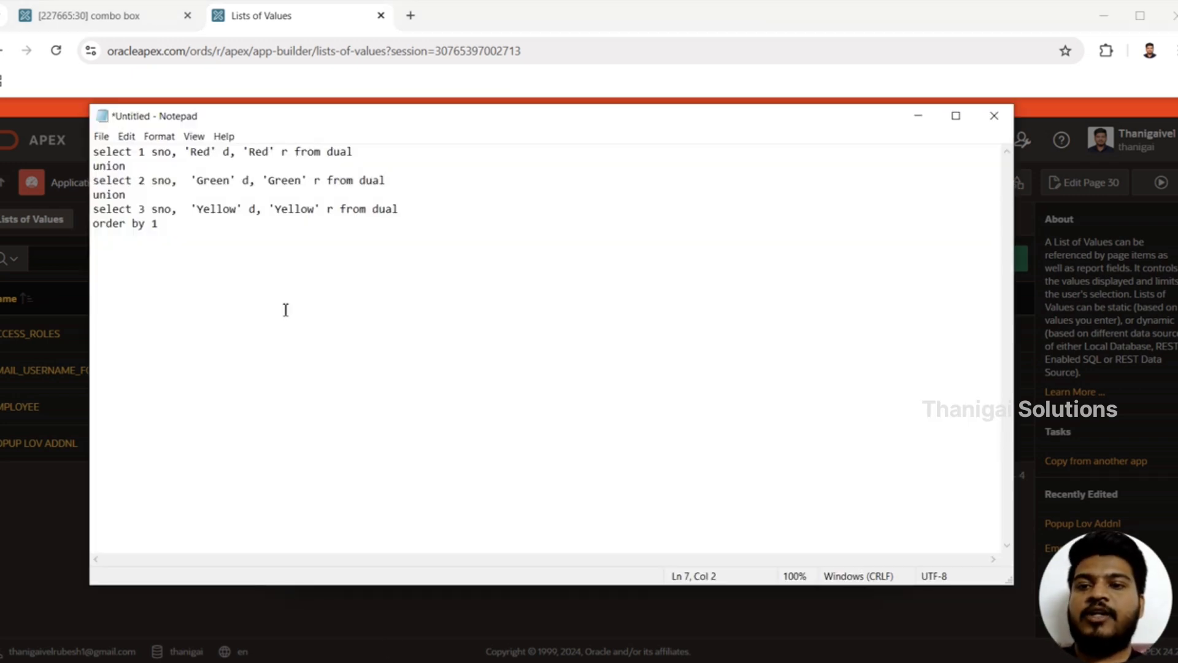
left_click_drag(201, 249, 96, 133)
key("ctrl+c")
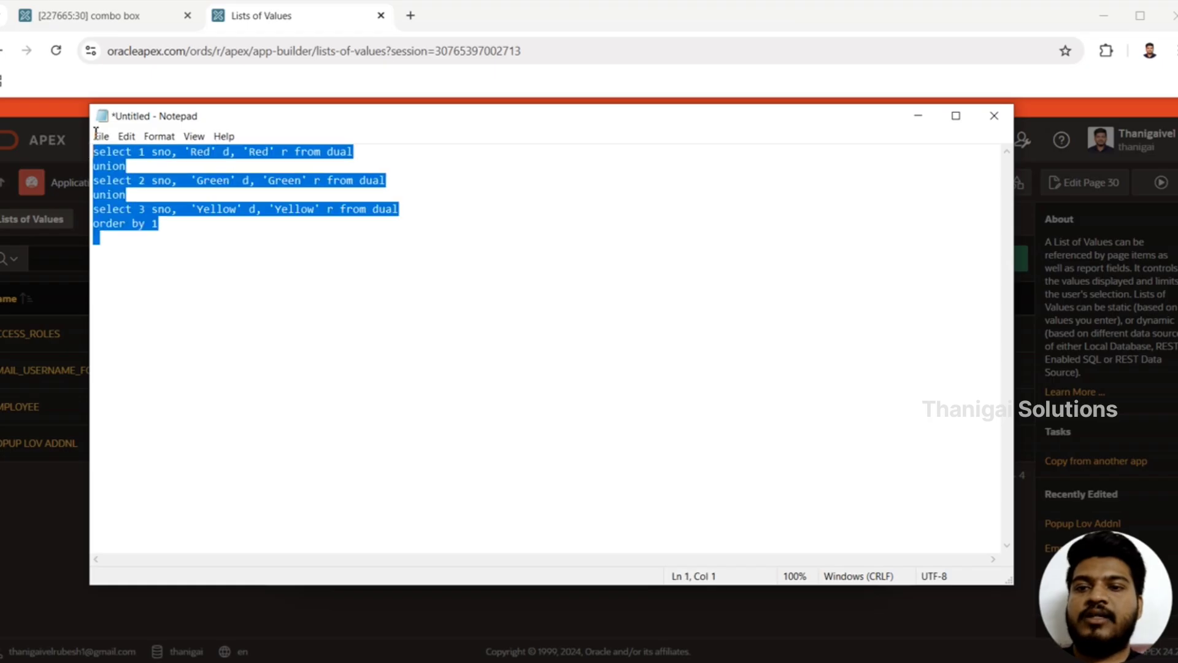
left_click(932, 122)
key("ctrl+v")
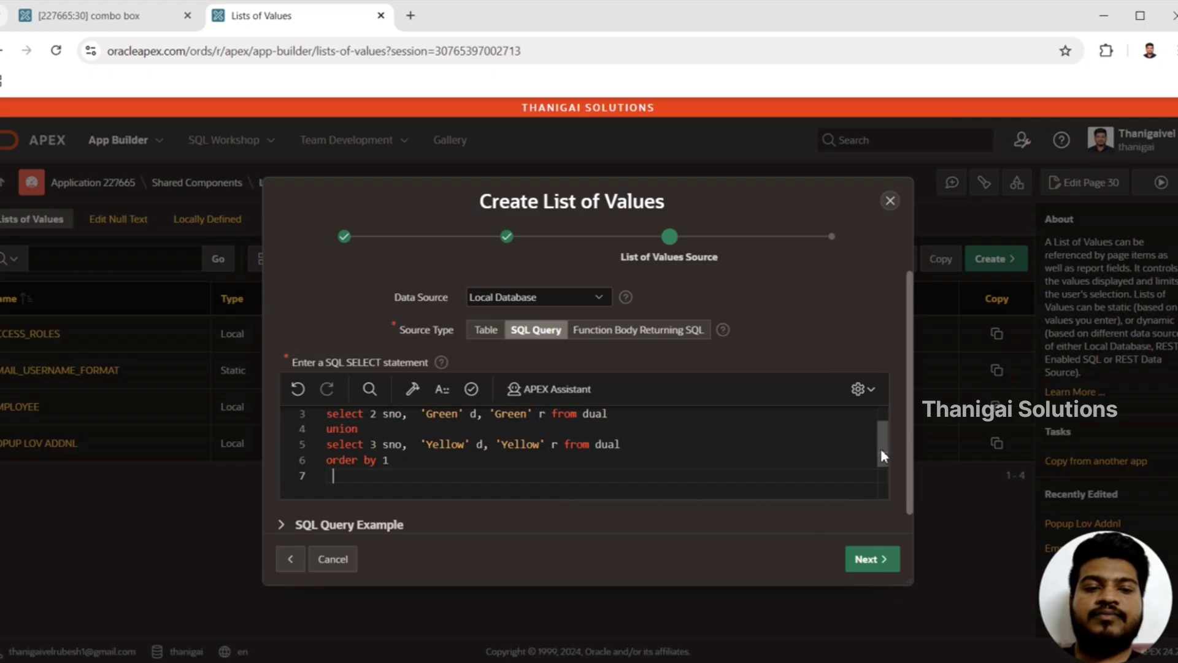
Step: Validate the pasted SQL query from the code editor and return to its first line
left_click_drag(881, 456, 882, 422)
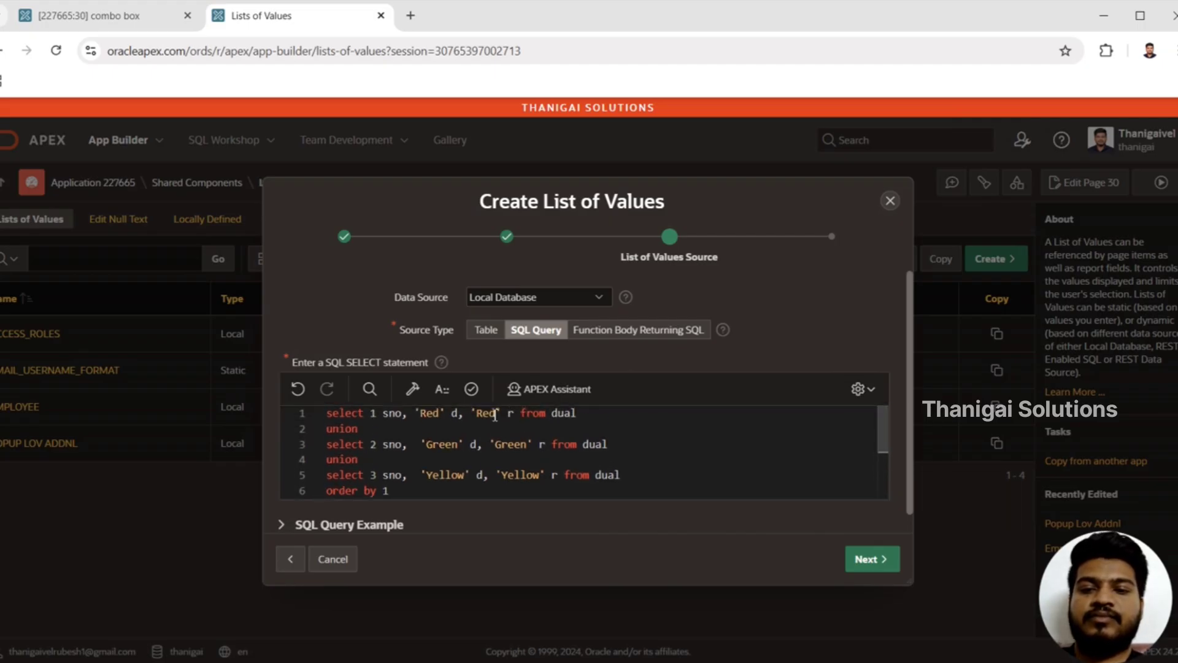
left_click(471, 388)
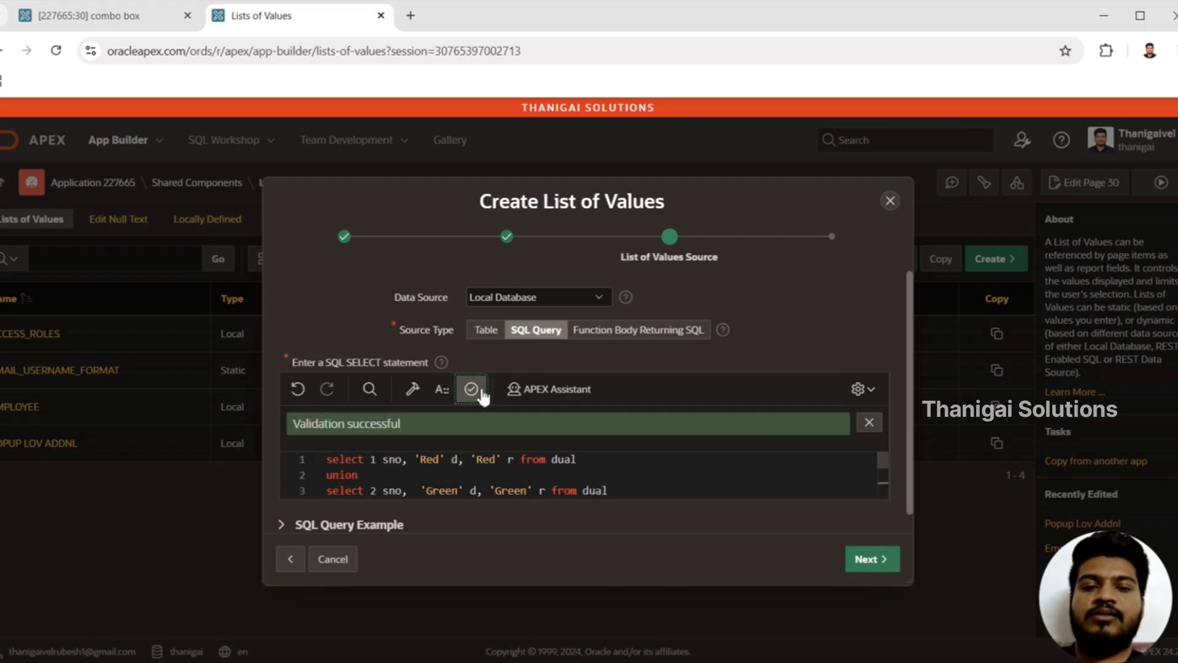
left_click(790, 485)
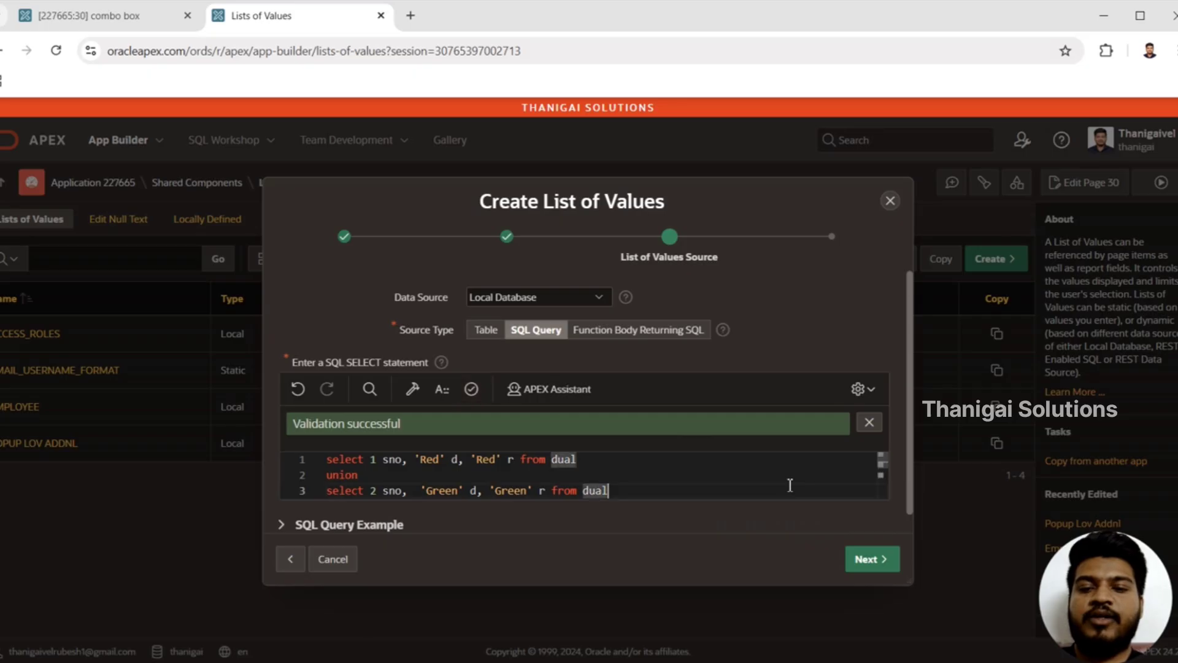
key("Up")
key("Up")
key("Home")
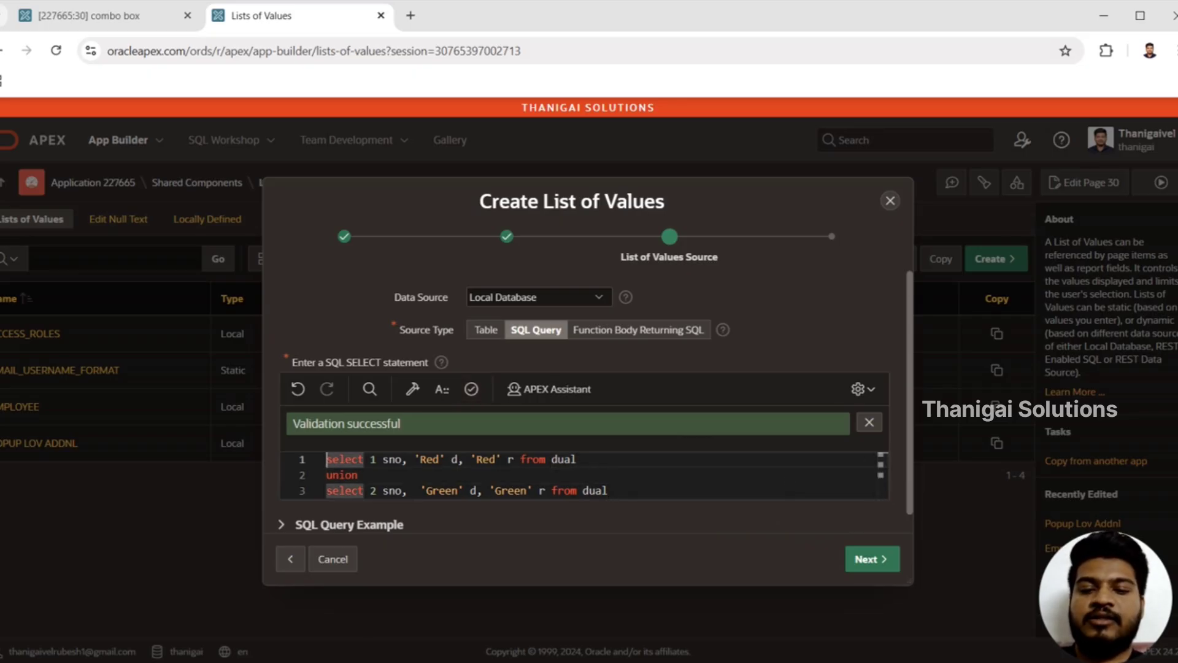
Step: Review the sno column in the Notepad copy of the query and return to the list of values wizard
key("alt+Tab")
left_click(195, 256)
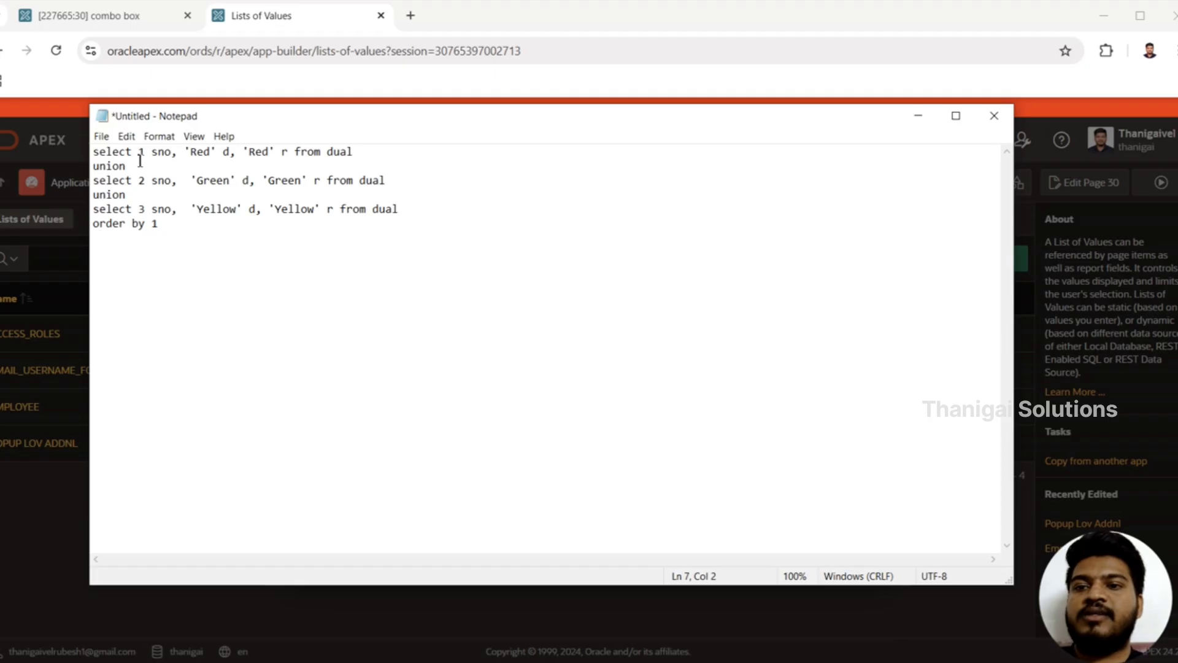
double_click(165, 153)
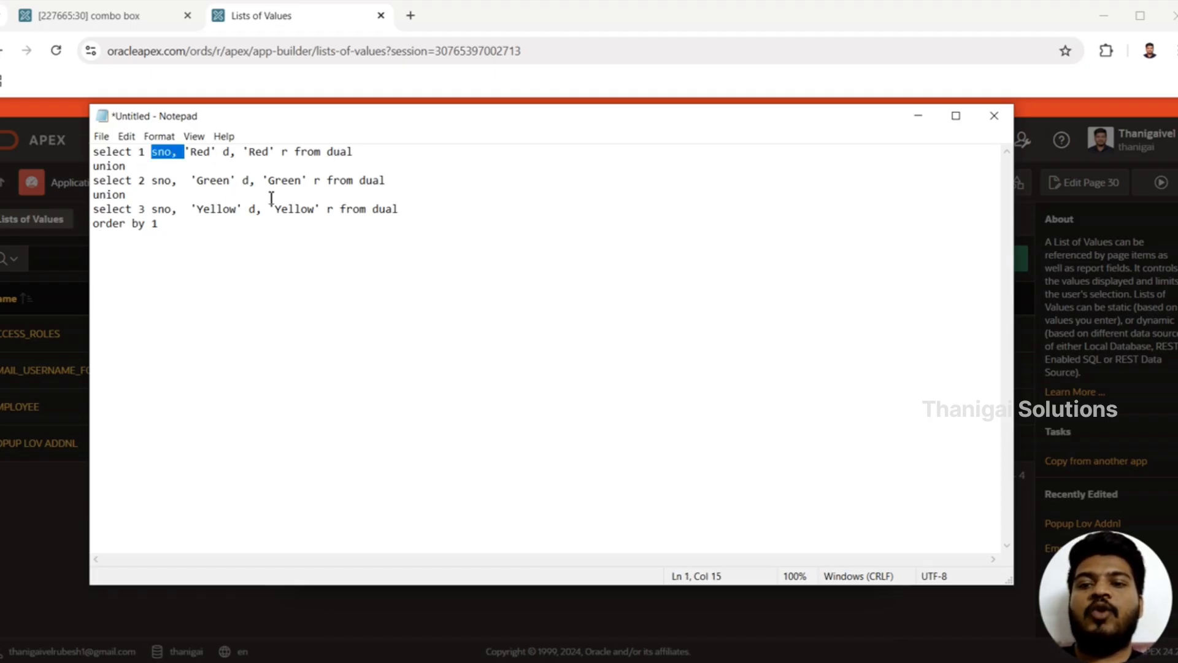
left_click(926, 123)
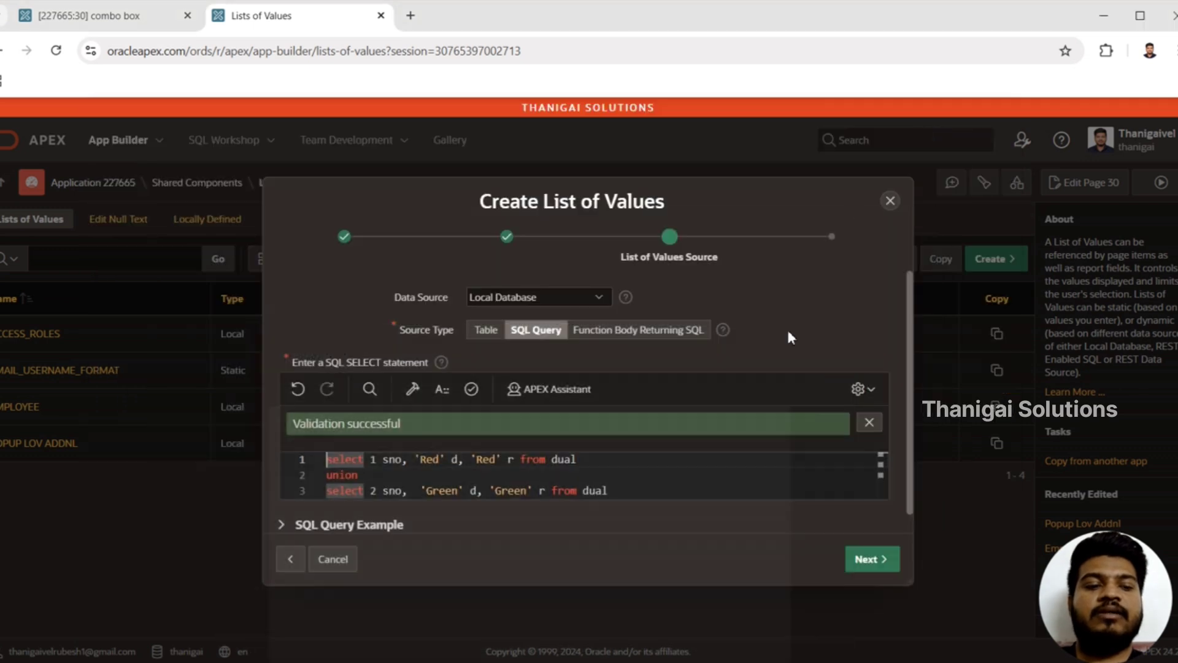
Step: Map the return column to R and the display column to D, and create the list of values
left_click(875, 560)
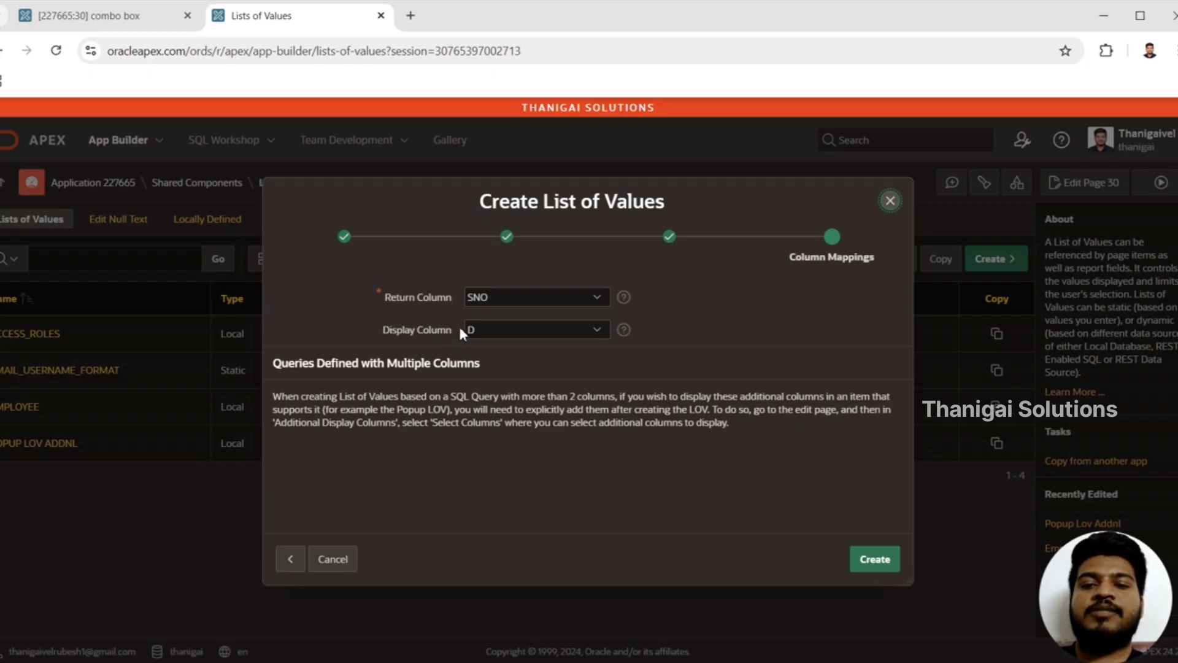
left_click(497, 294)
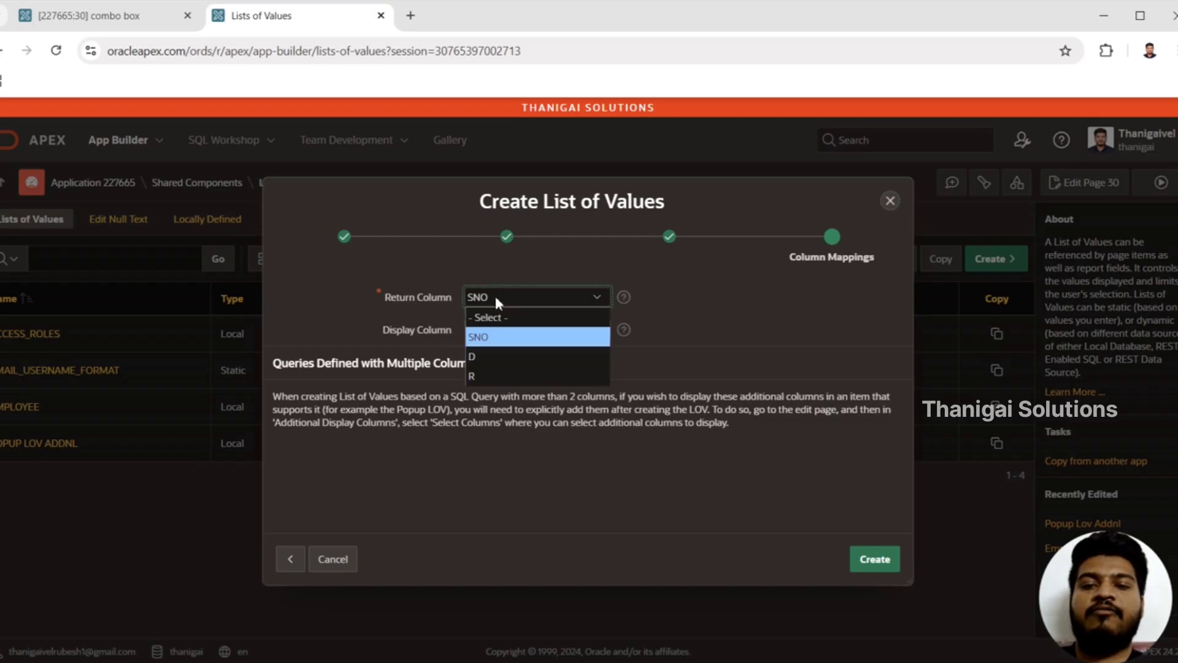
left_click(488, 376)
left_click(496, 328)
left_click(503, 331)
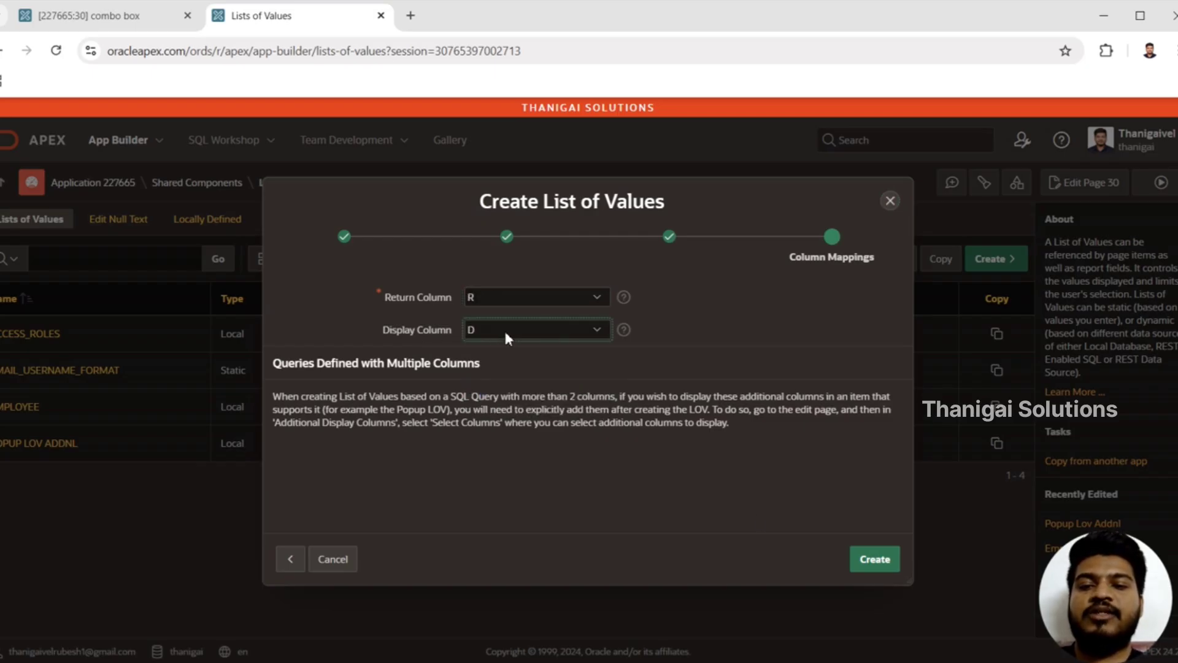
left_click(877, 560)
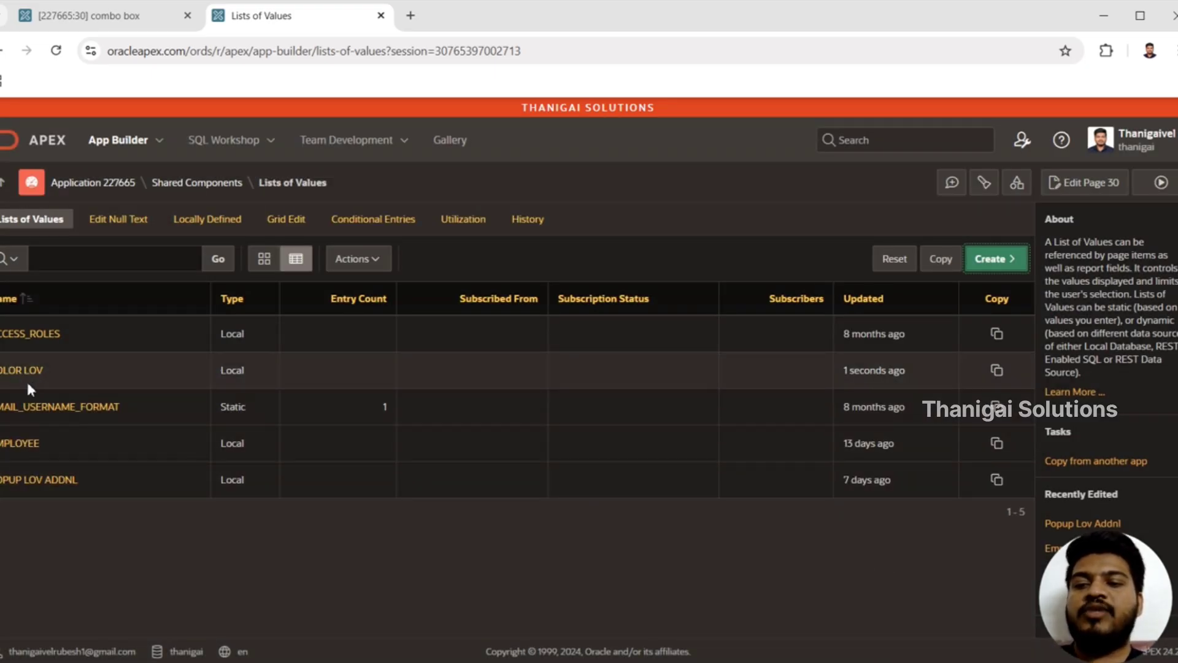
Step: Open the COLOR LOV list of values for editing and bring up the selection of its additional display columns
left_click(24, 374)
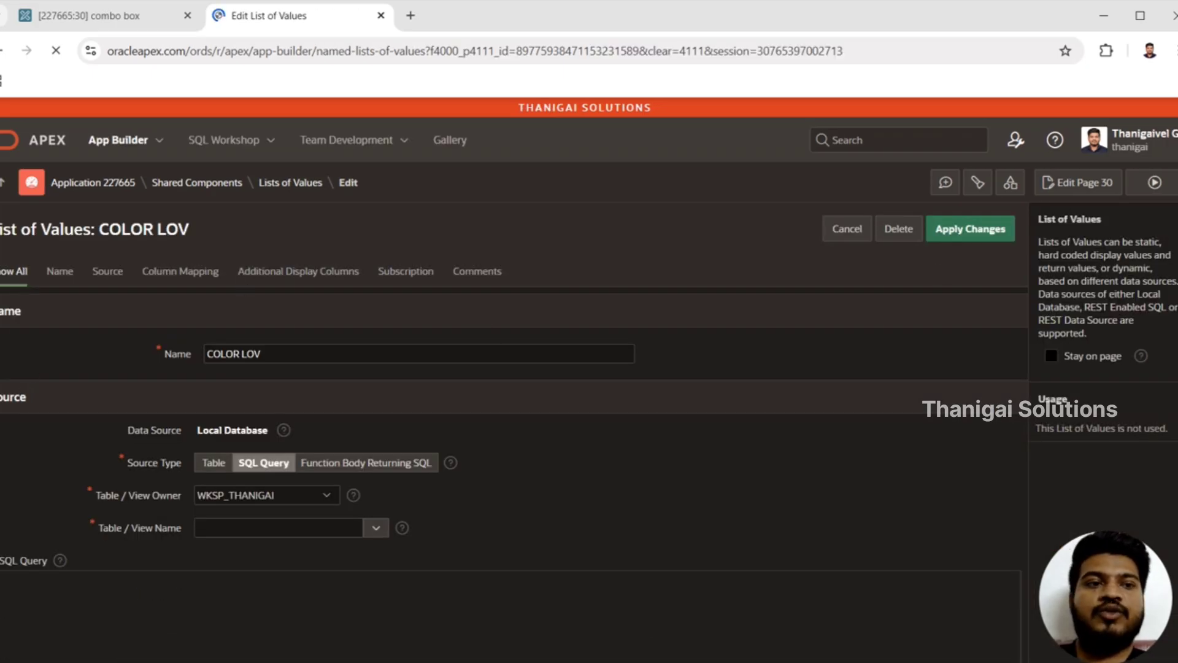
scroll(489, 356, "down", 1)
scroll(514, 391, "down", 5)
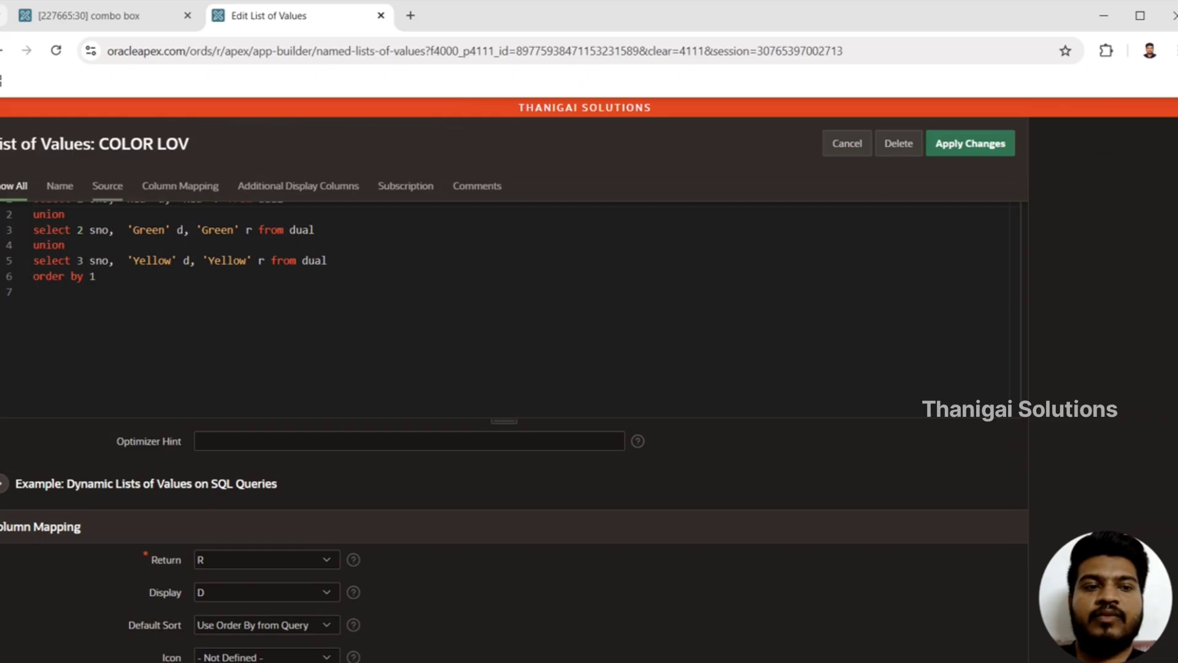
scroll(514, 391, "down", 5)
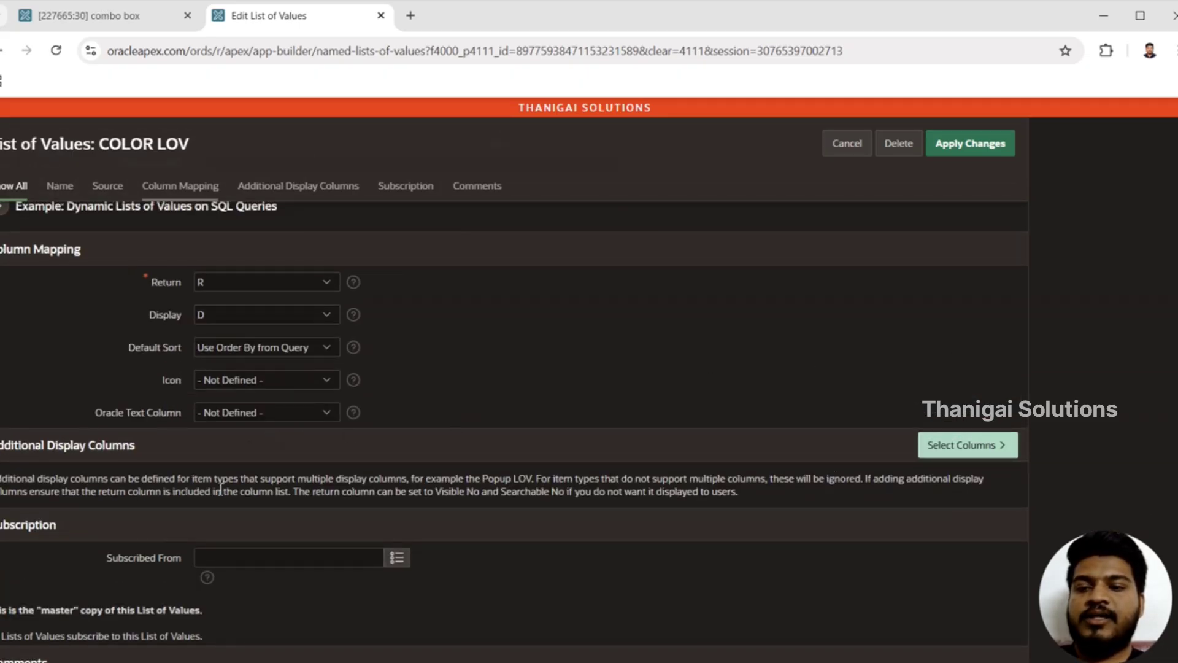
left_click(966, 450)
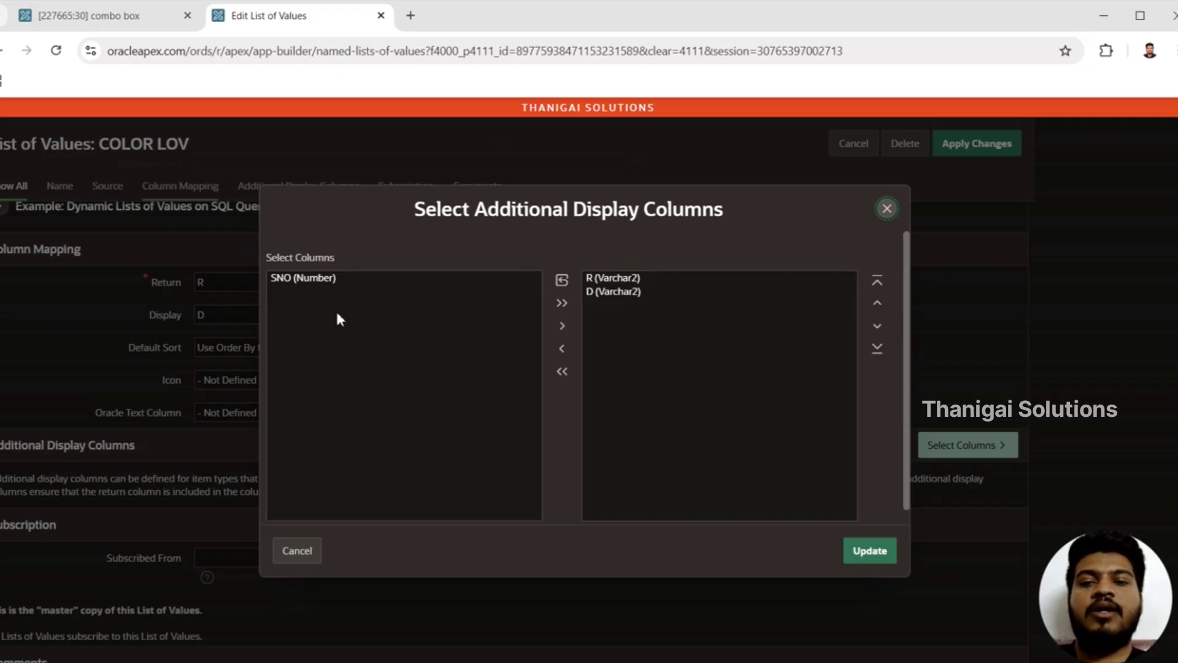
left_click(563, 303)
double_click(879, 302)
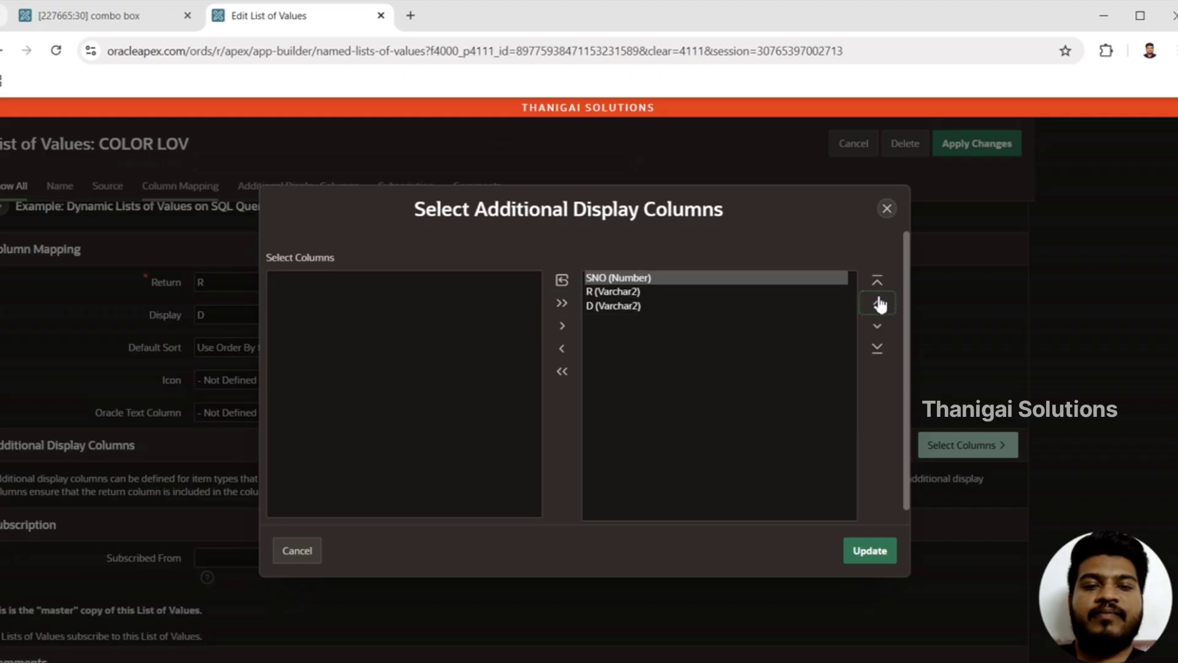
left_click(562, 350)
Step: Order the additional display columns with D above R, update the selection, and apply the changes to COLOR LOV
left_click(632, 279)
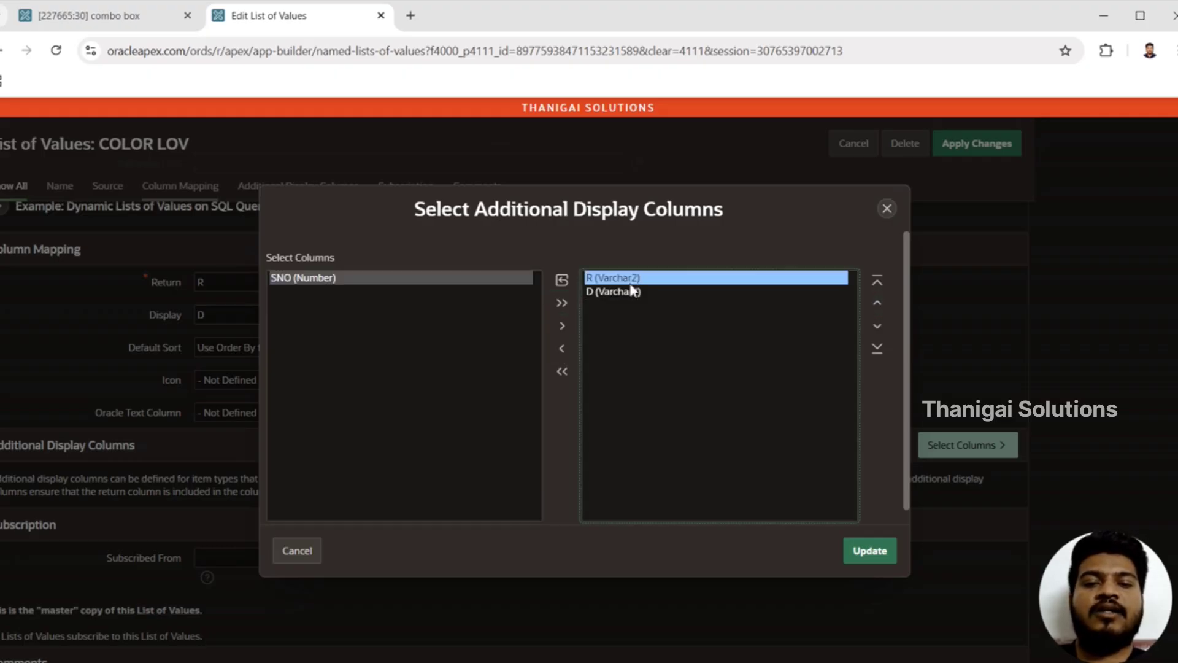
left_click(634, 292)
left_click(878, 302)
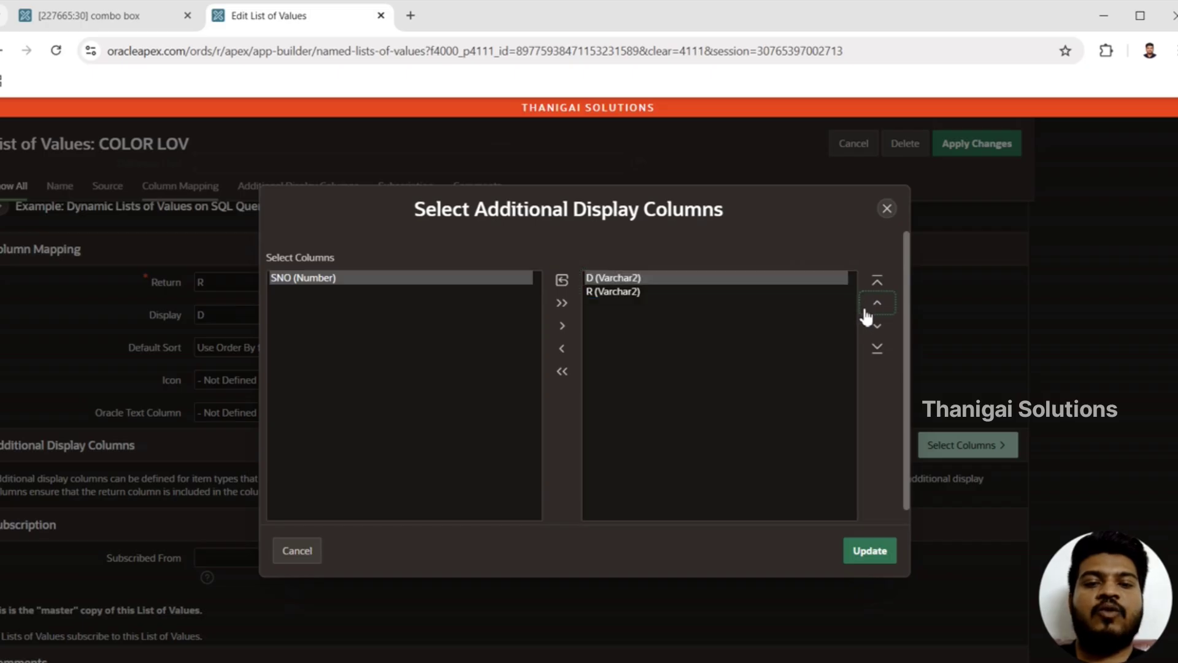
left_click(869, 552)
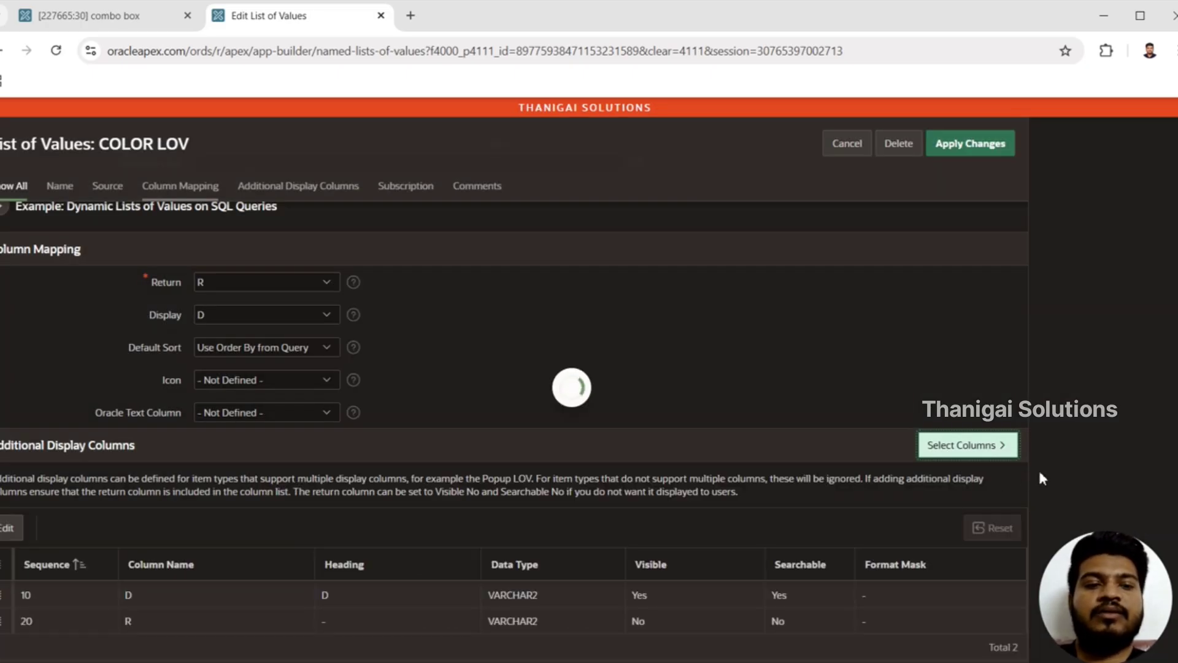
scroll(714, 435, "down", 4)
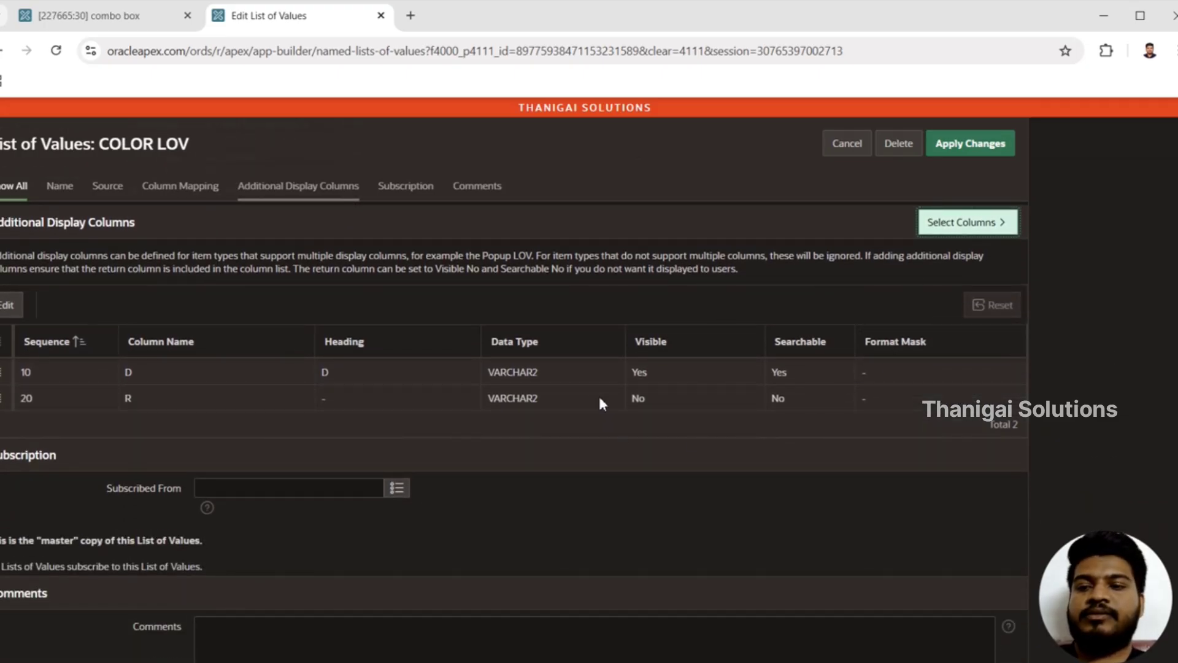
left_click(966, 152)
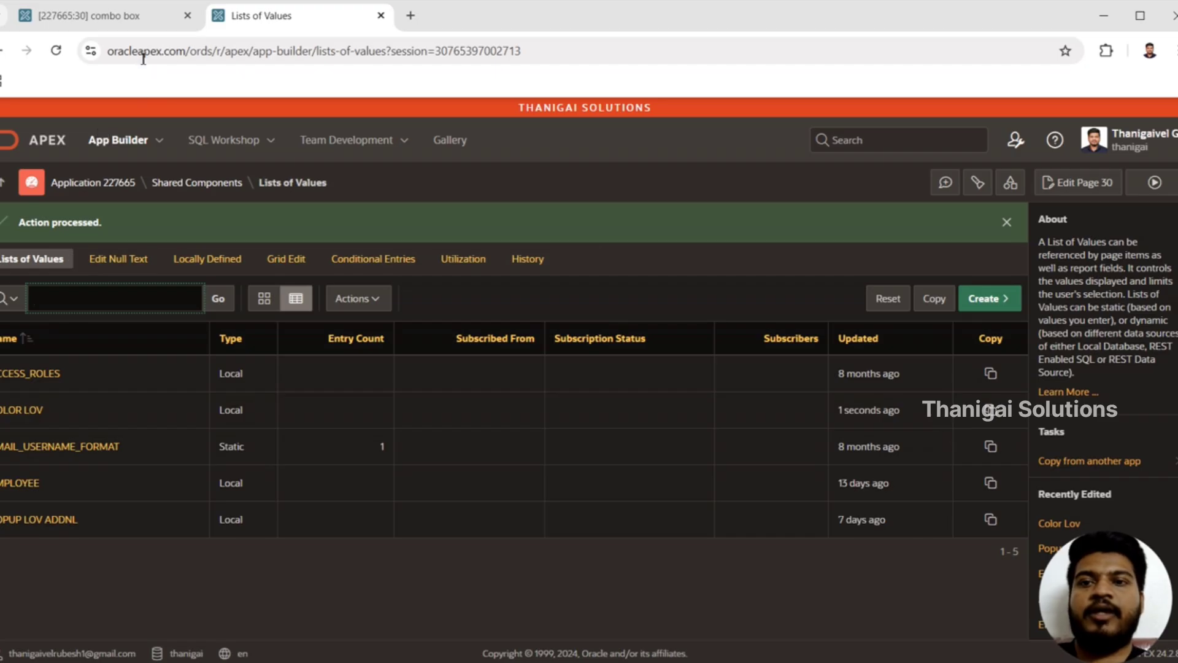
Step: Set the list of values of P30_COMBO_BOX on page 30 to the Shared Component type, using COLOR LOV
left_click(136, 27)
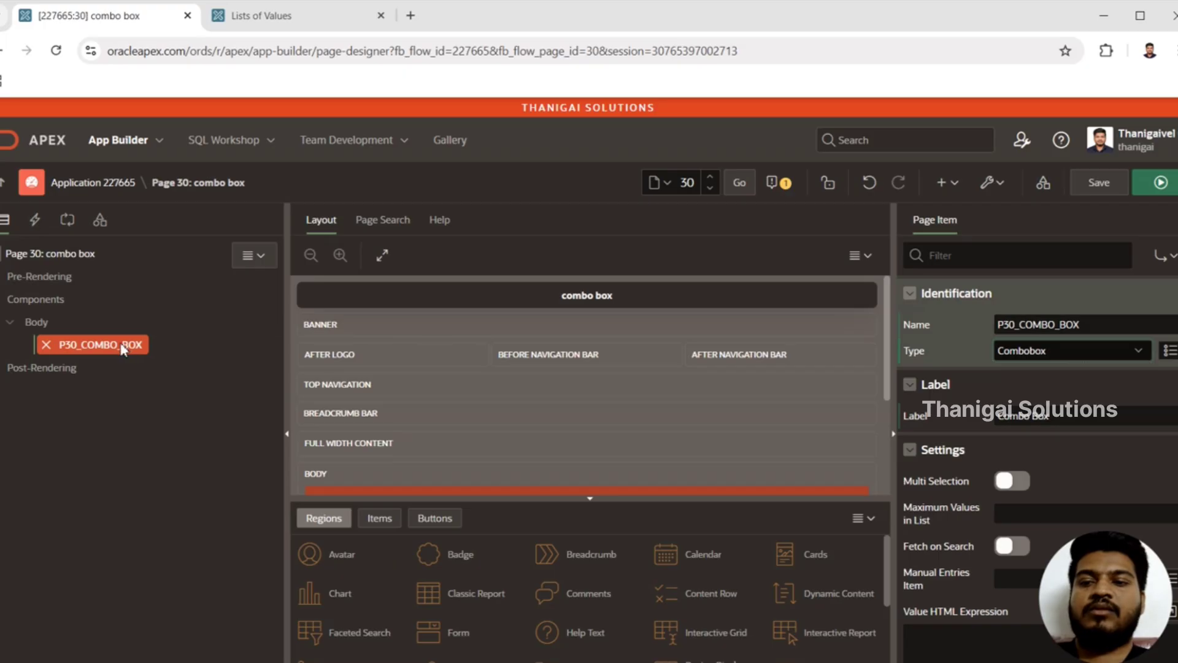
left_click(124, 350)
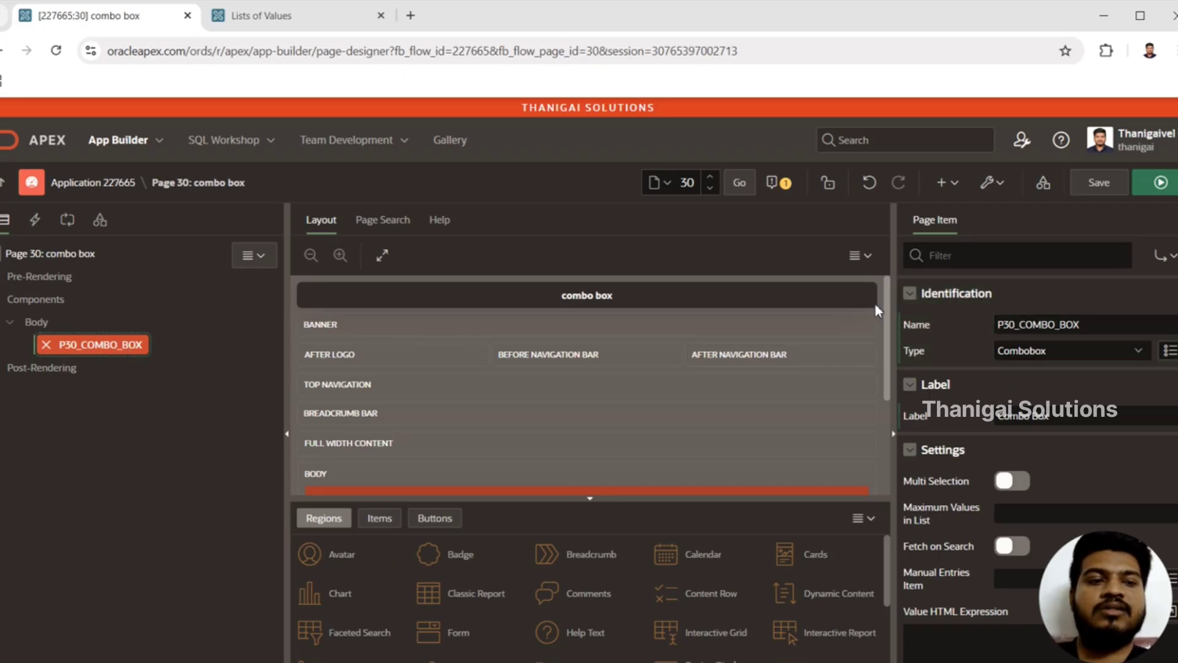
scroll(1037, 466, "down", 10)
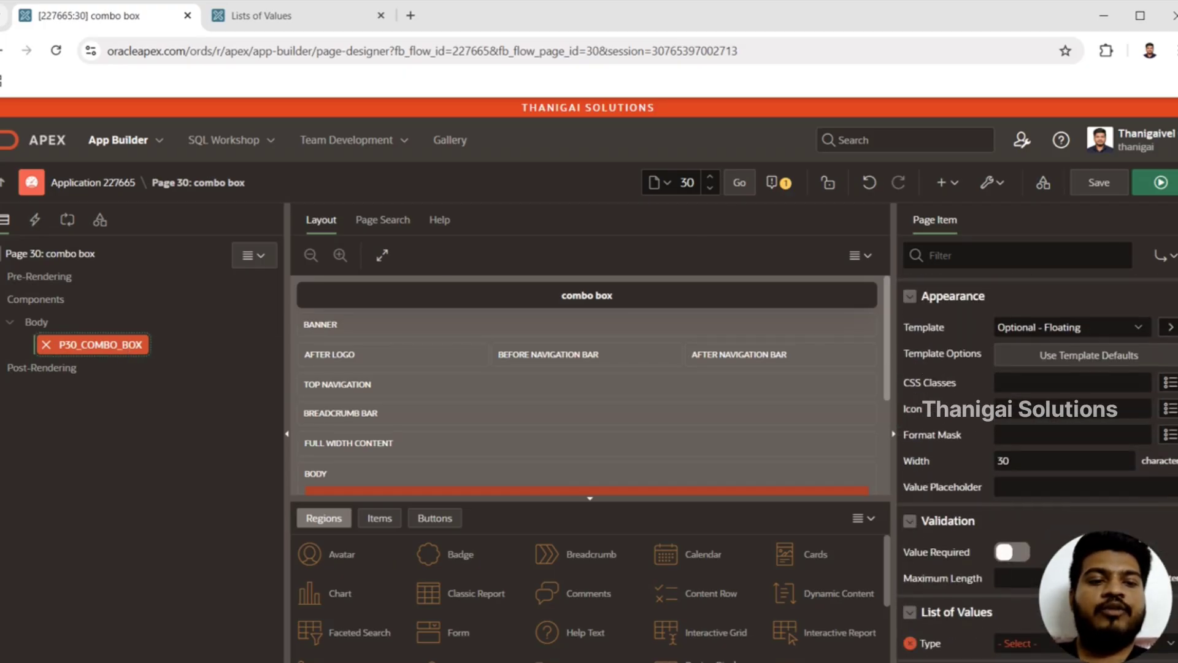
scroll(1037, 430, "down", 3)
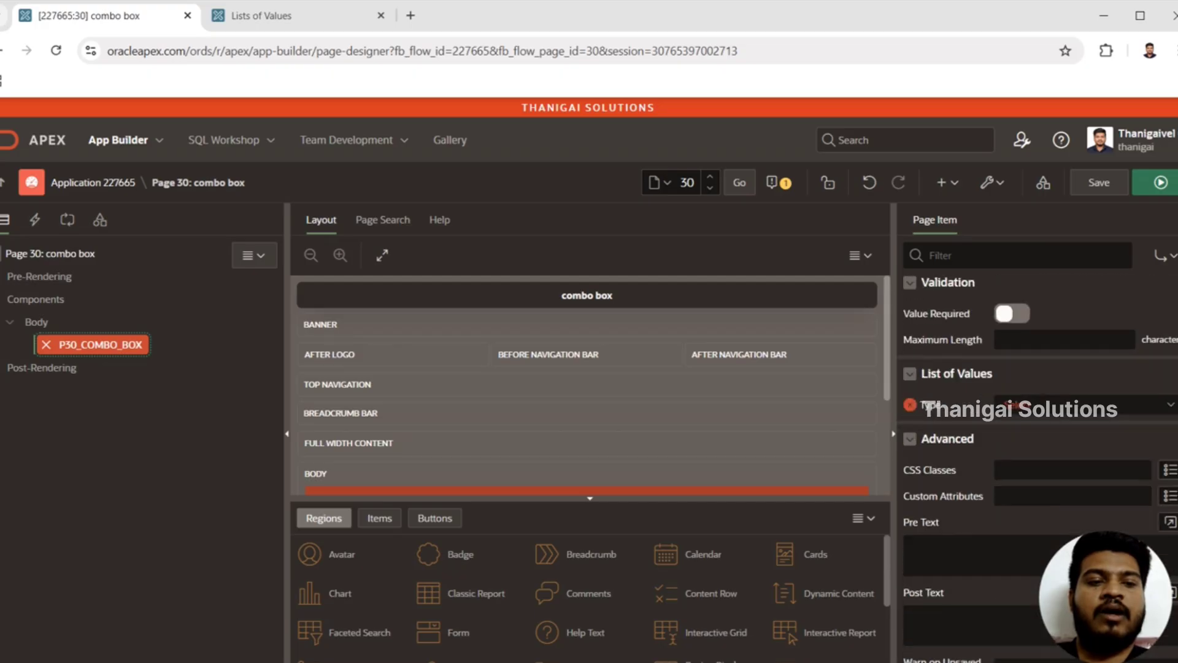
left_click(1037, 405)
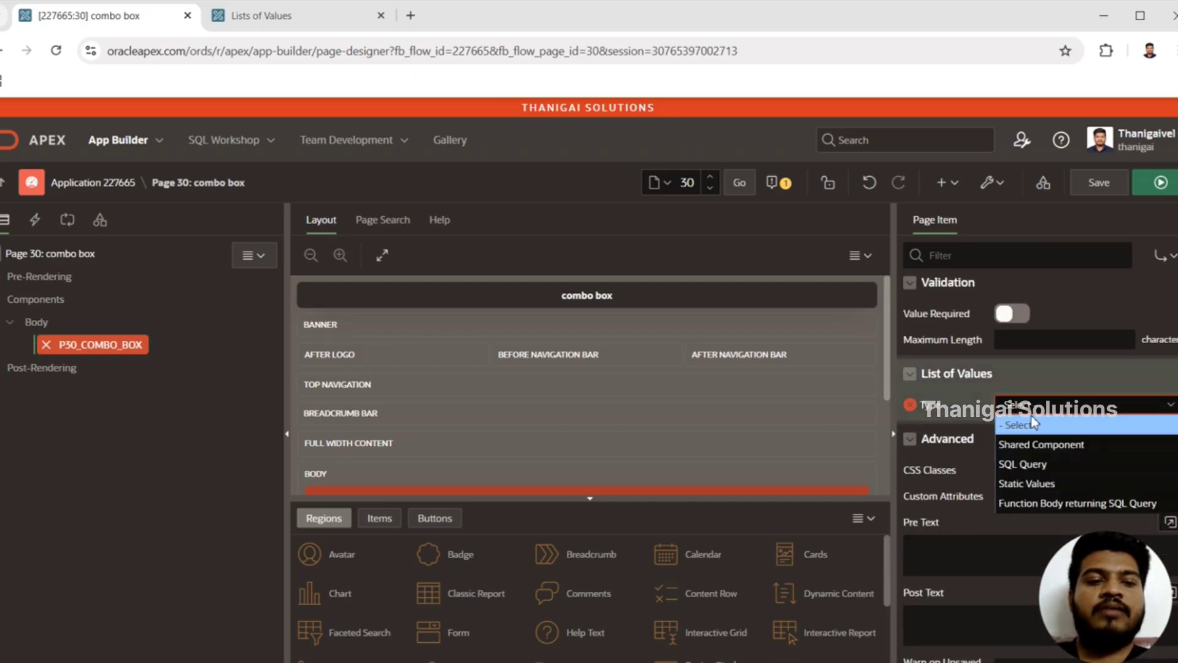
left_click(1034, 445)
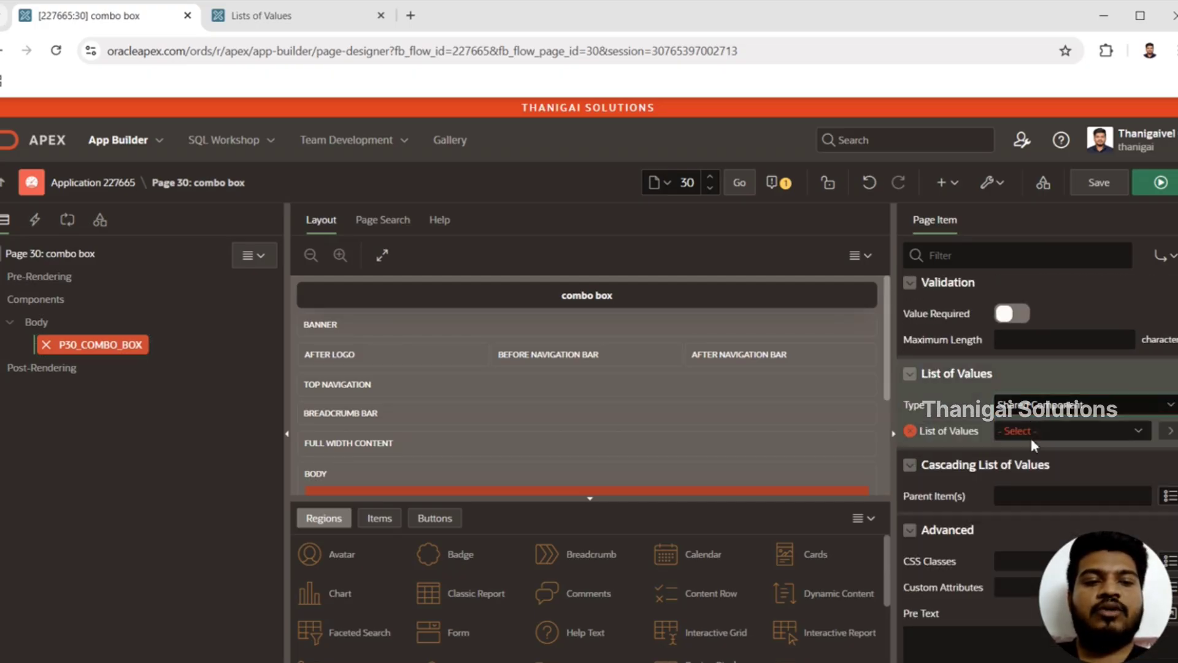
left_click(1049, 433)
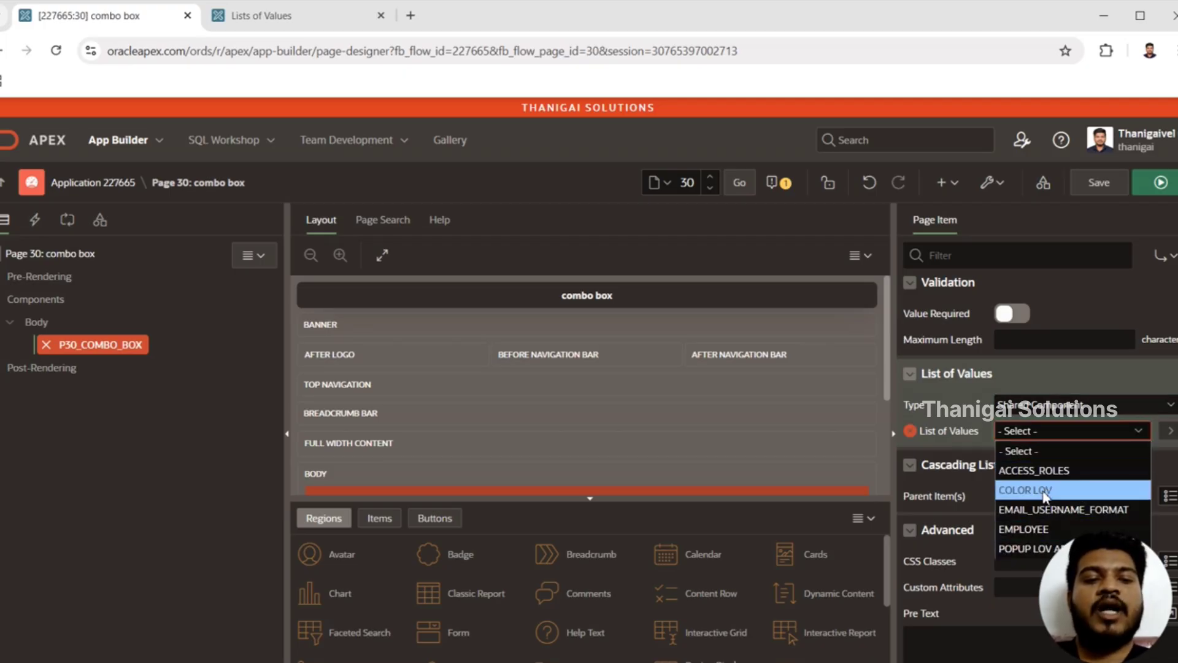
left_click(1020, 496)
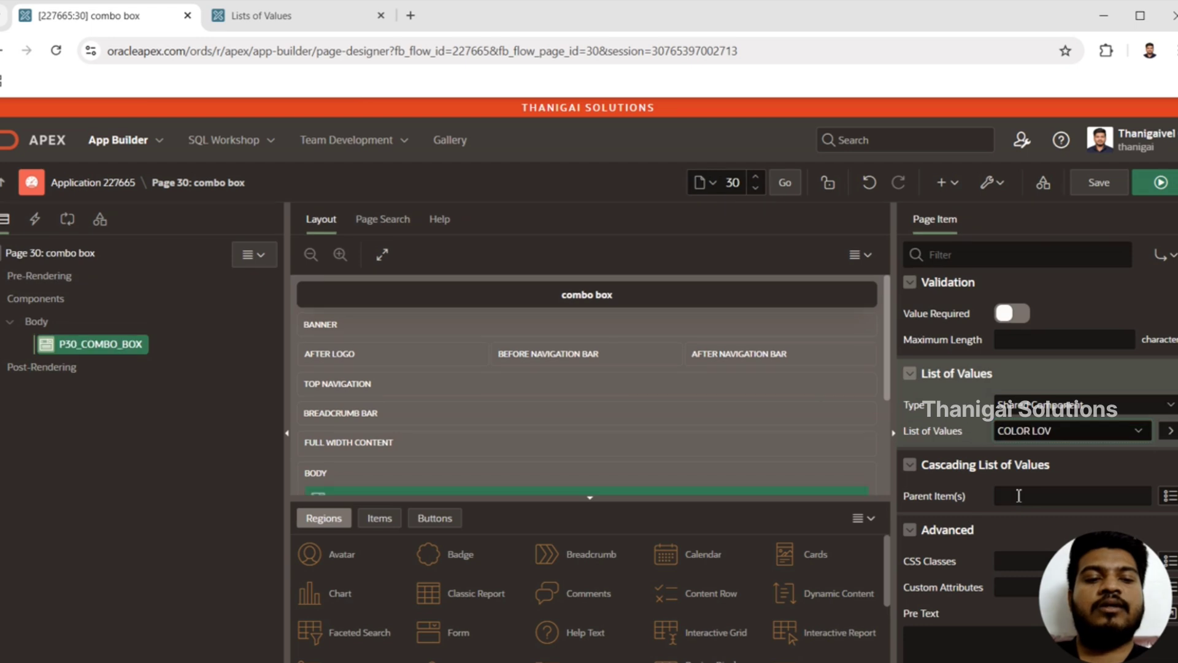
Step: Save and run page 30, close the Lists of Values browser tab, and read the message on the running page
left_click(1160, 183)
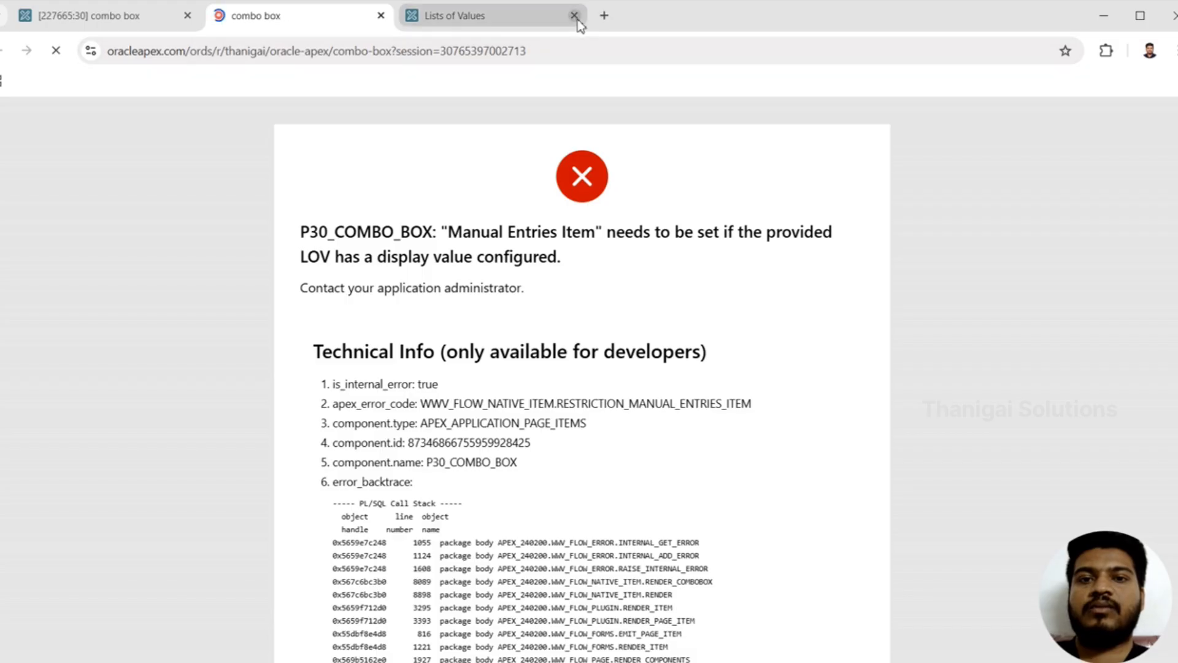
left_click(575, 16)
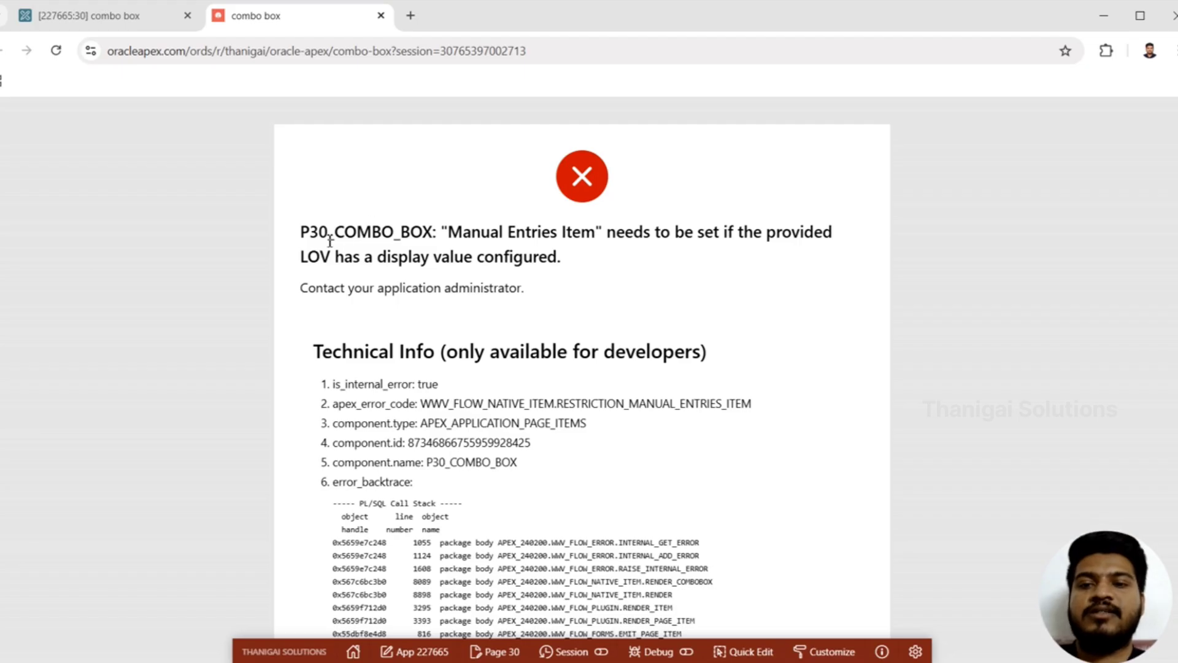
left_click_drag(328, 236, 728, 236)
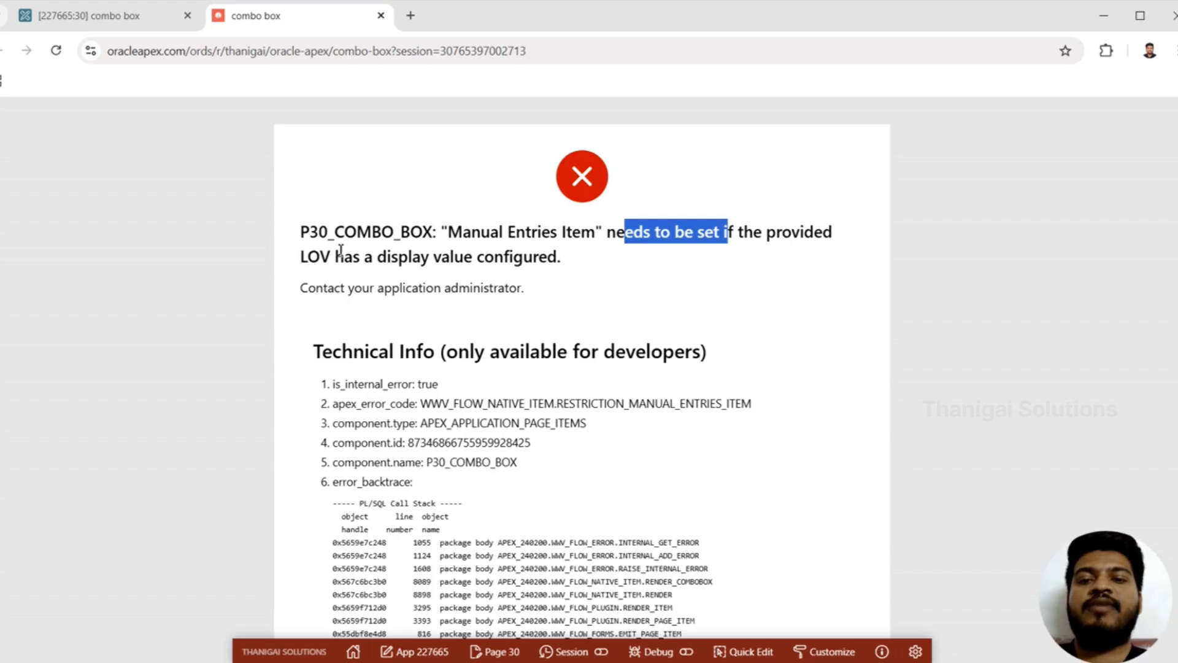
left_click_drag(335, 257, 559, 269)
left_click(628, 278)
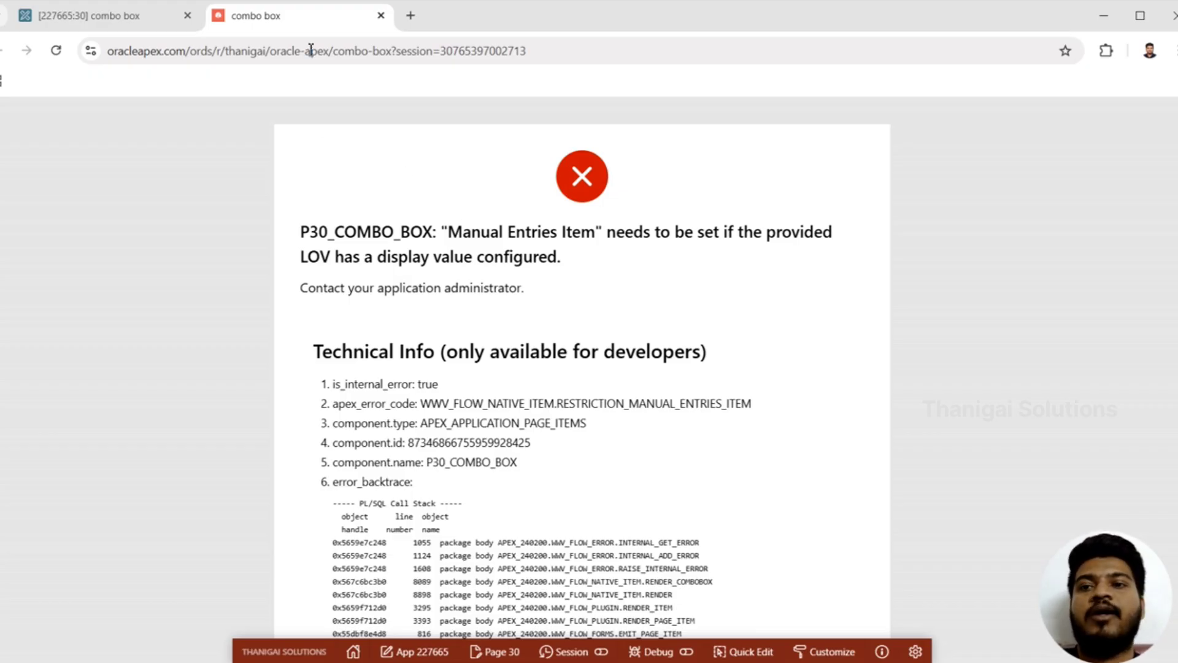
left_click_drag(472, 232, 548, 300)
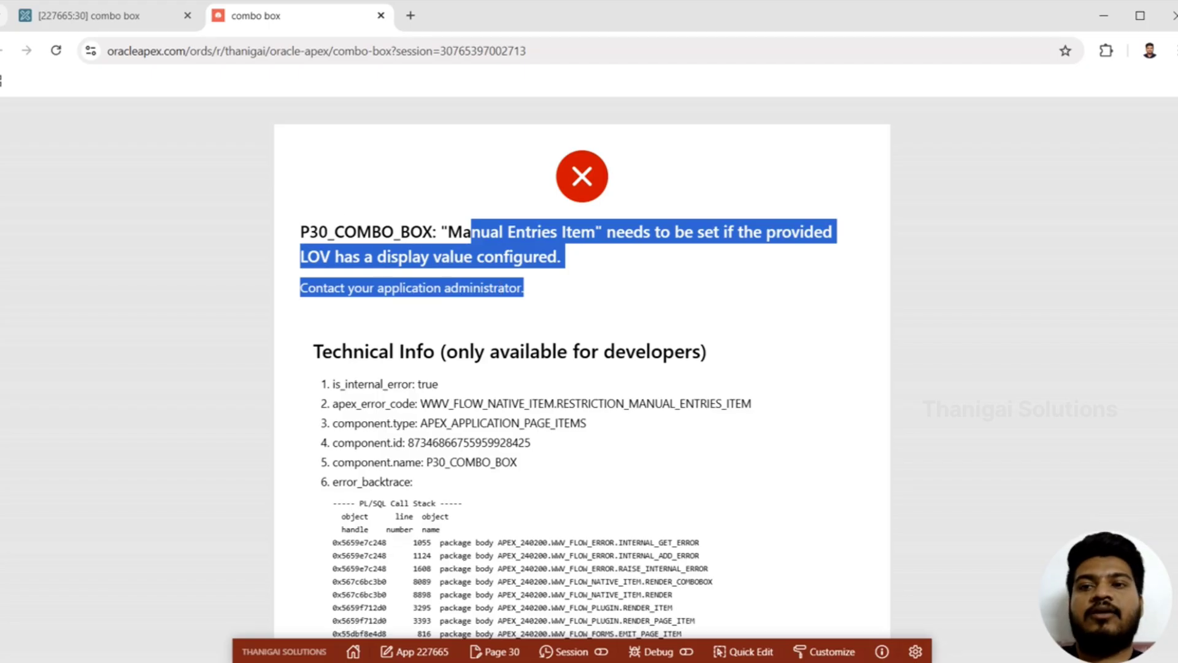
Step: Create a page item in the Body of page 30 and name it P30_COMBO_HOLDER
left_click(89, 15)
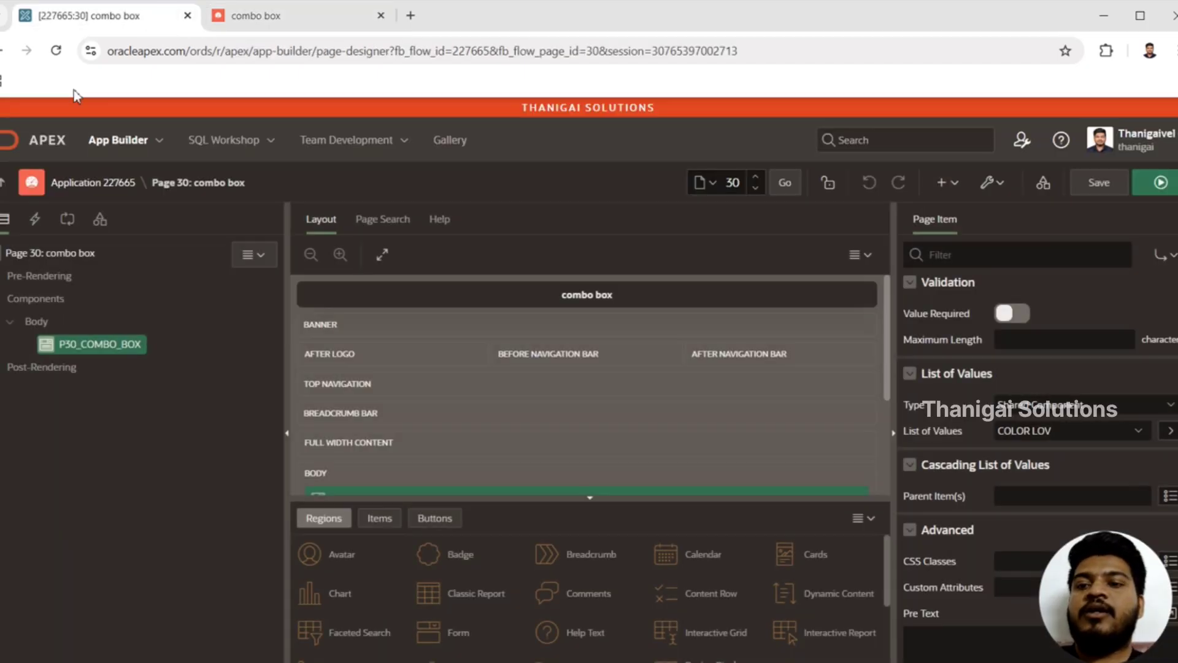
left_click(49, 322)
right_click(49, 322)
left_click(111, 366)
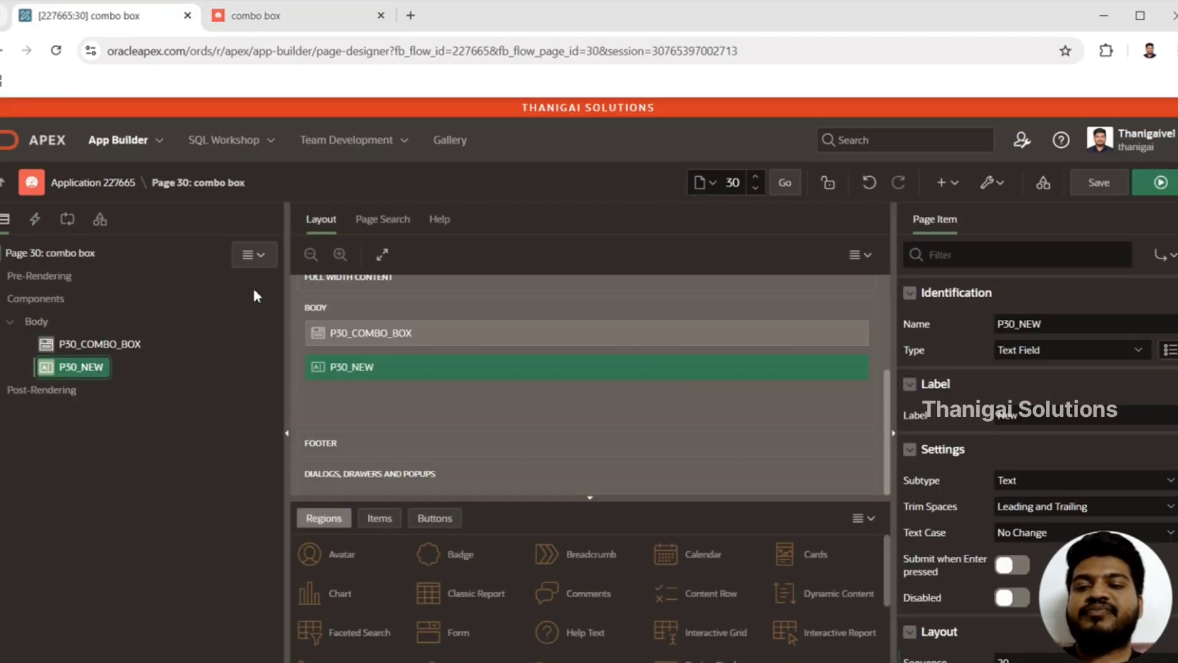
left_click_drag(1020, 323, 1064, 324)
type("COM")
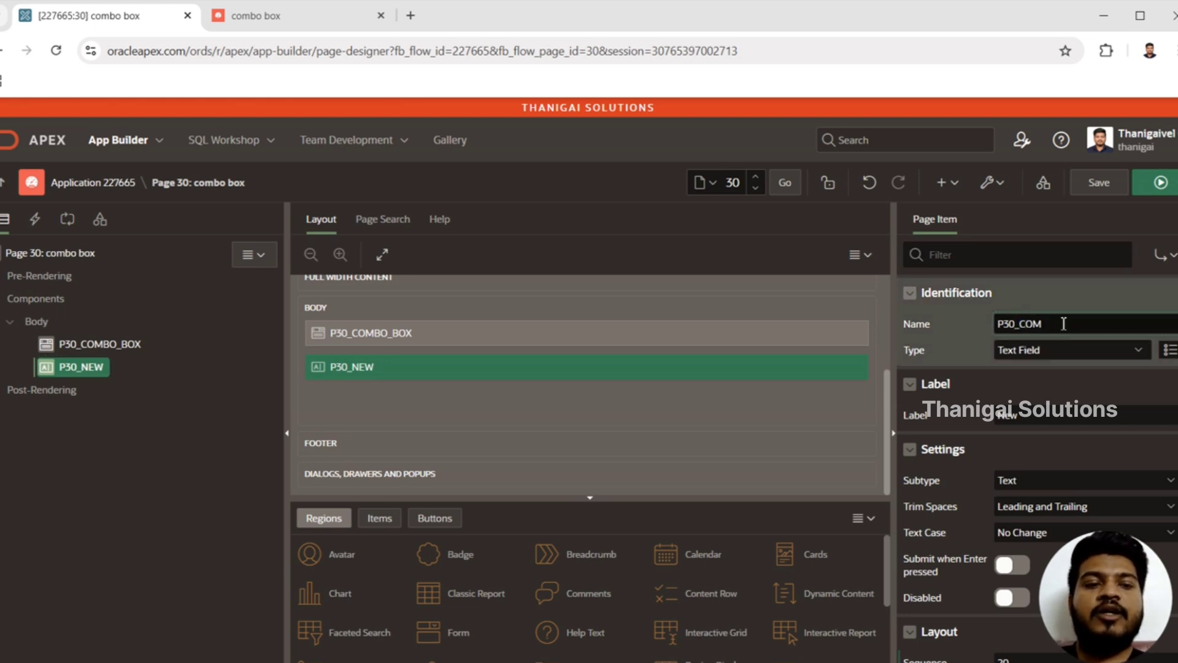
type("BO_BO")
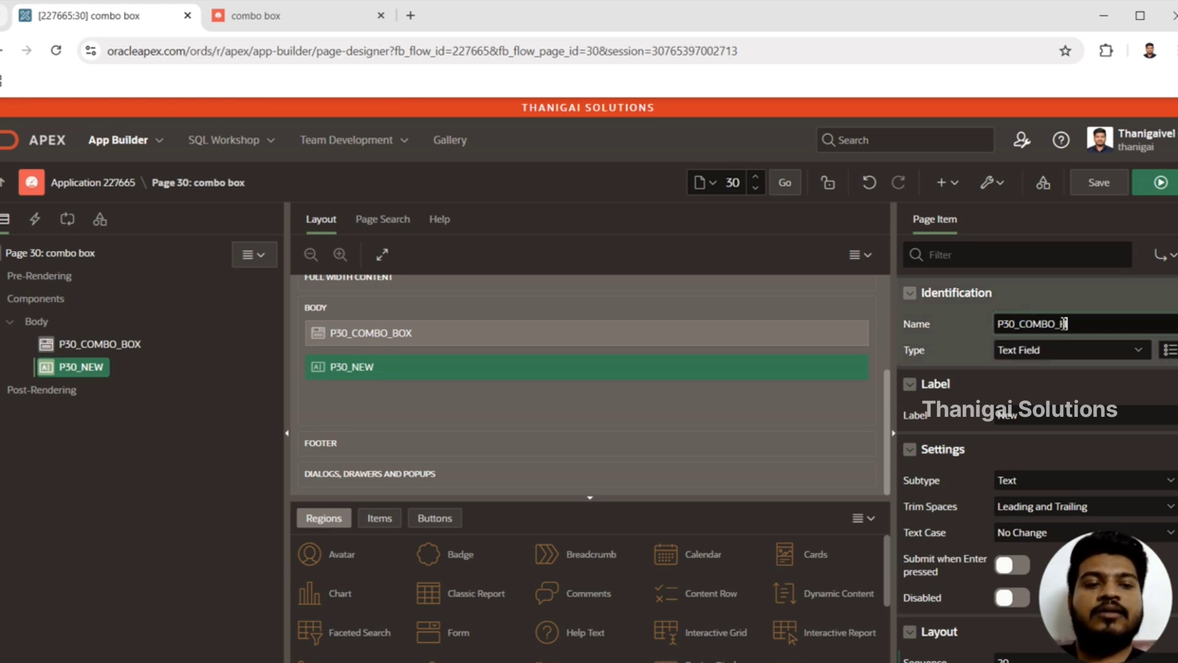
type("LDER")
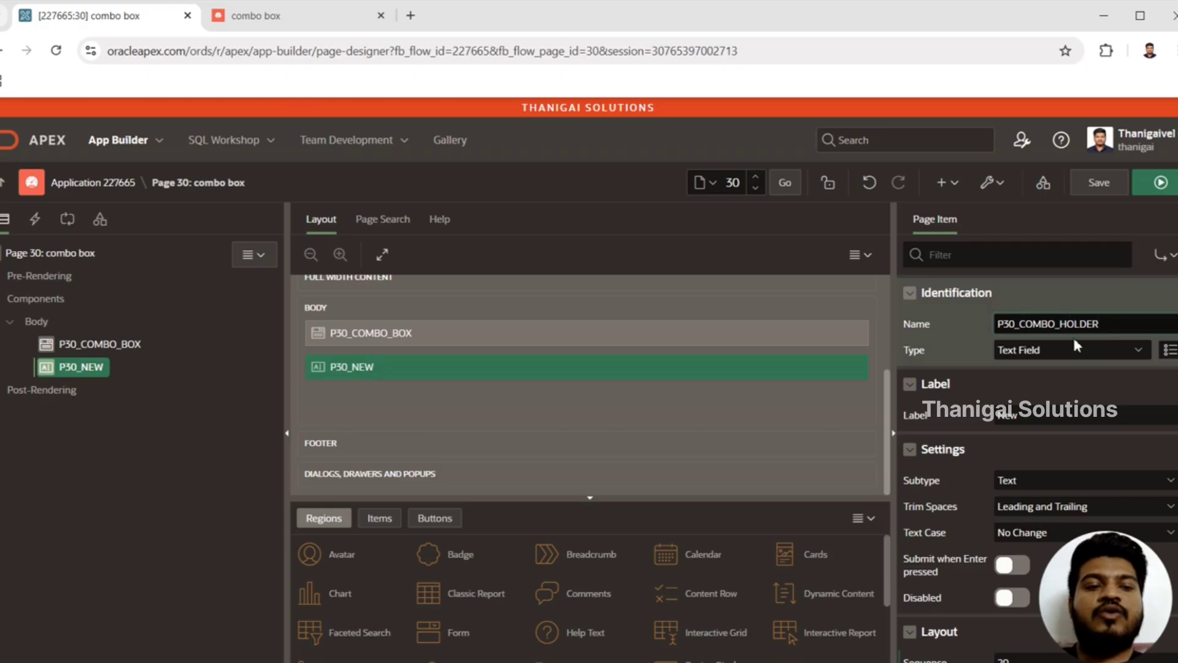
Step: Change the type of P30_COMBO_HOLDER to Hidden and turn off its Value Protected setting
left_click(1071, 353)
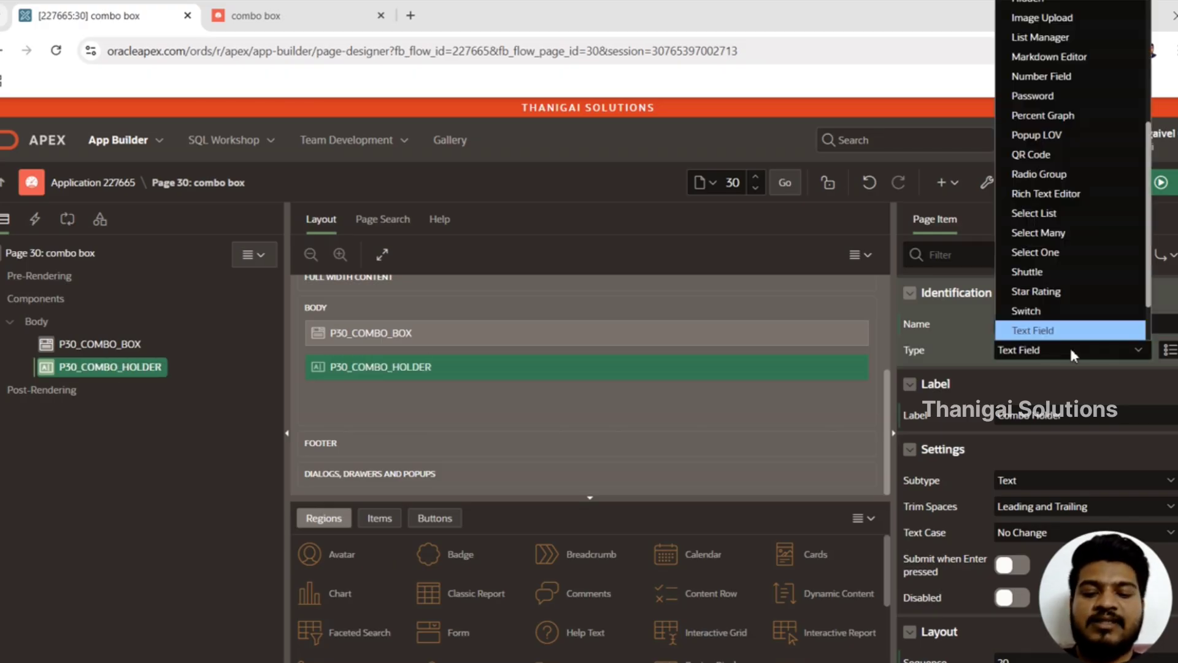
key("h")
key("Return")
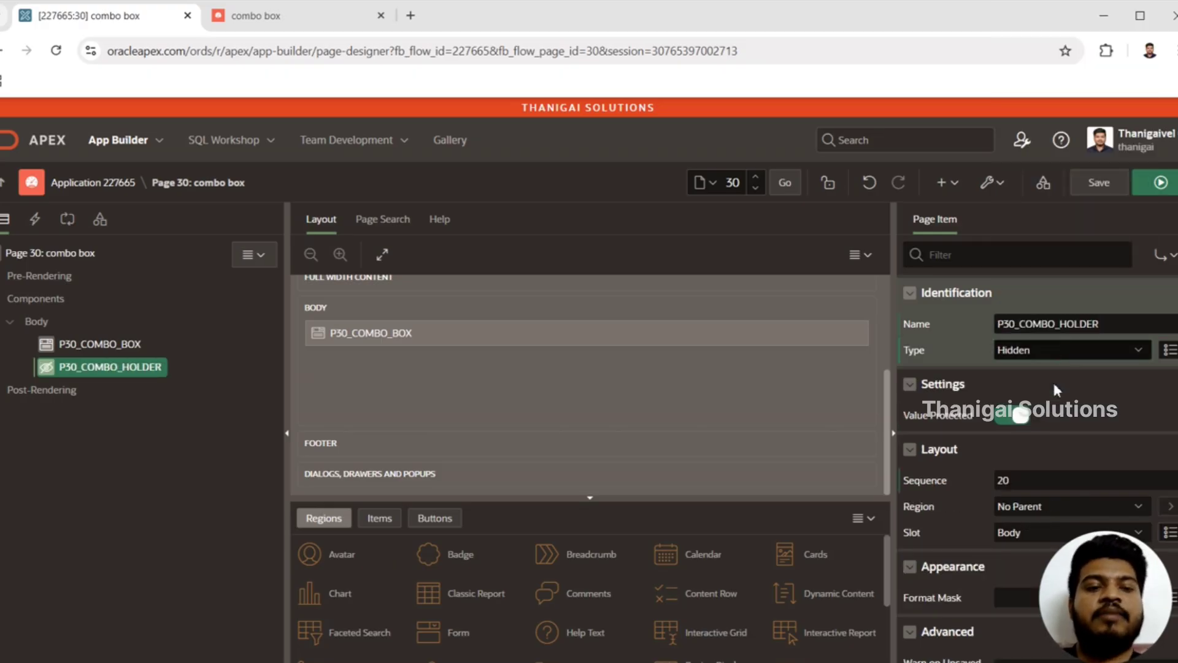
left_click(1024, 417)
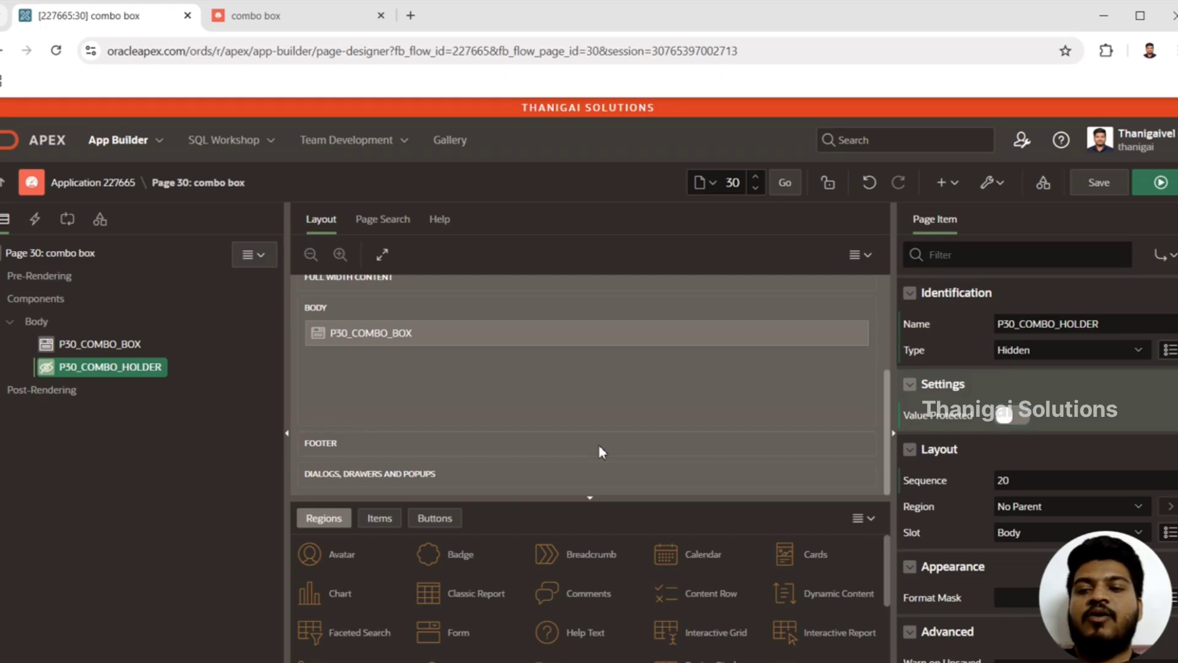
Step: Set the Manual Entries Item of P30_COMBO_BOX to P30_COMBO_HOLDER from the current page
left_click(139, 348)
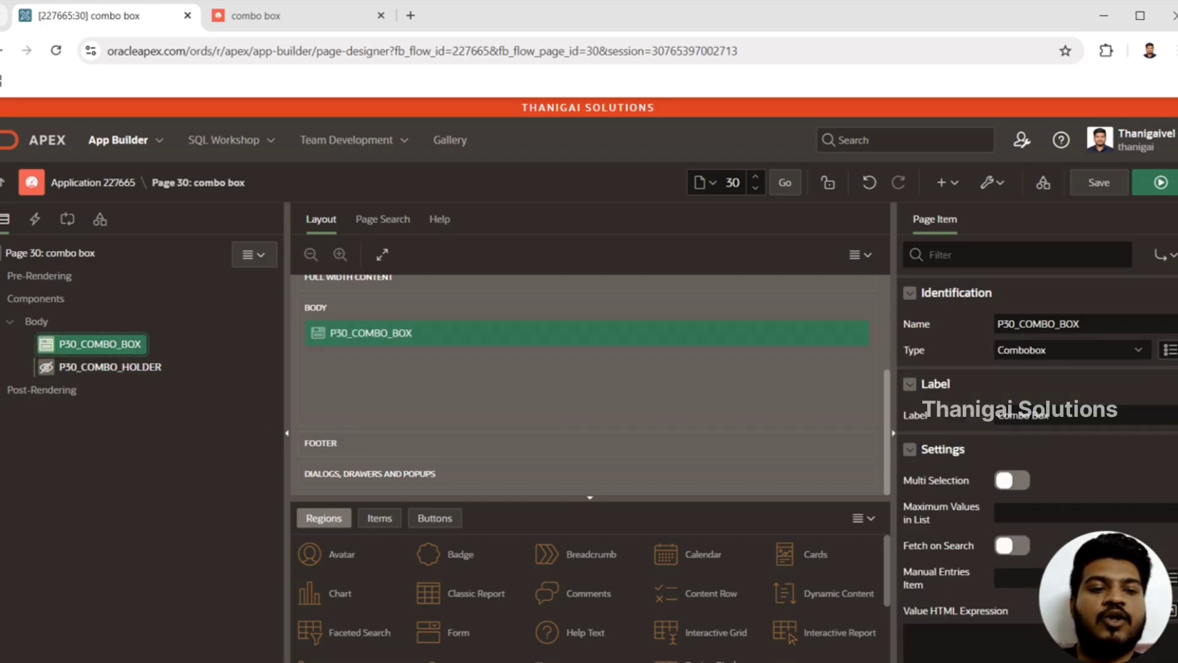
scroll(1037, 454, "down", 5)
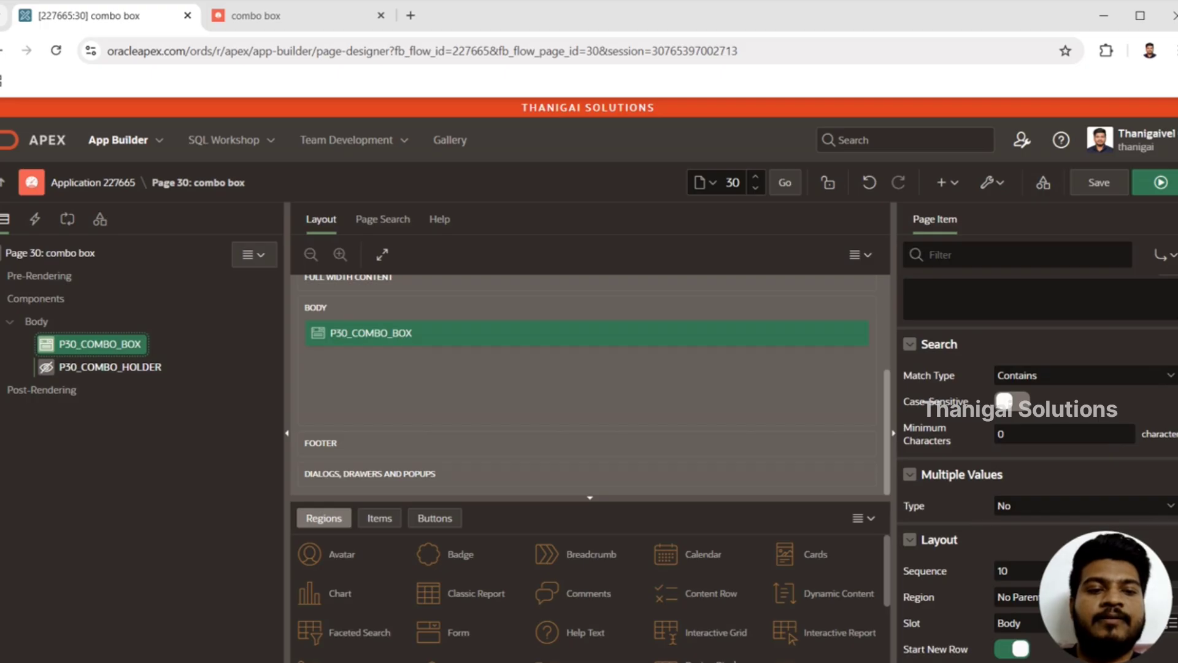
scroll(916, 352, "up", 2)
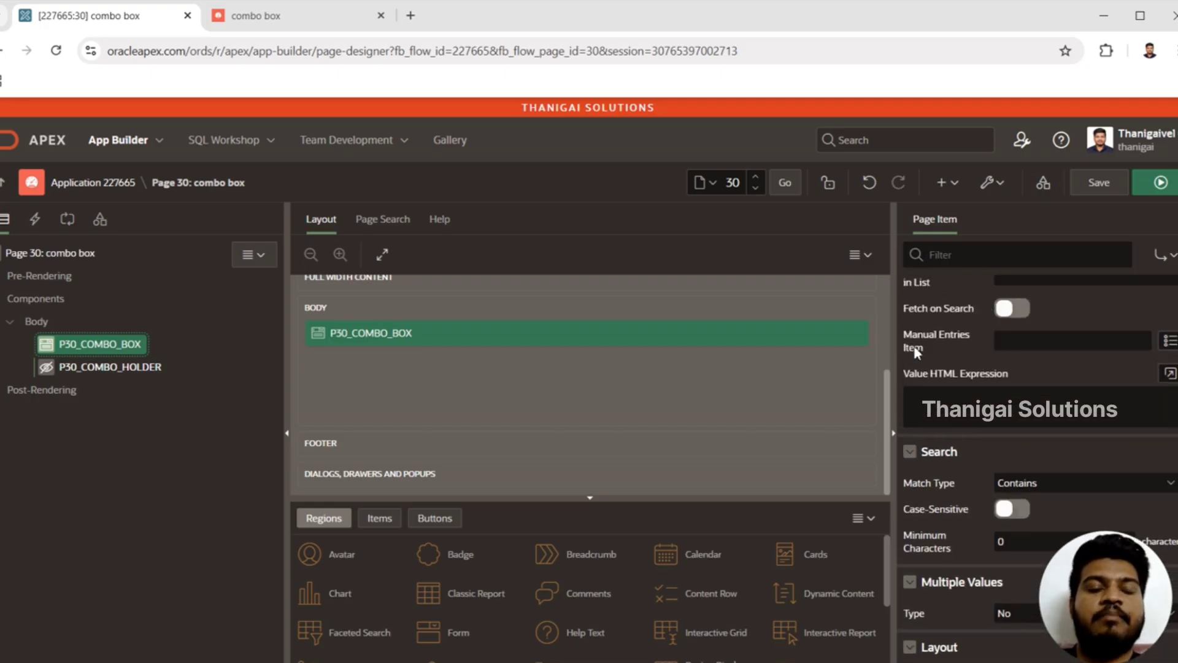
left_click(1169, 341)
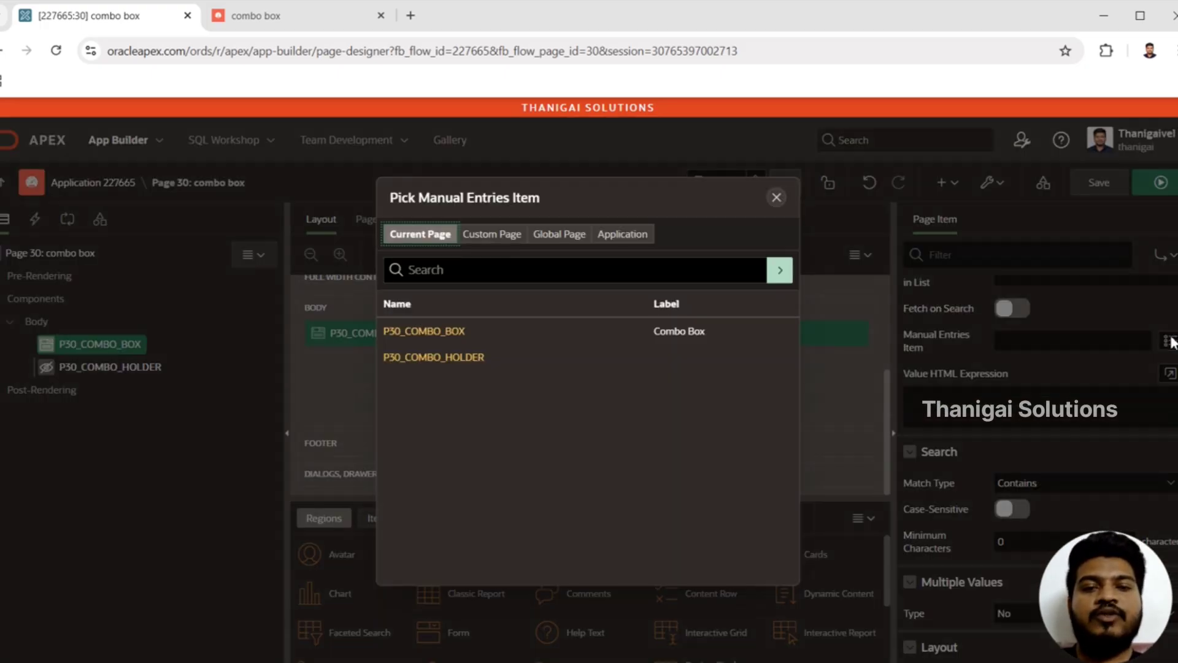
left_click(454, 357)
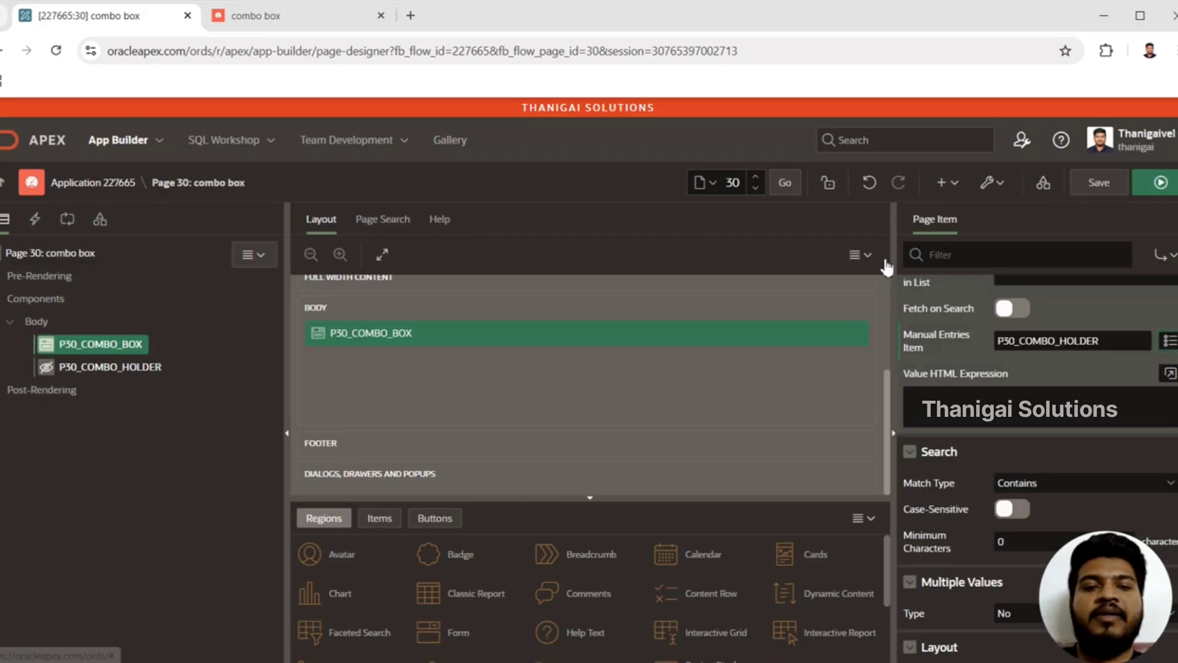
Step: Save and run page 30, choose Red in the Combo Box item, and reopen its list to check the offered options
left_click(1162, 183)
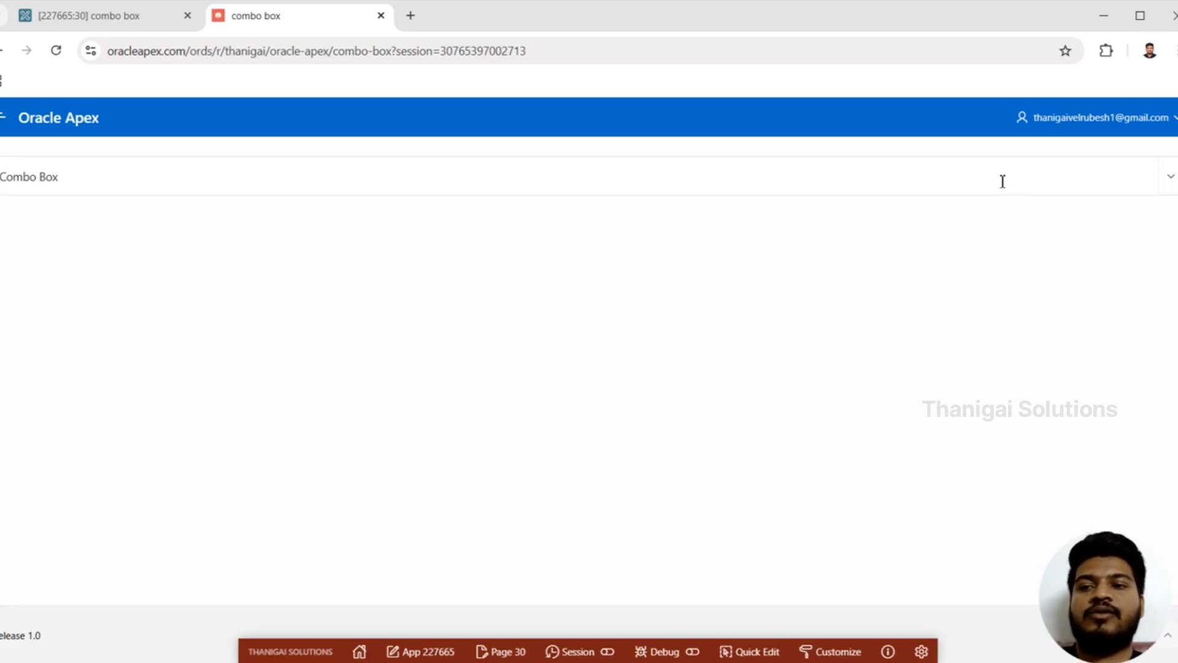
left_click(1003, 181)
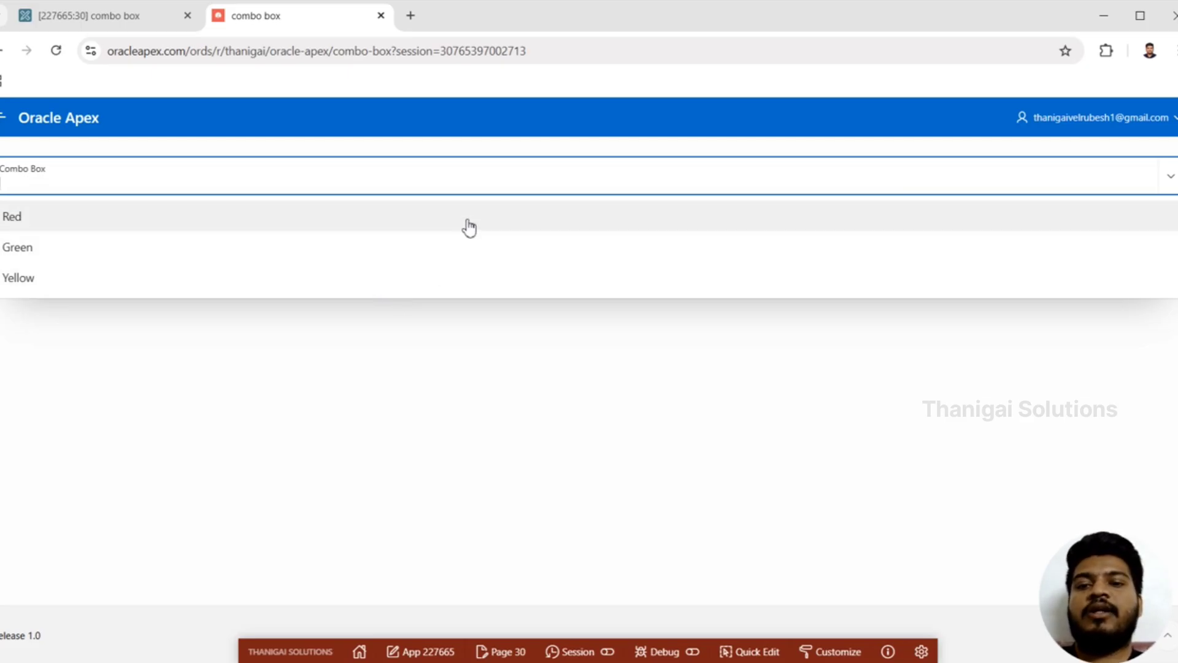
left_click(470, 229)
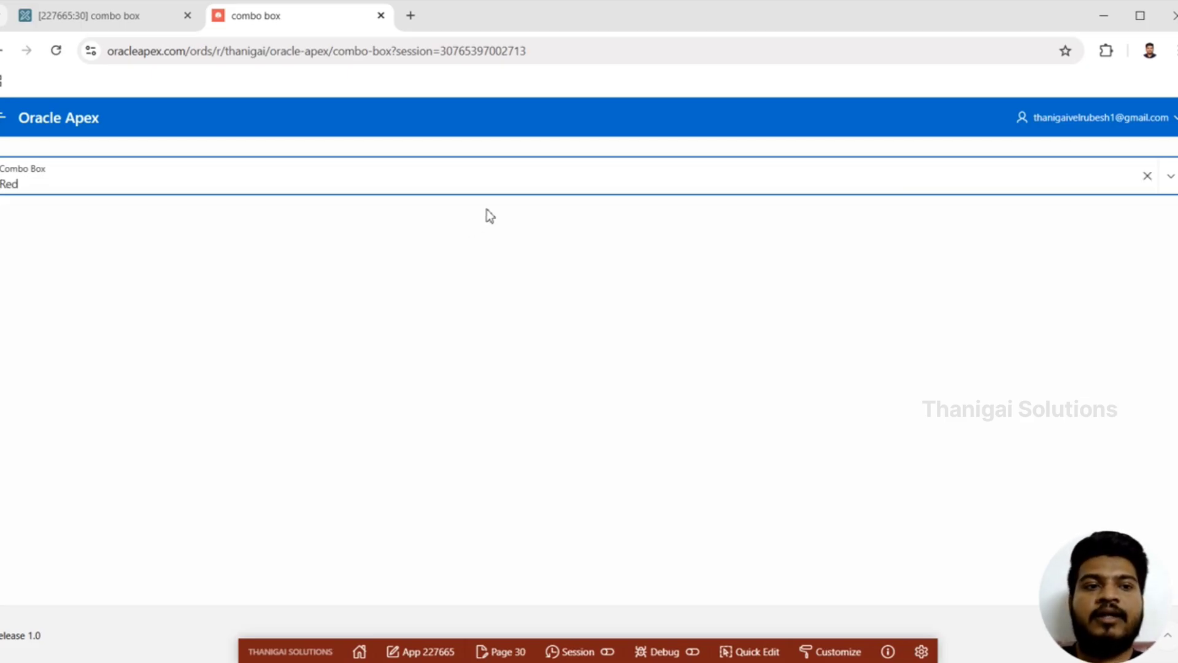
left_click(708, 177)
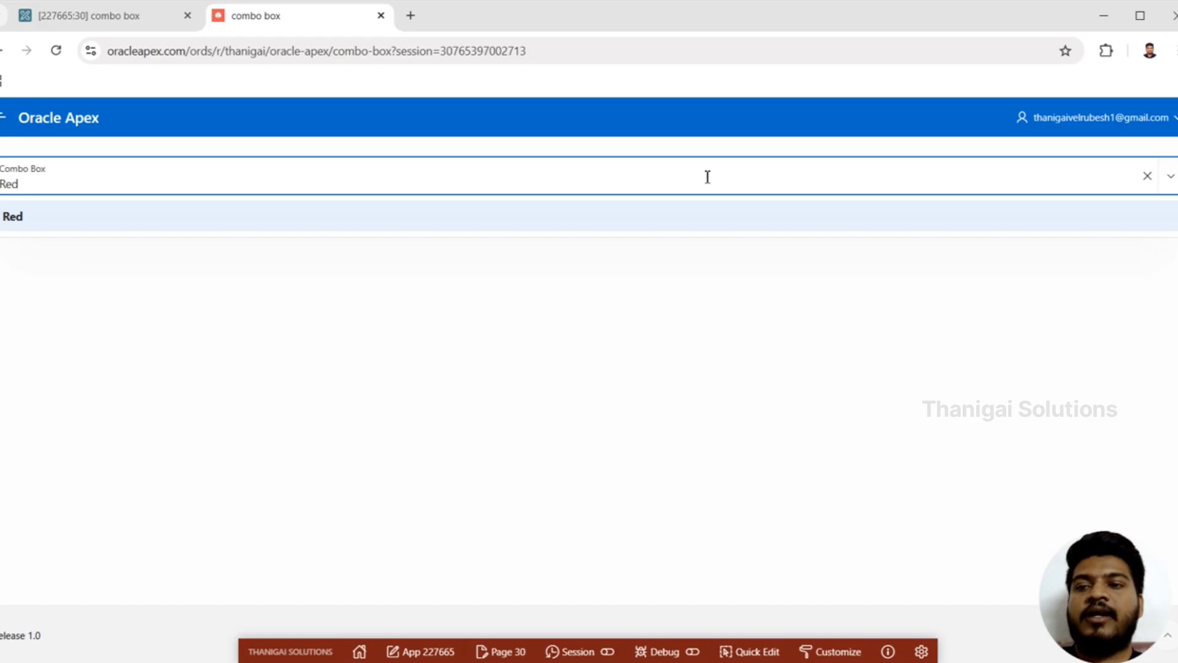
left_click(1171, 176)
left_click(1170, 176)
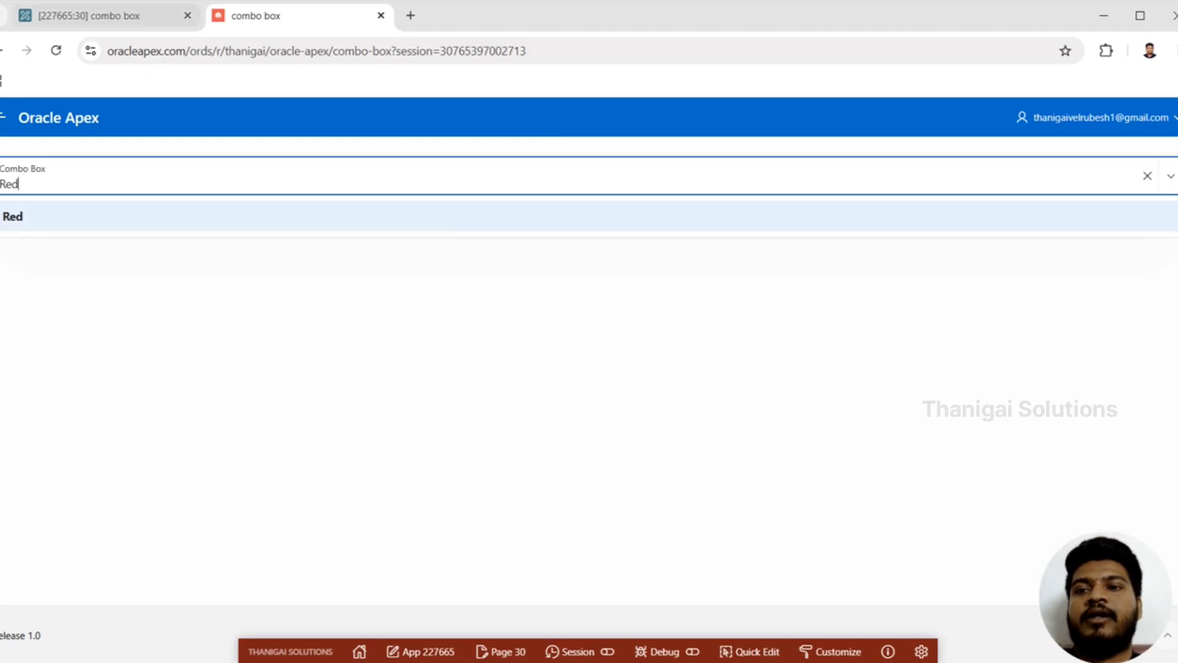
Step: Return to the page designer and set the Multiple Values type of P30_COMBO_BOX to Delimited List
left_click(113, 13)
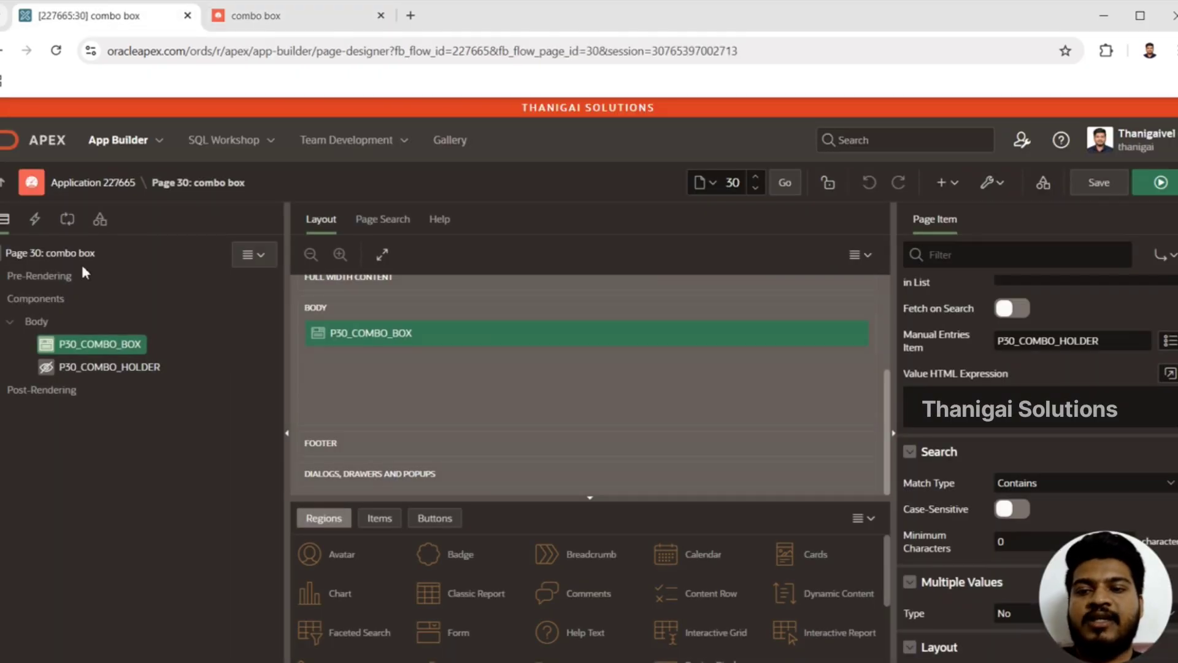
left_click(107, 346)
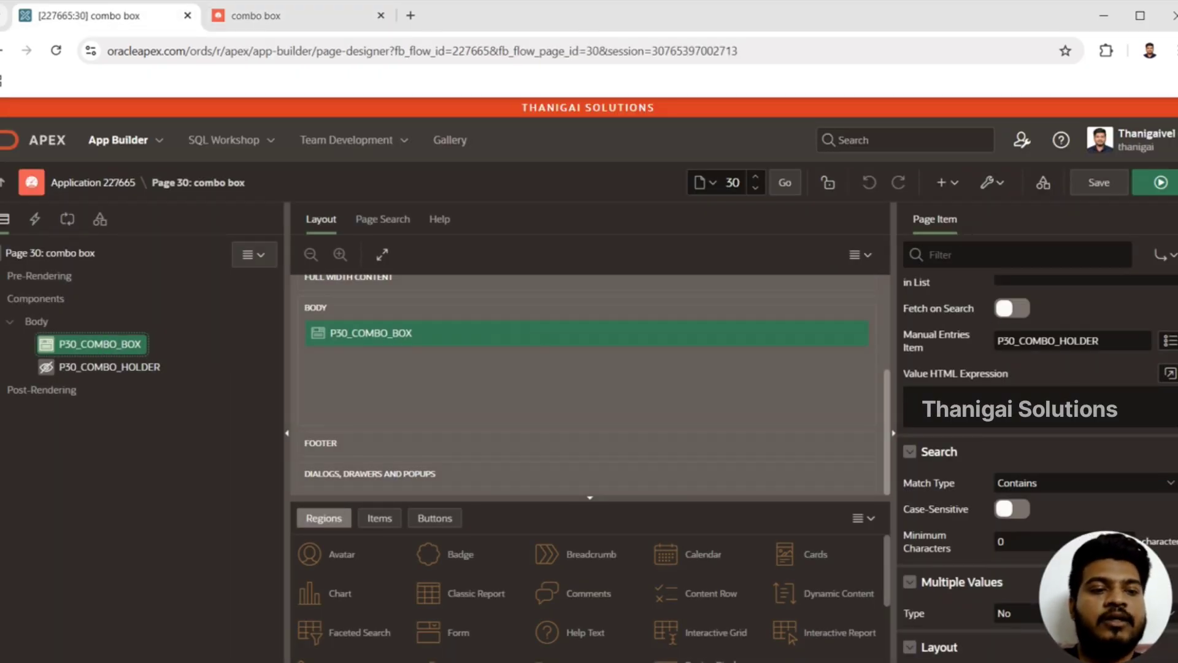
scroll(1038, 466, "down", 4)
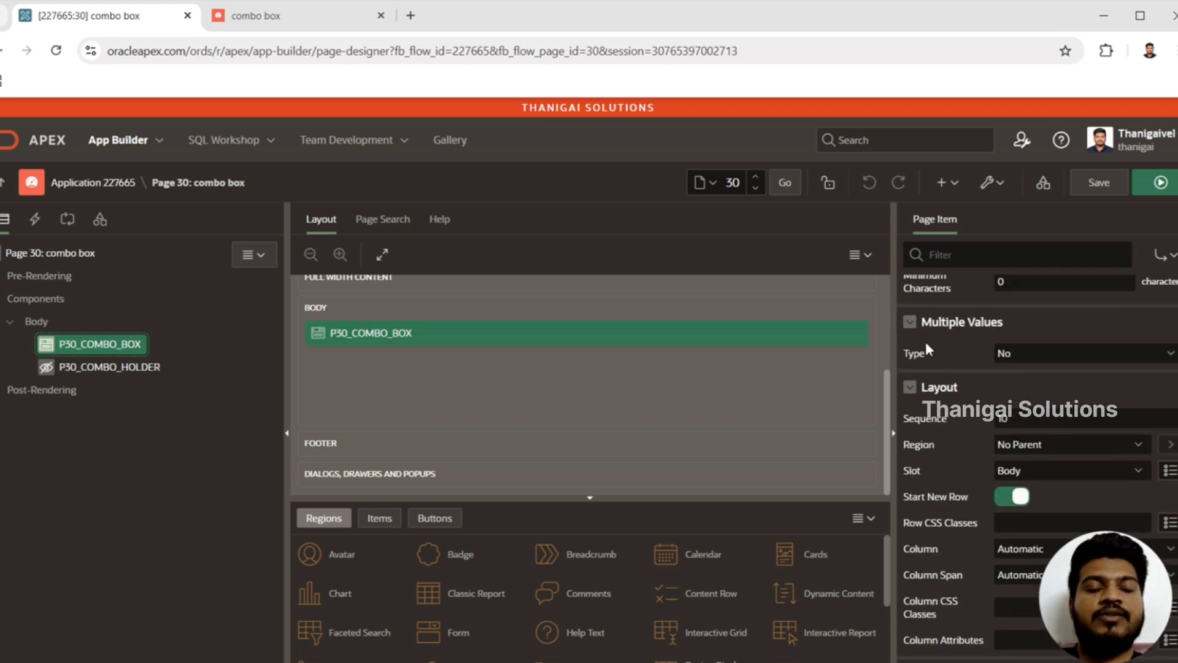
left_click(1023, 350)
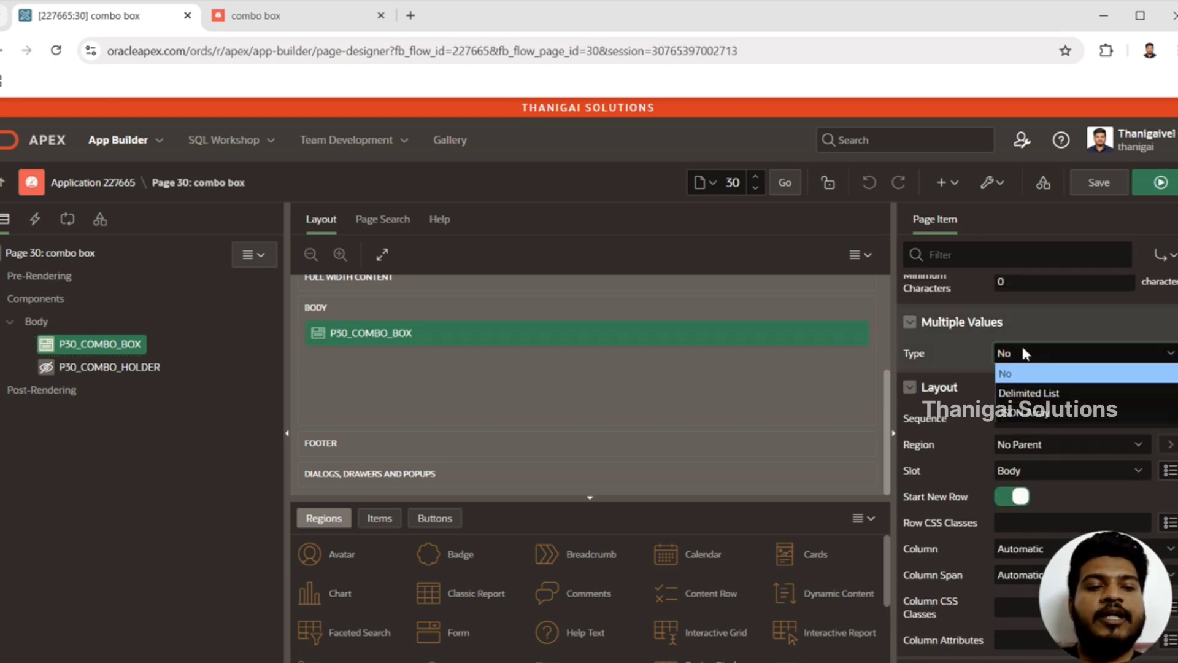
left_click(1043, 396)
left_click(1033, 381)
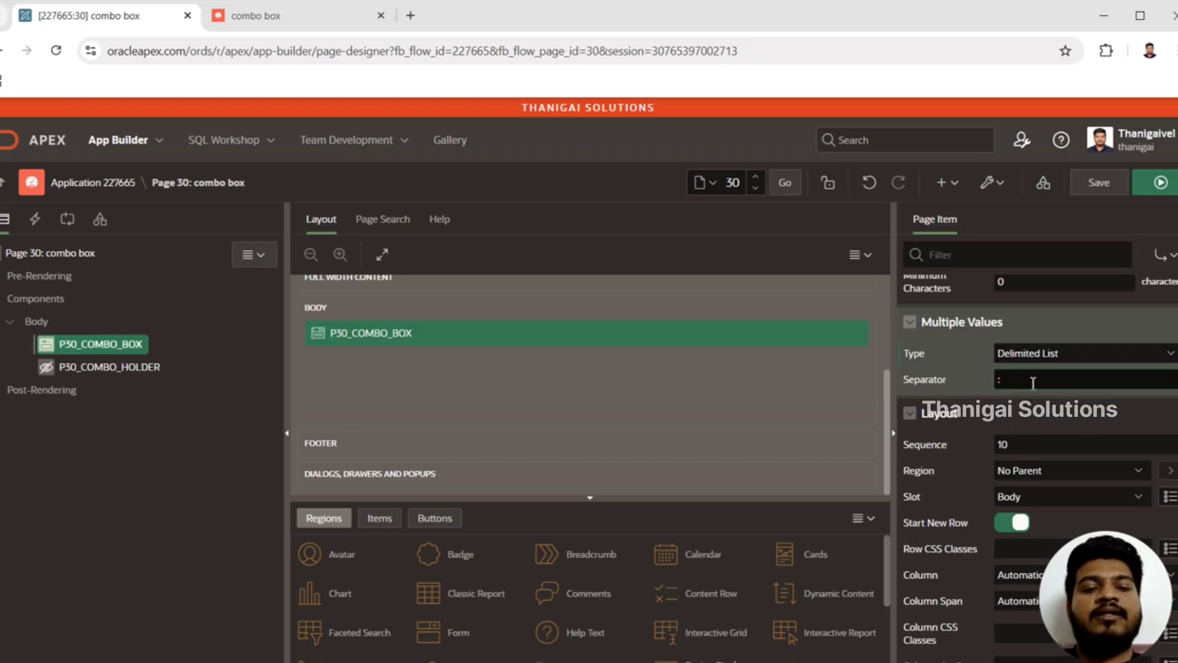
Step: Save and run page 30, discarding the old page entry, then choose Red in the Combo Box and reopen its list
left_click(1154, 186)
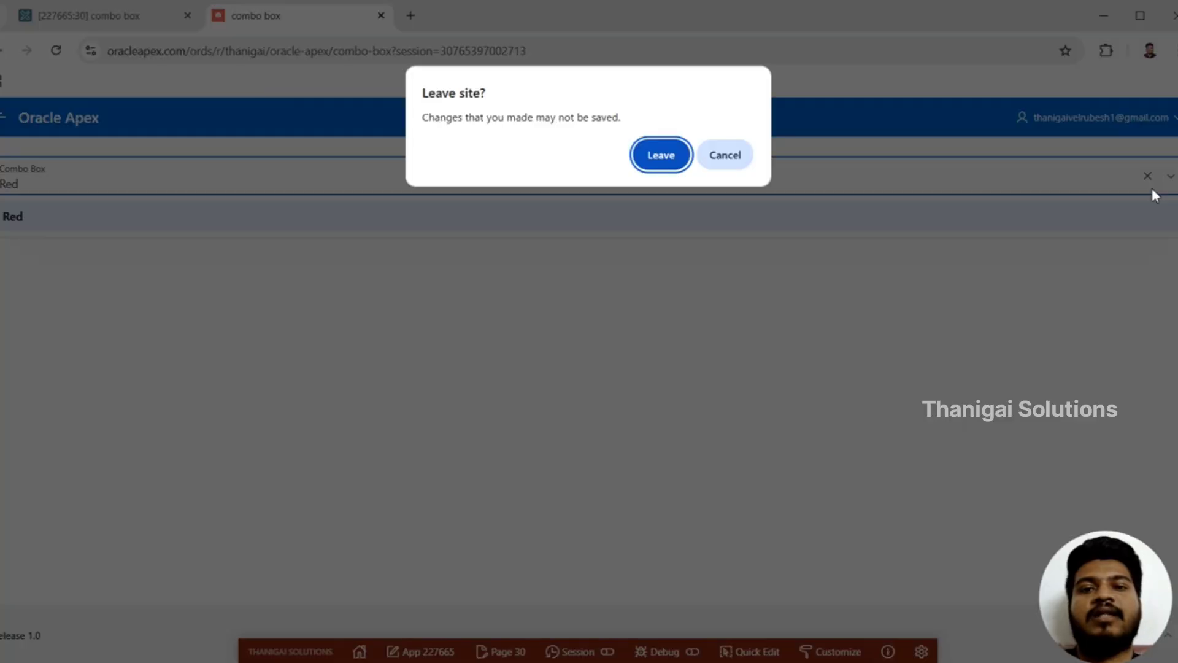
key("Return")
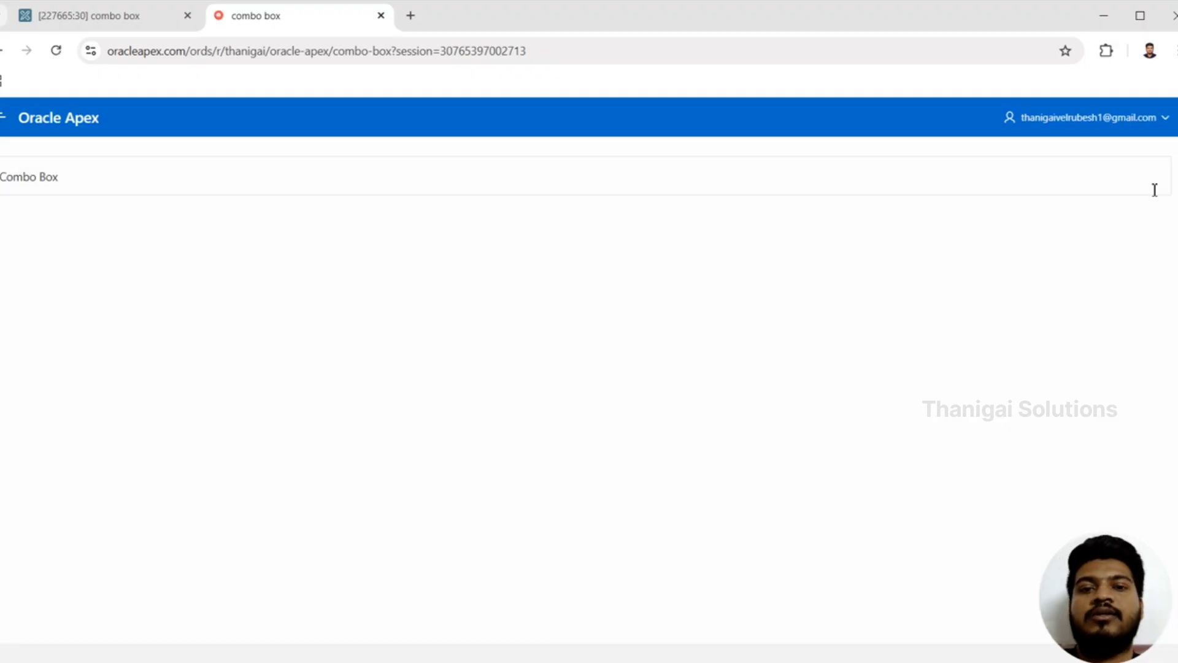
left_click(1072, 180)
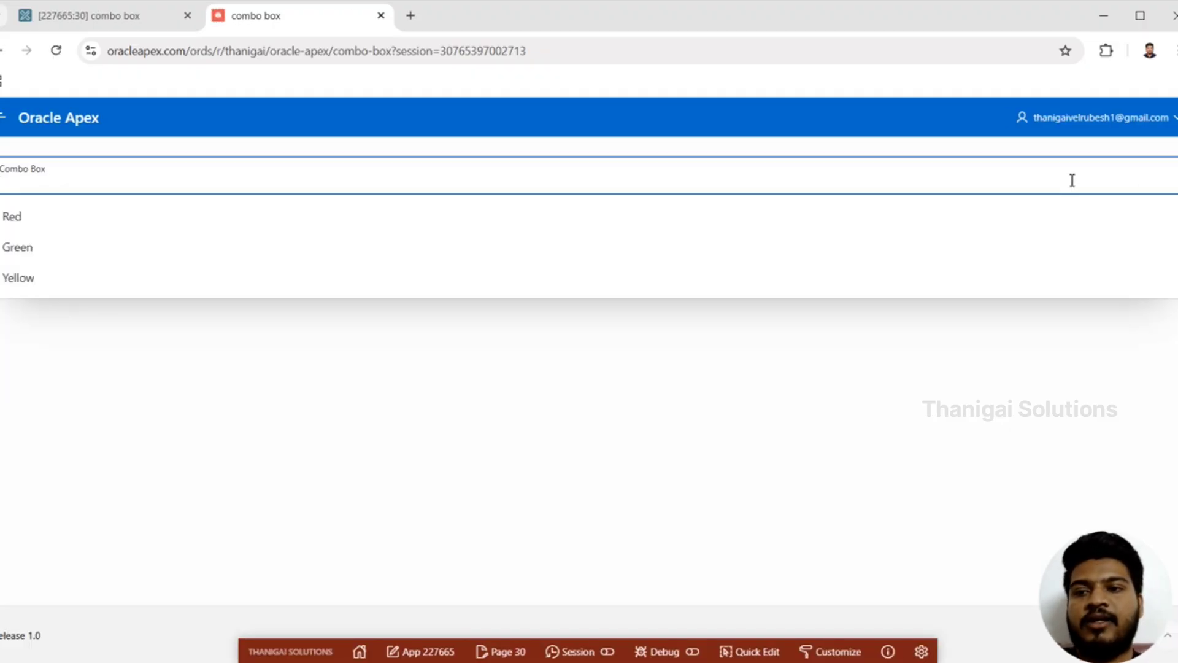
left_click(872, 216)
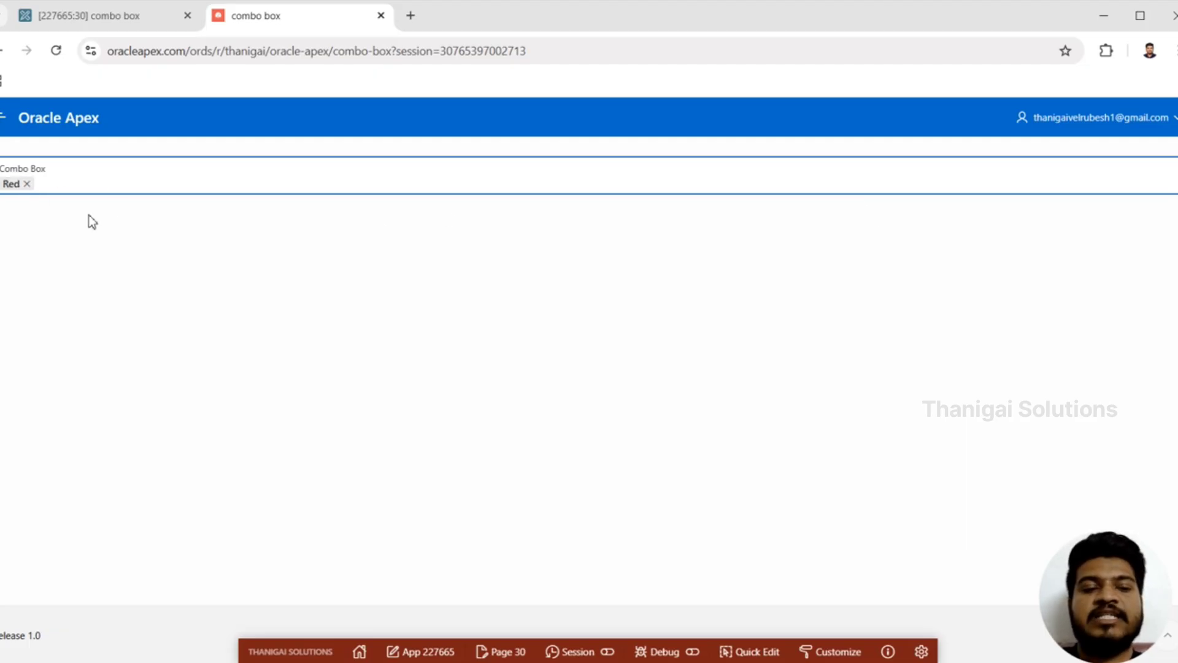
left_click(255, 186)
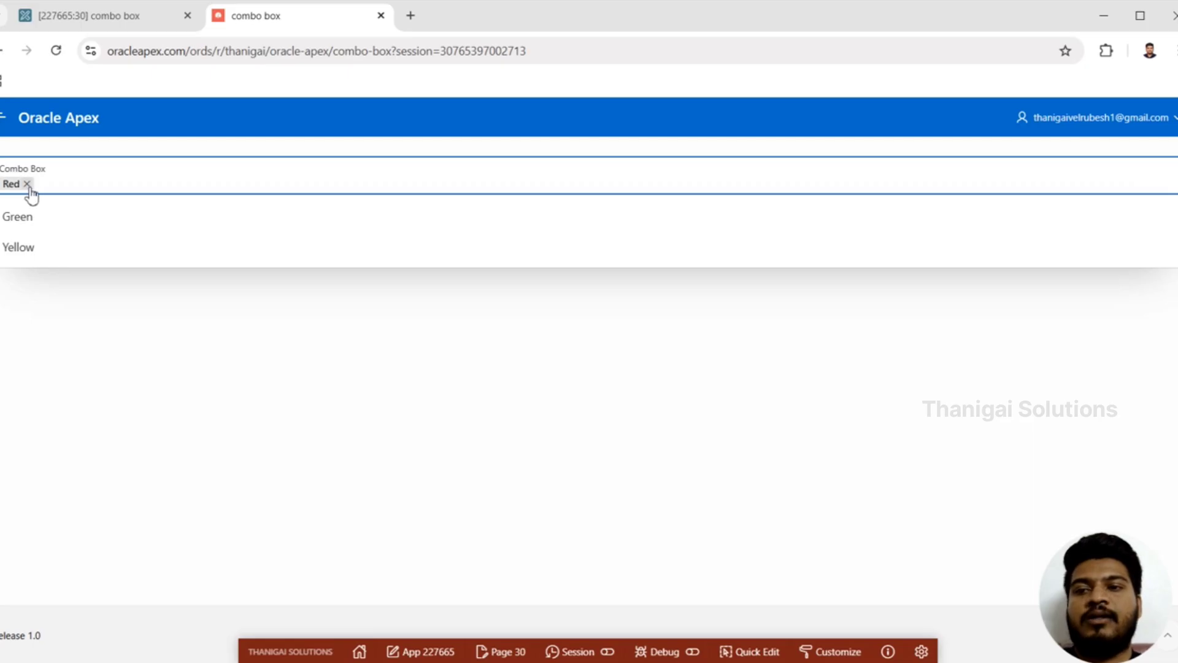
Step: Replace the Red selection in the running page's Combo Box with Green
left_click(27, 184)
left_click(73, 178)
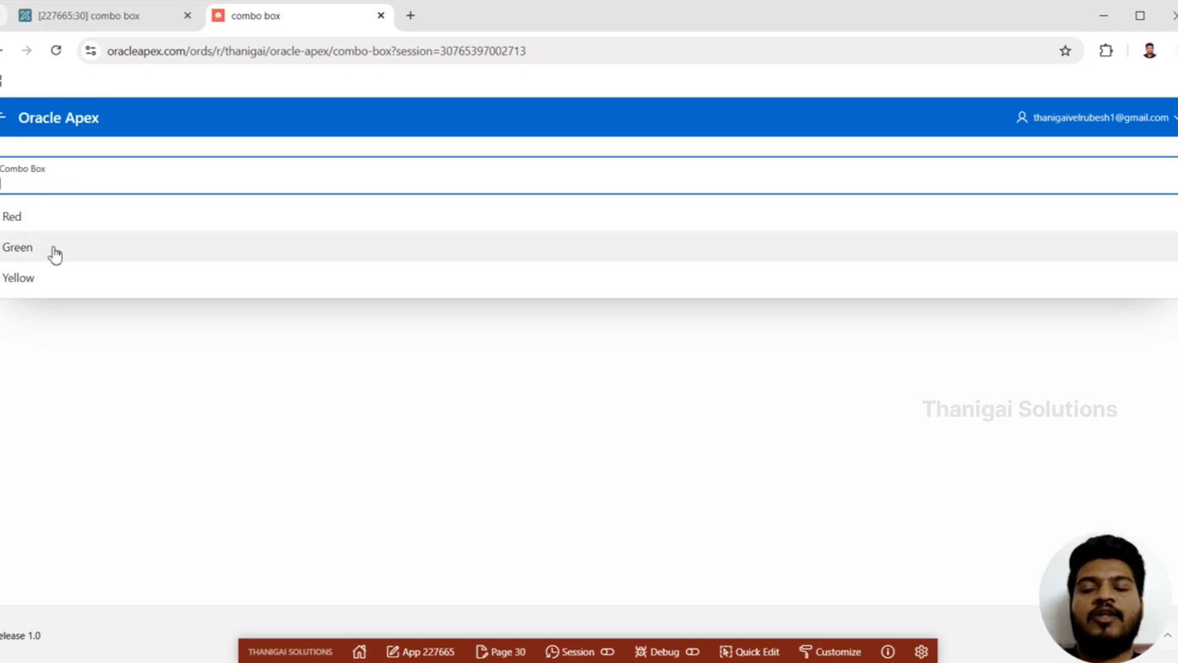
left_click(55, 254)
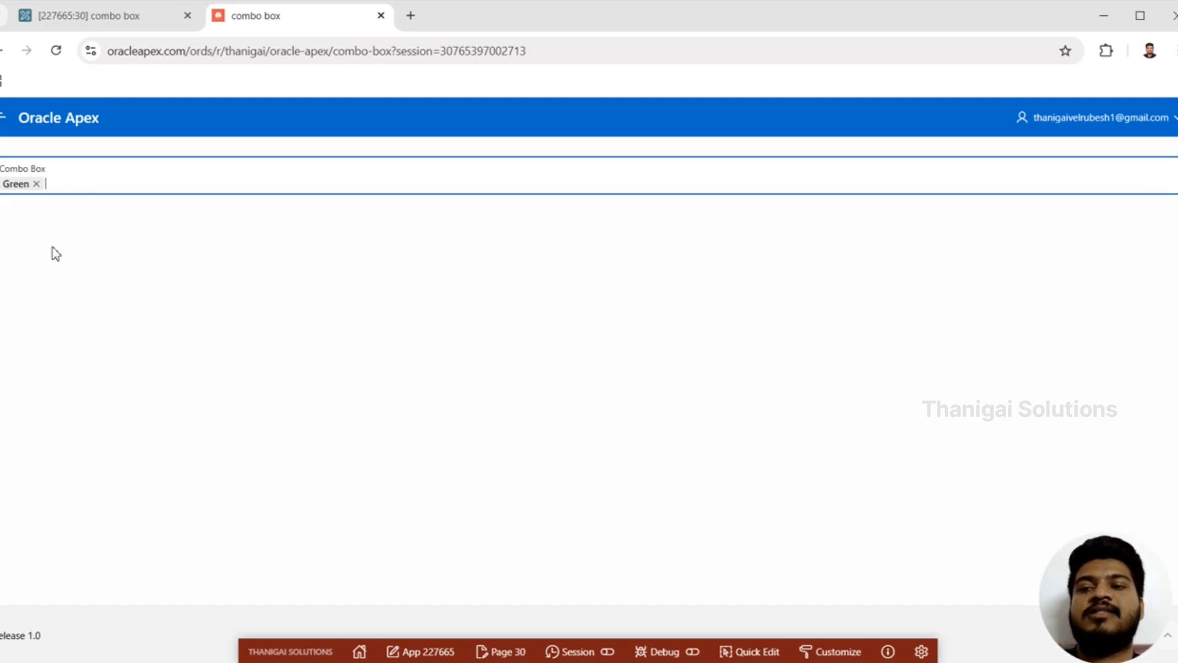
Step: Remove Green from the Combo Box and add purple as a manual entry
left_click(36, 184)
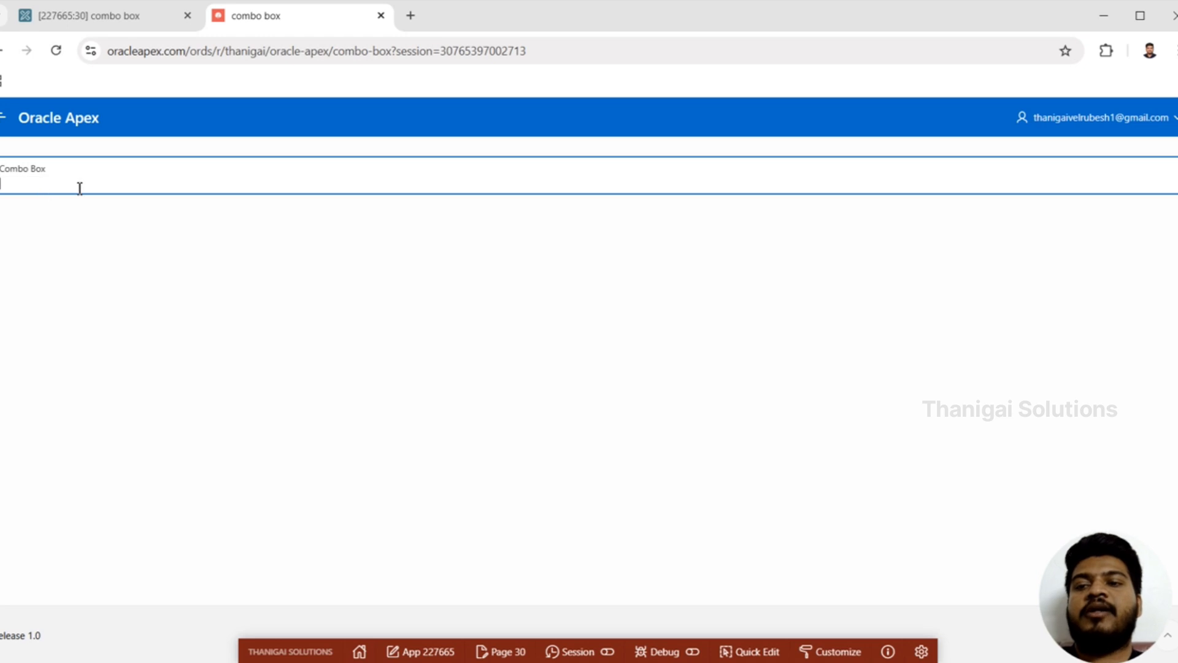
left_click(80, 187)
type("purple")
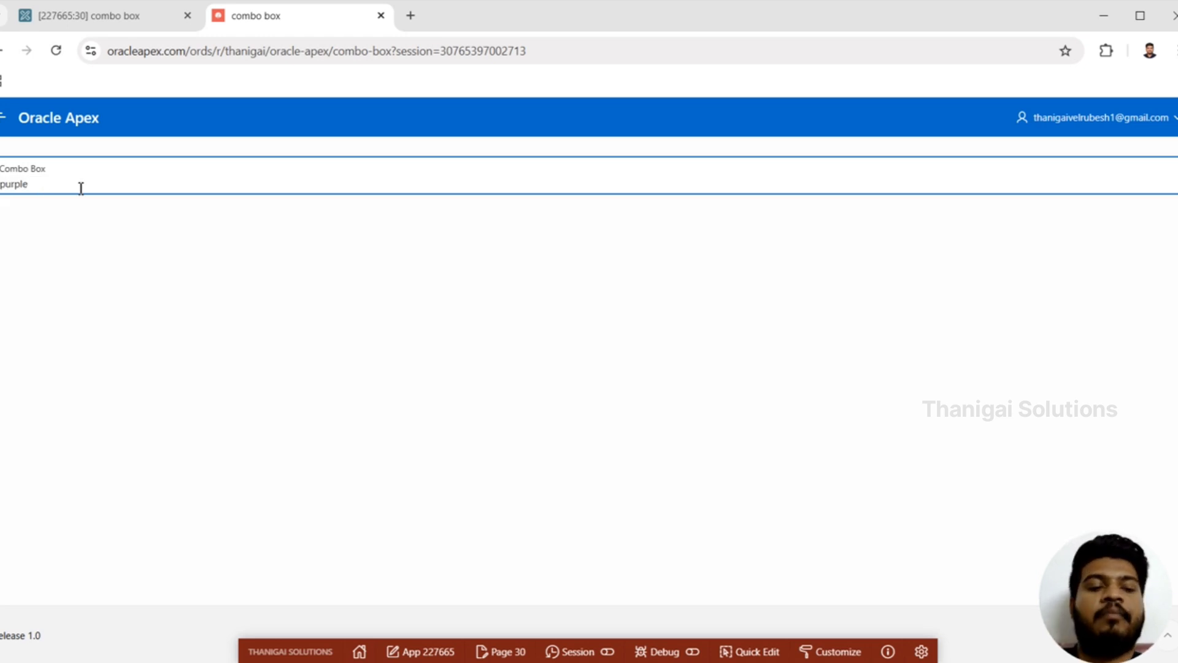
key("Return")
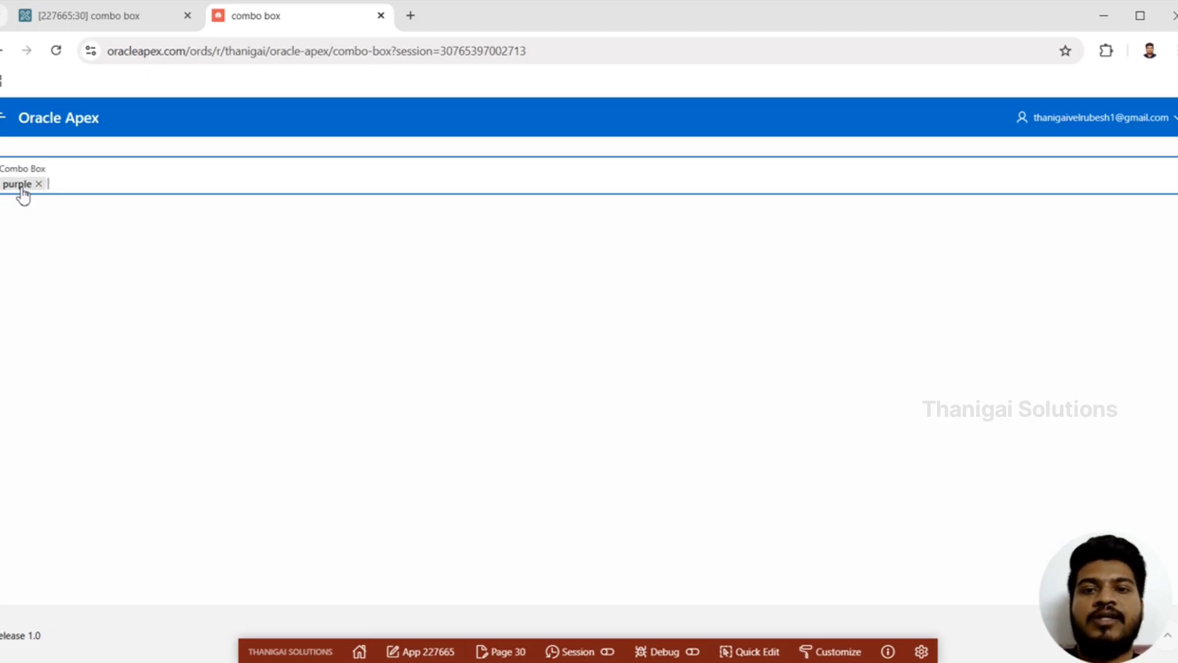
Step: Return to the page designer and change the type of P30_COMBO_HOLDER to Text Field
left_click(112, 18)
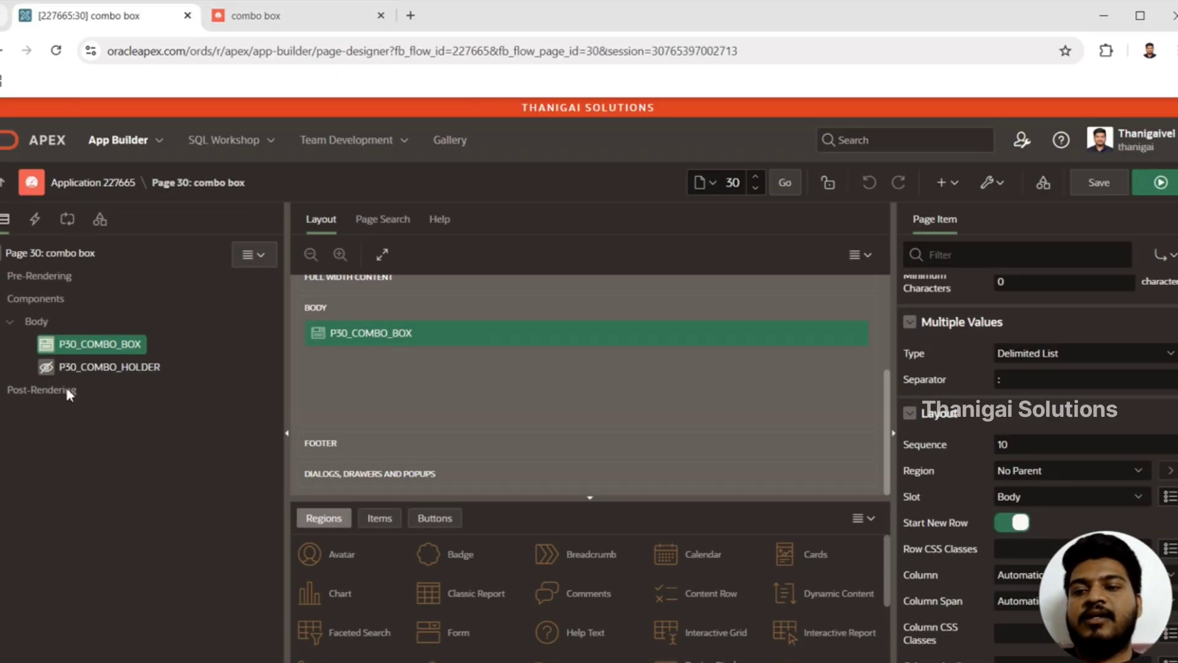
left_click(96, 368)
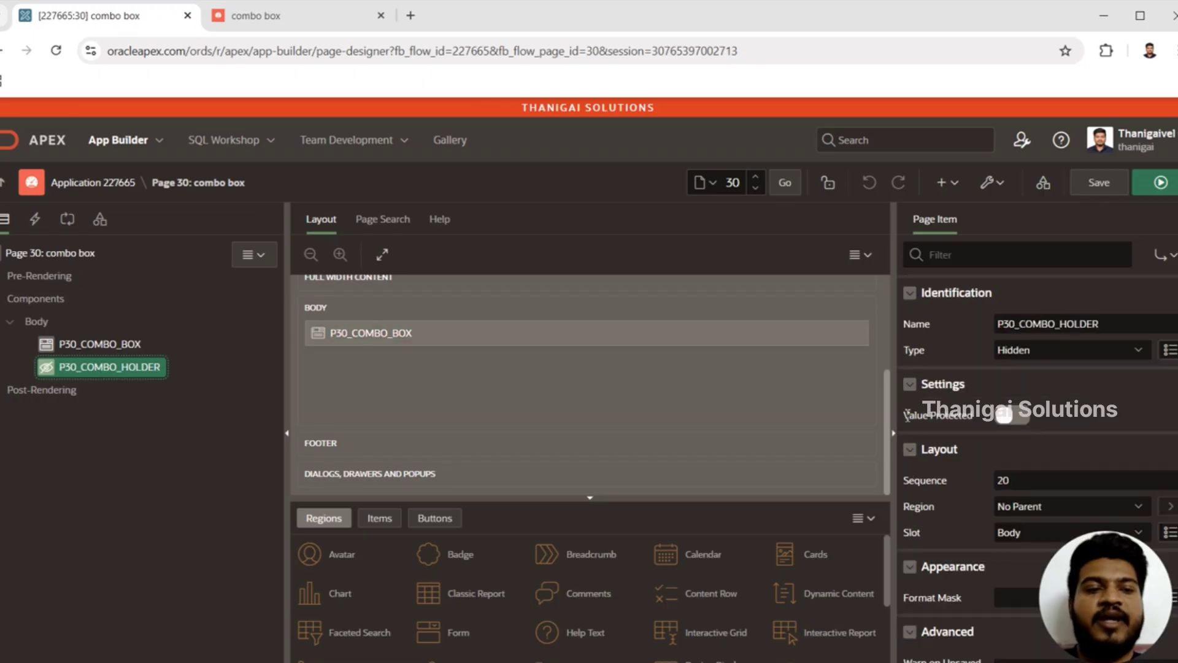
left_click(1081, 352)
key("t")
key("Return")
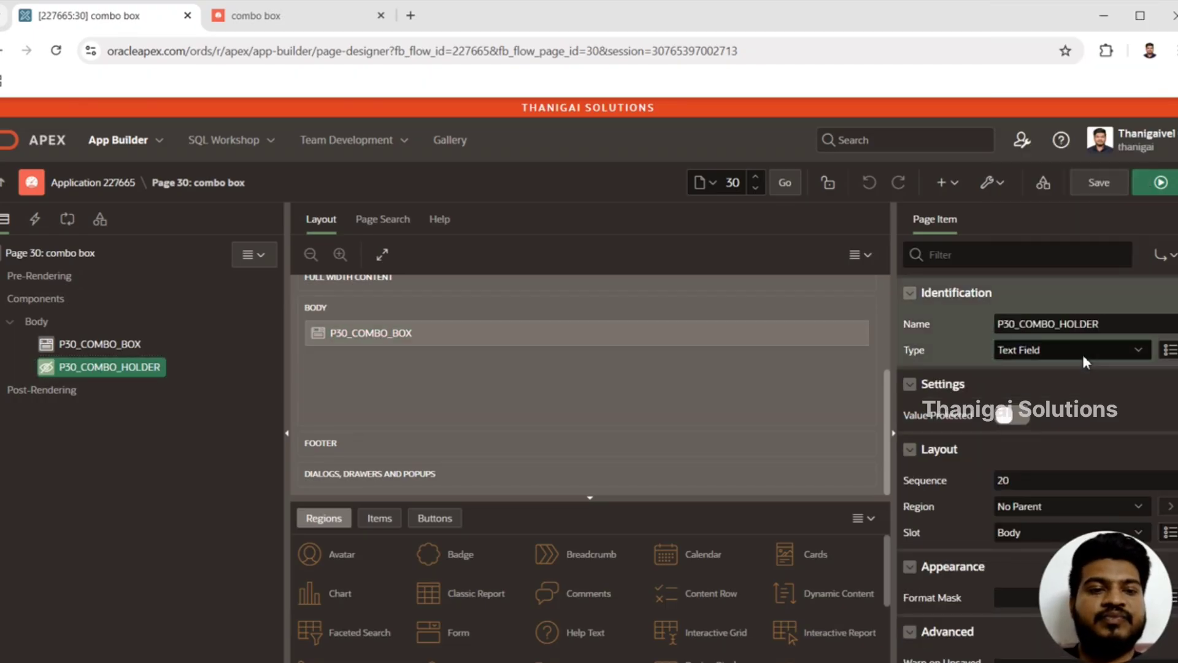
Step: Save and run page 30, discarding the old page entry, and choose Red in the Combo Box
left_click(1169, 189)
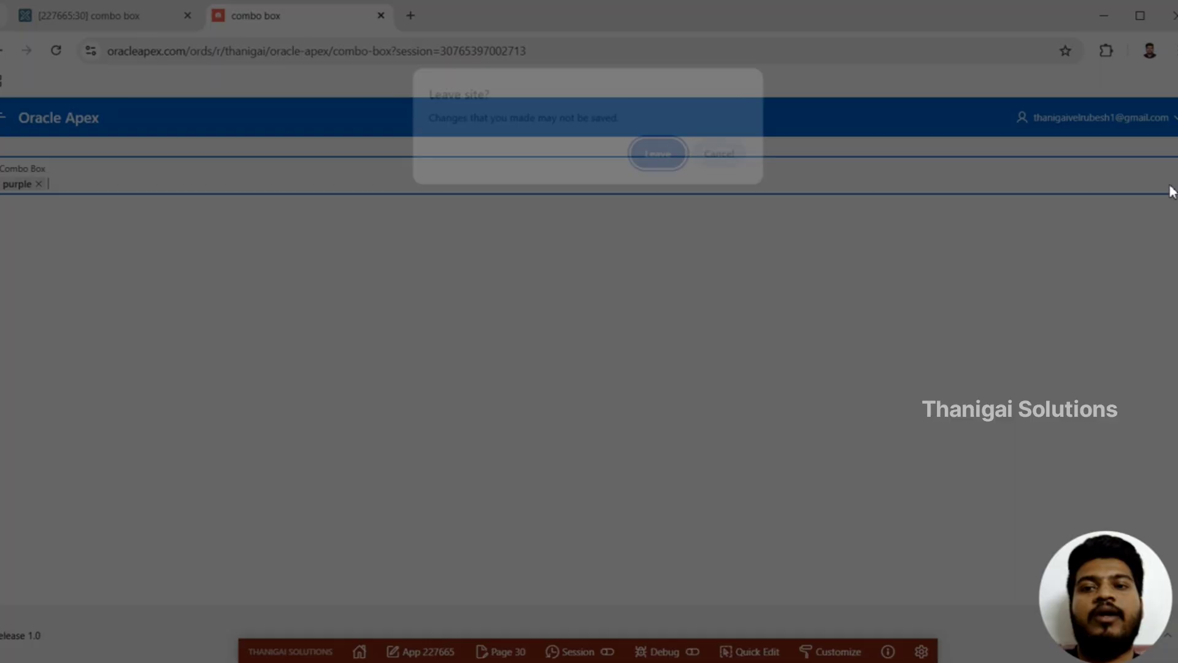
key("Return")
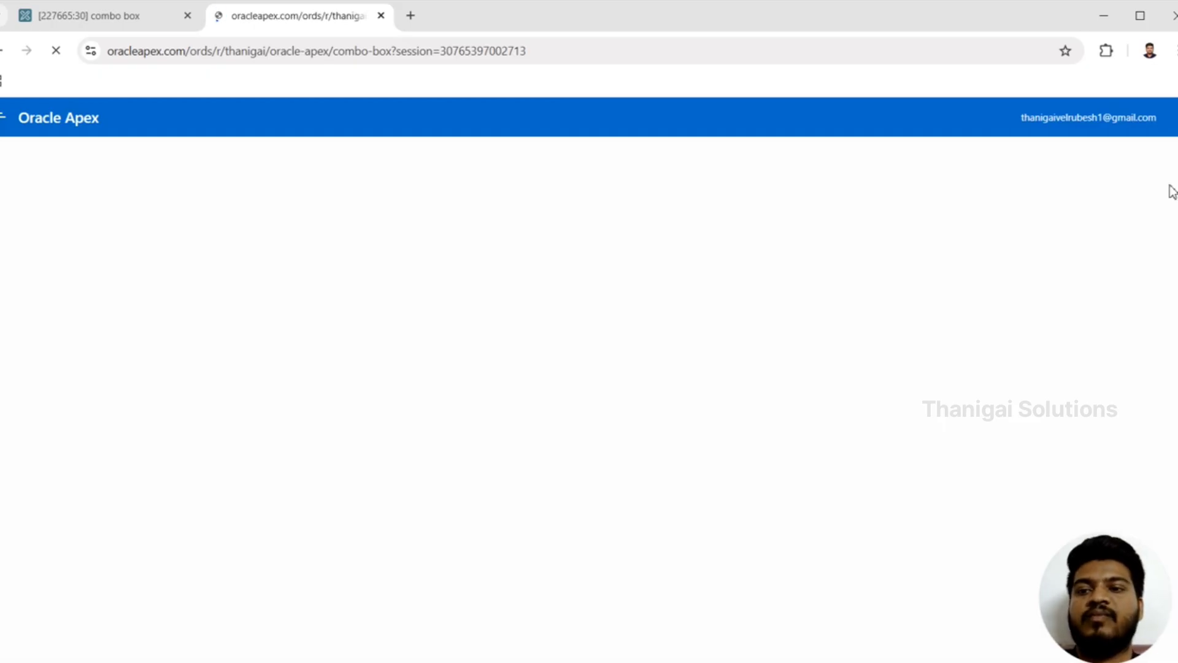
left_click(457, 165)
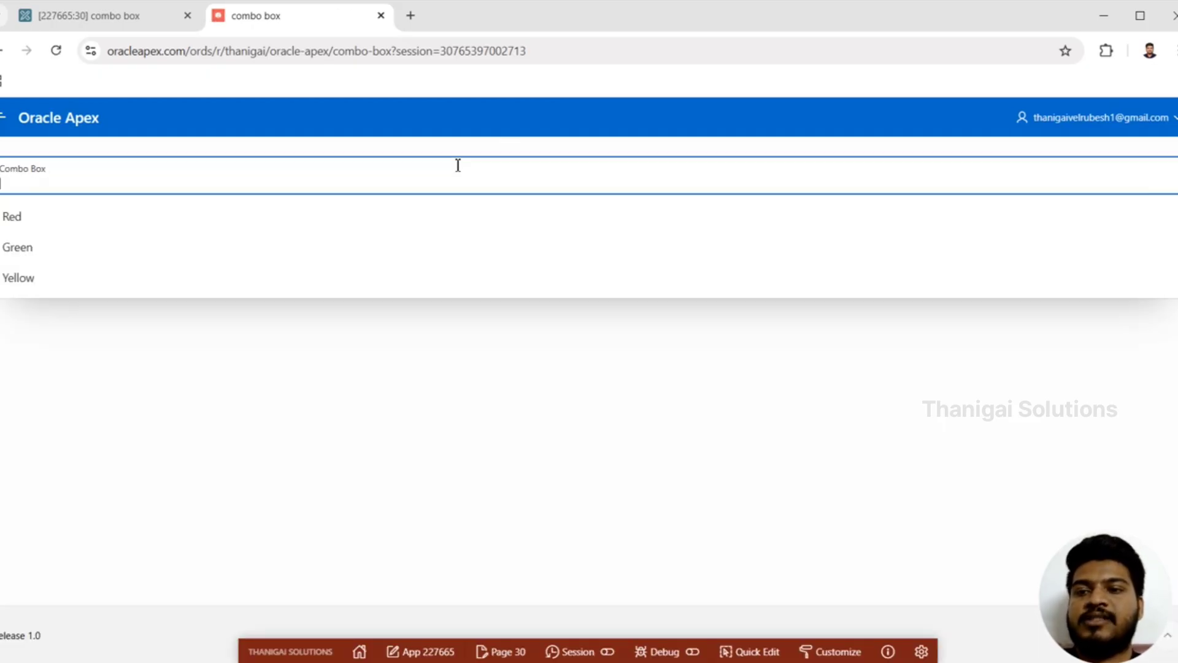
left_click(221, 232)
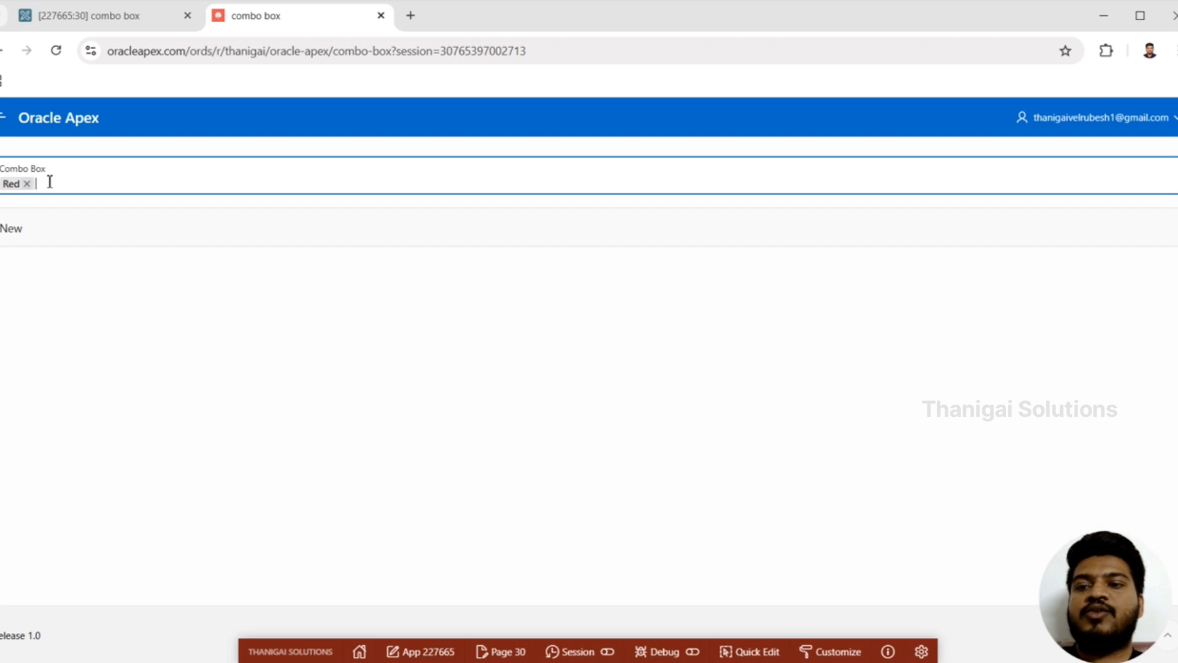
Step: Add purple as a manual entry alongside Red in the Combo Box to test the holder item
left_click(78, 177)
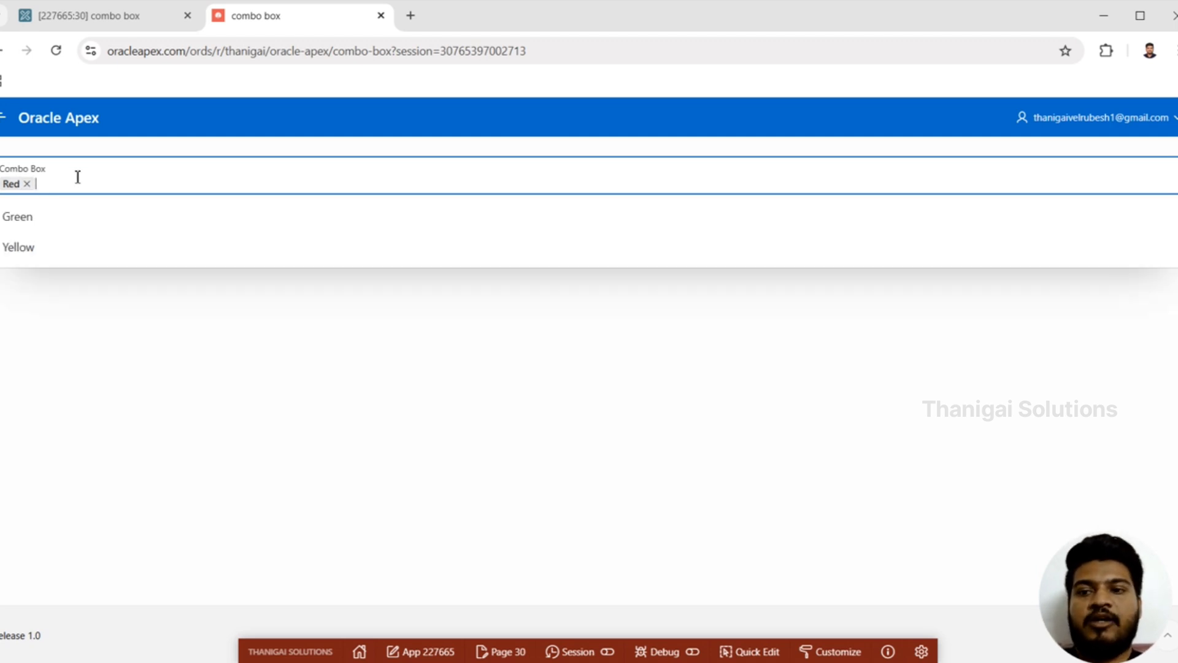
type("purple")
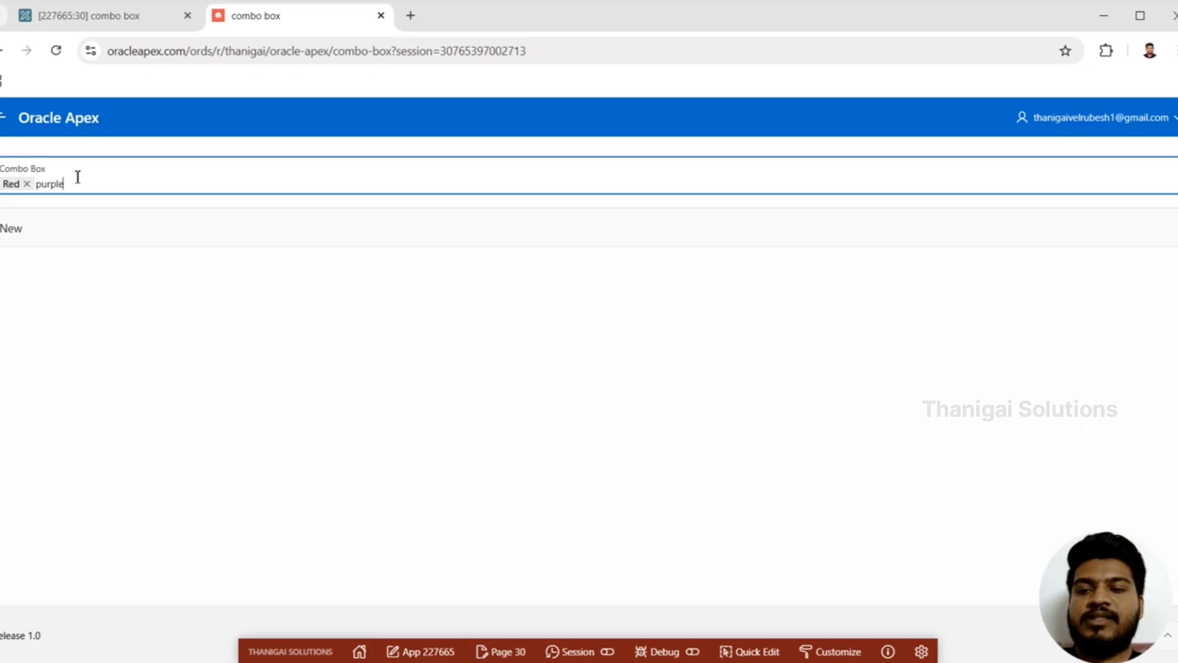
key("Return")
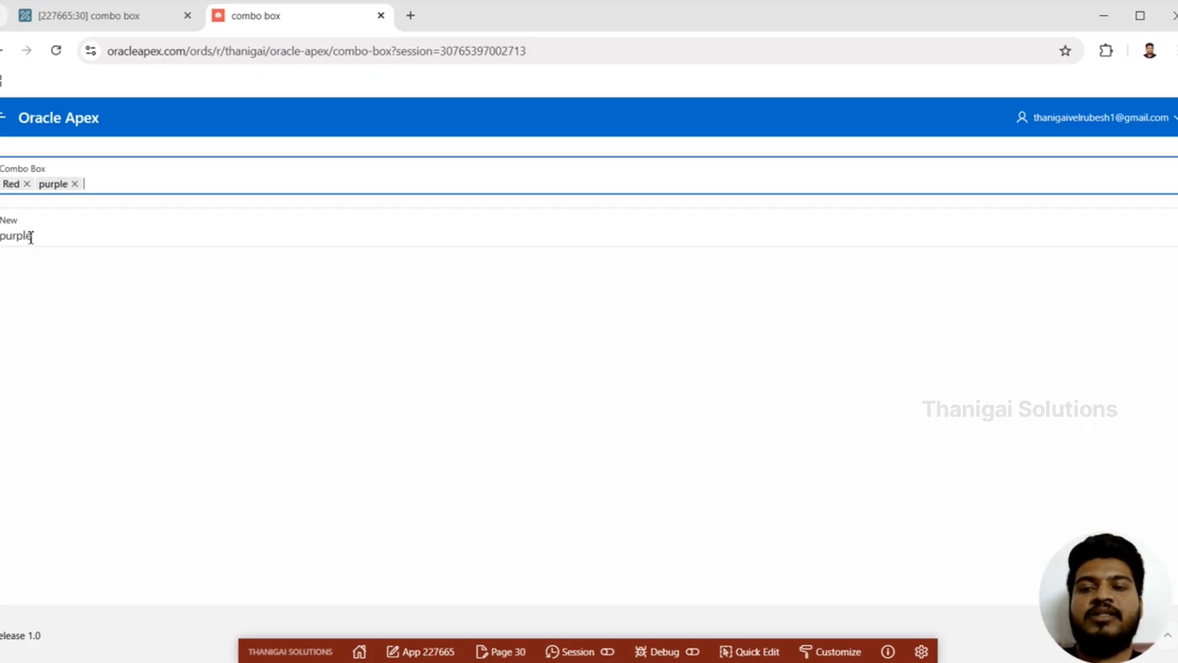
Step: Add blue as a manual entry in the Combo Box and check the value stored in the New field
left_click(126, 182)
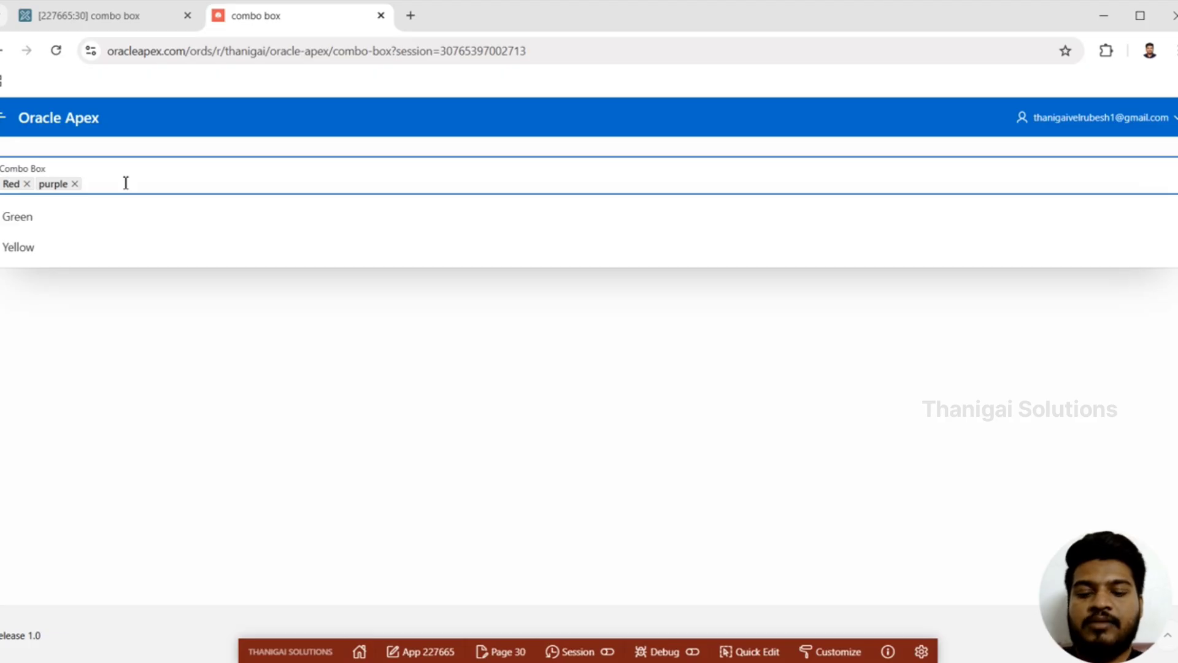
type("blue")
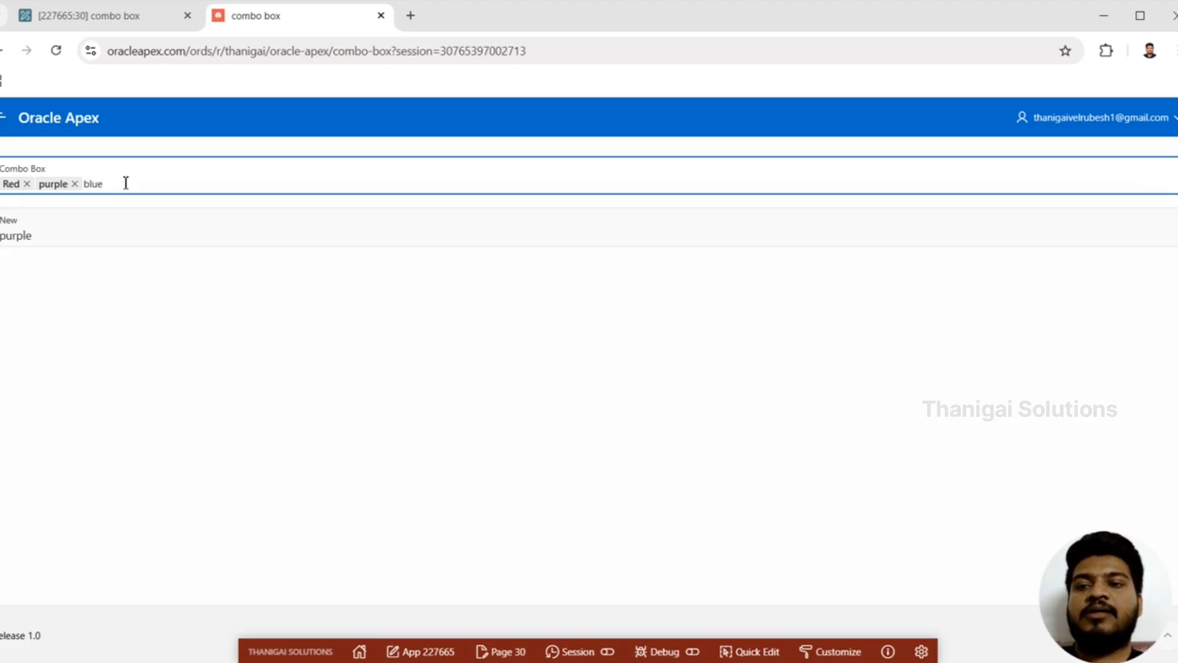
key("Return")
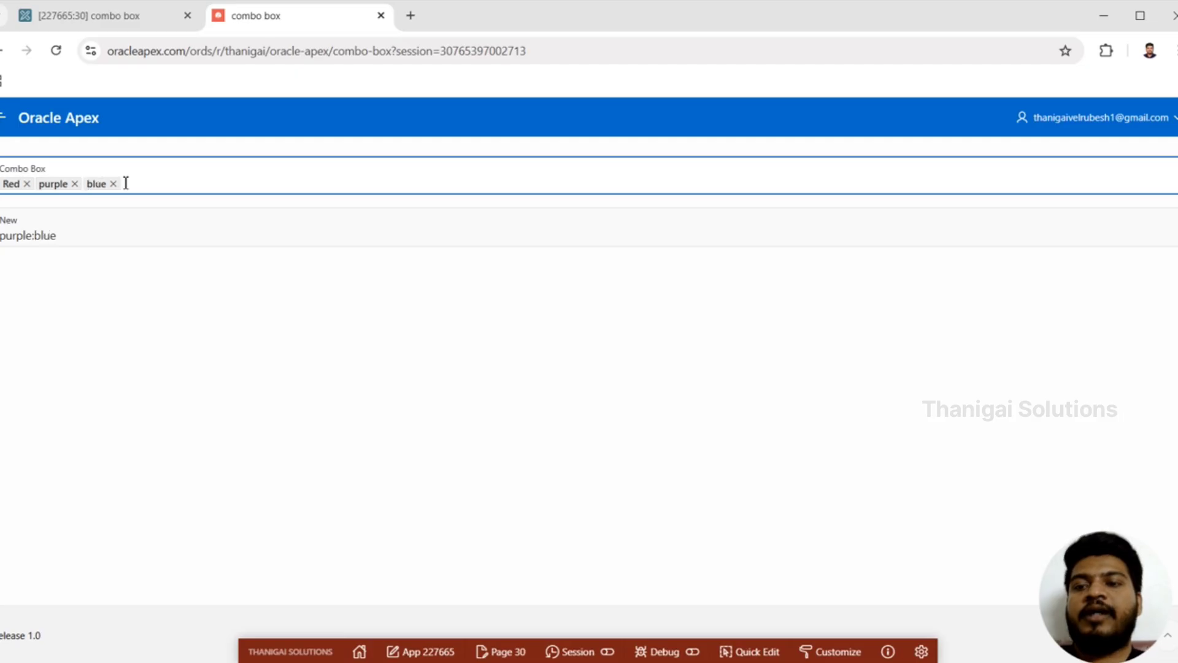
double_click(82, 240)
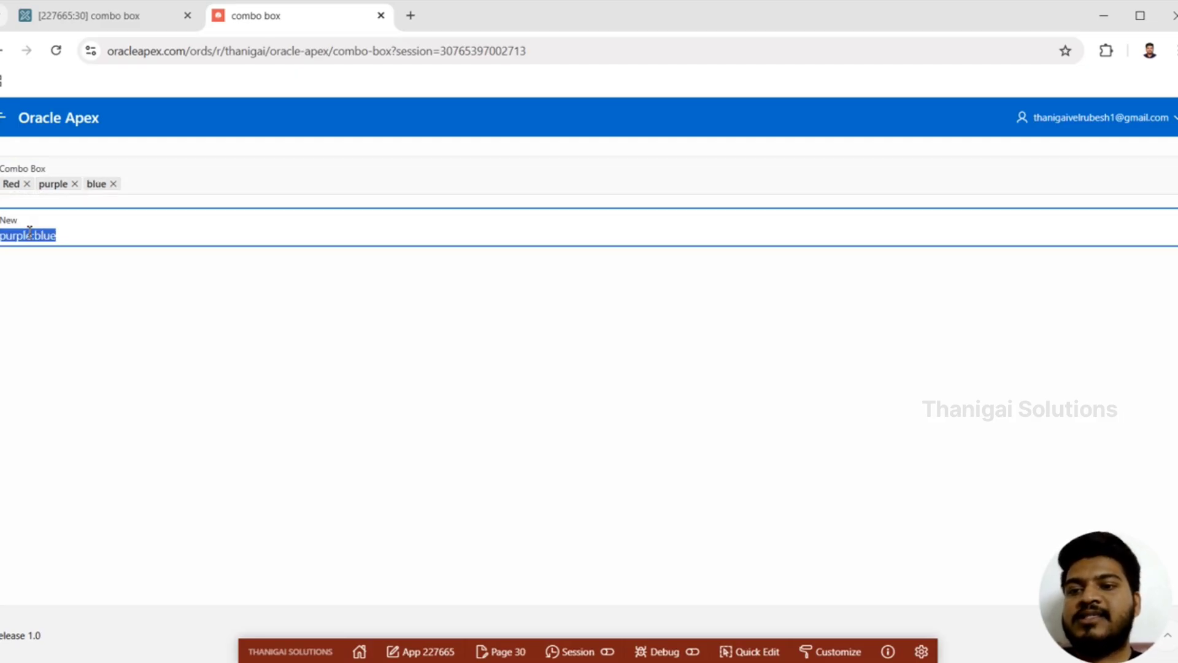
double_click(35, 236)
left_click(108, 235)
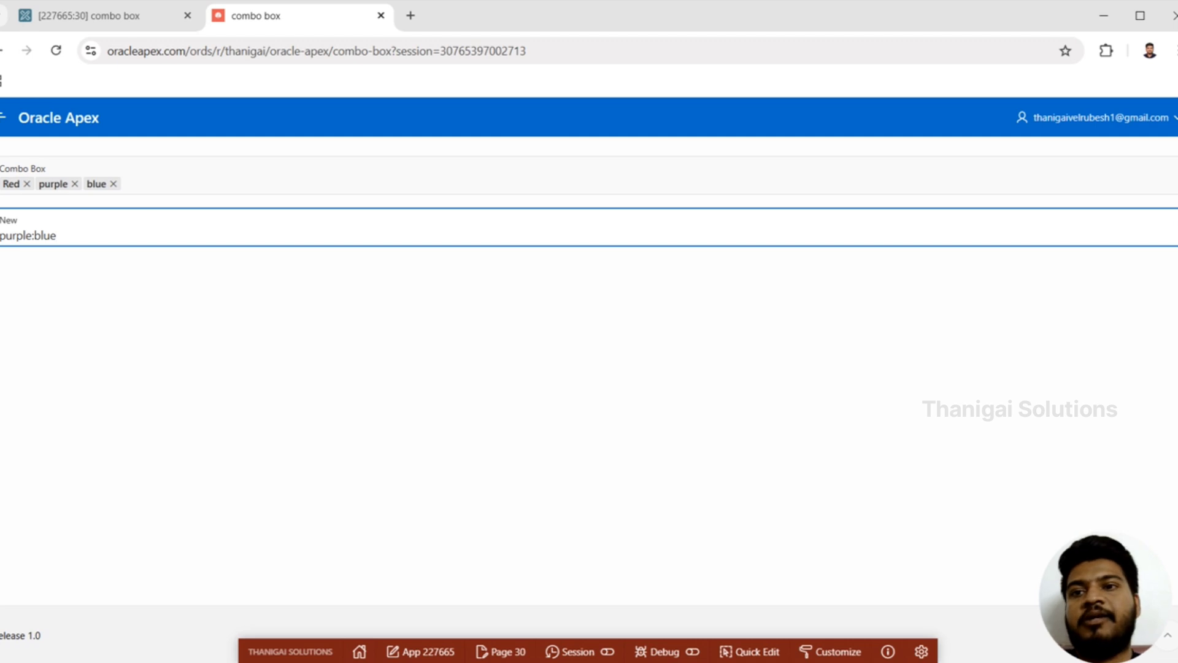
Step: Return to the page designer and examine the Multiple Values and List of Values properties of P30_COMBO_BOX
left_click(104, 15)
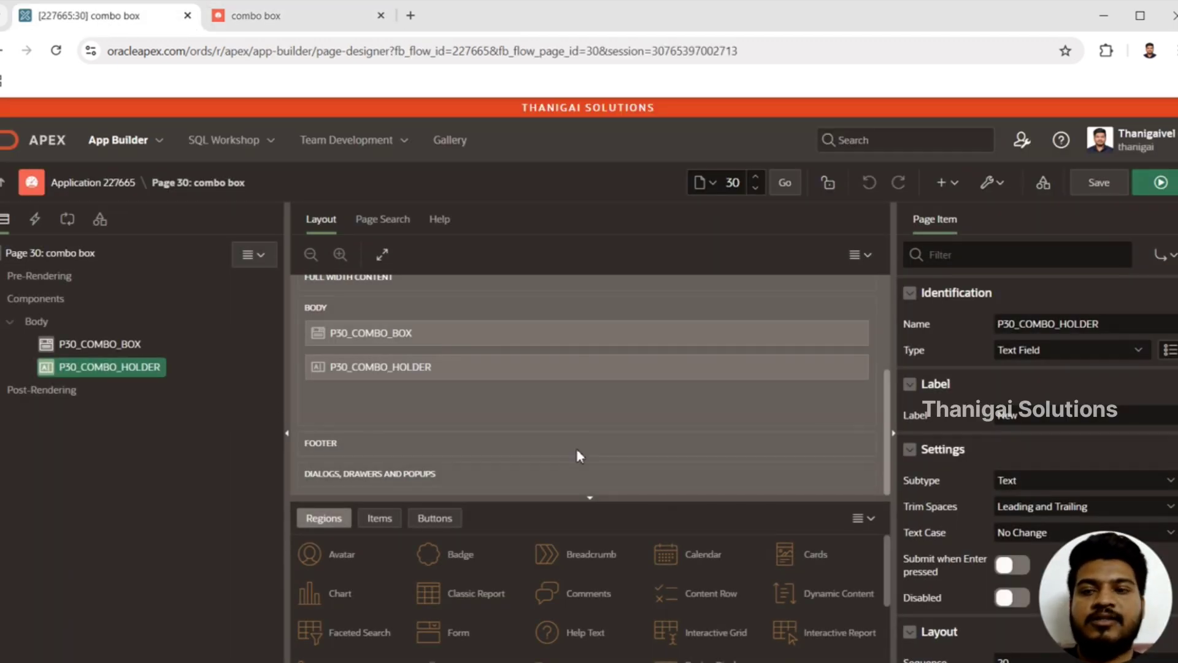
left_click(124, 344)
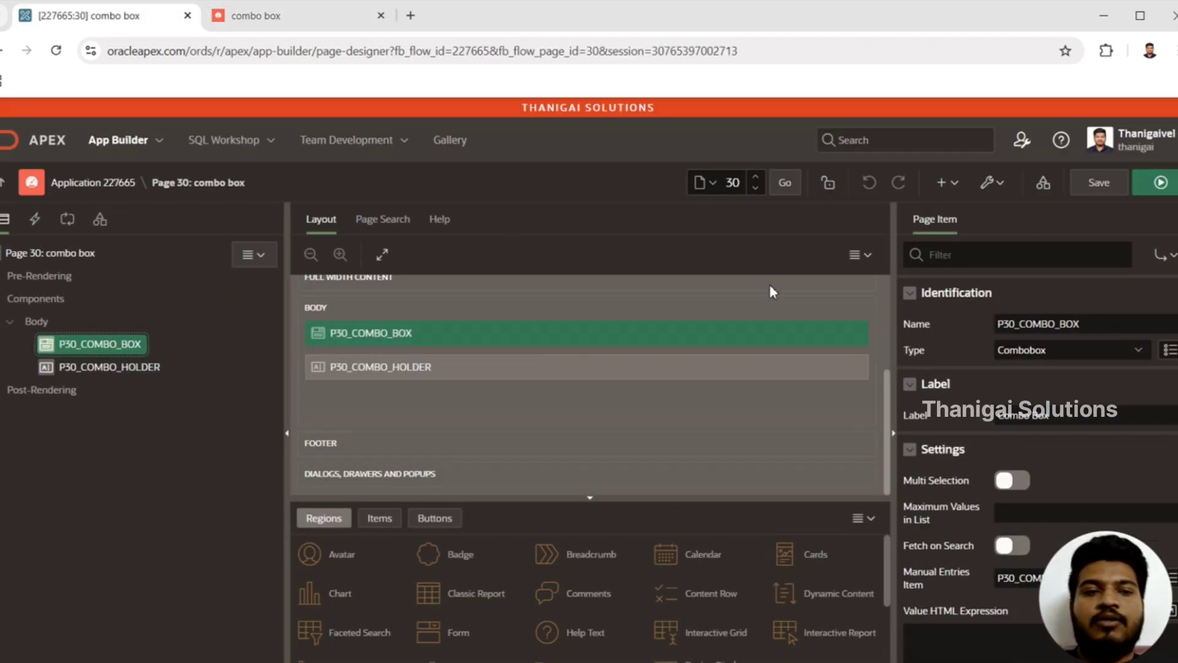
scroll(910, 293, "down", 5)
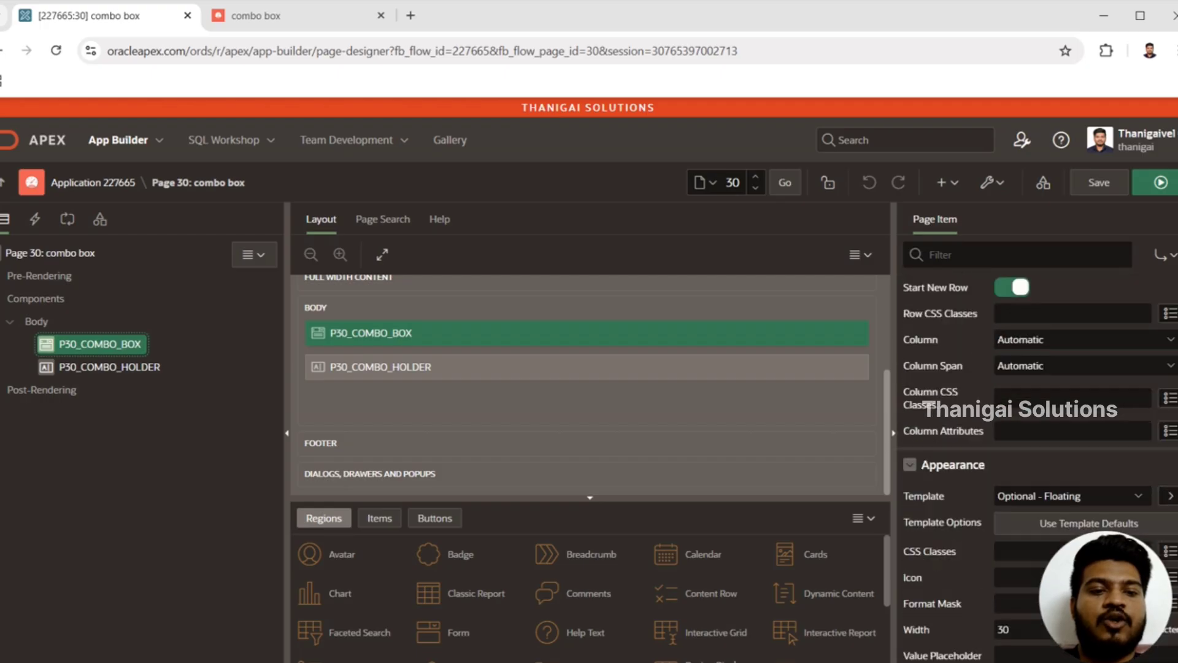
scroll(1037, 467, "down", 3)
scroll(1037, 466, "up", 3)
scroll(1037, 466, "down", 6)
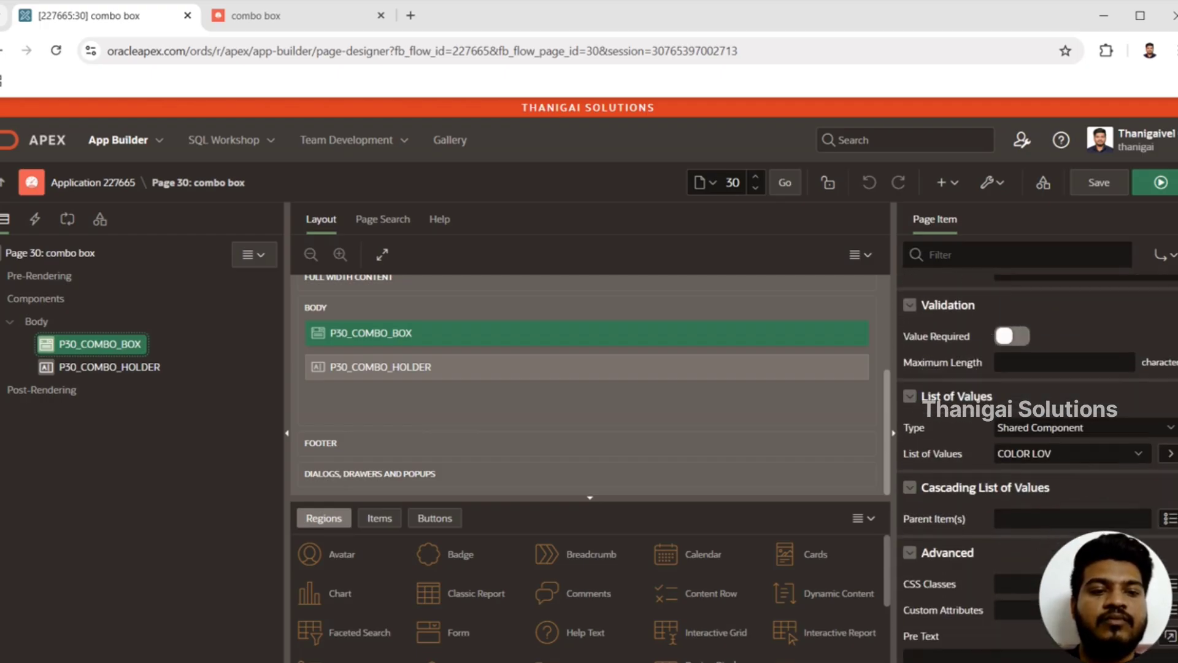
scroll(1038, 466, "down", 3)
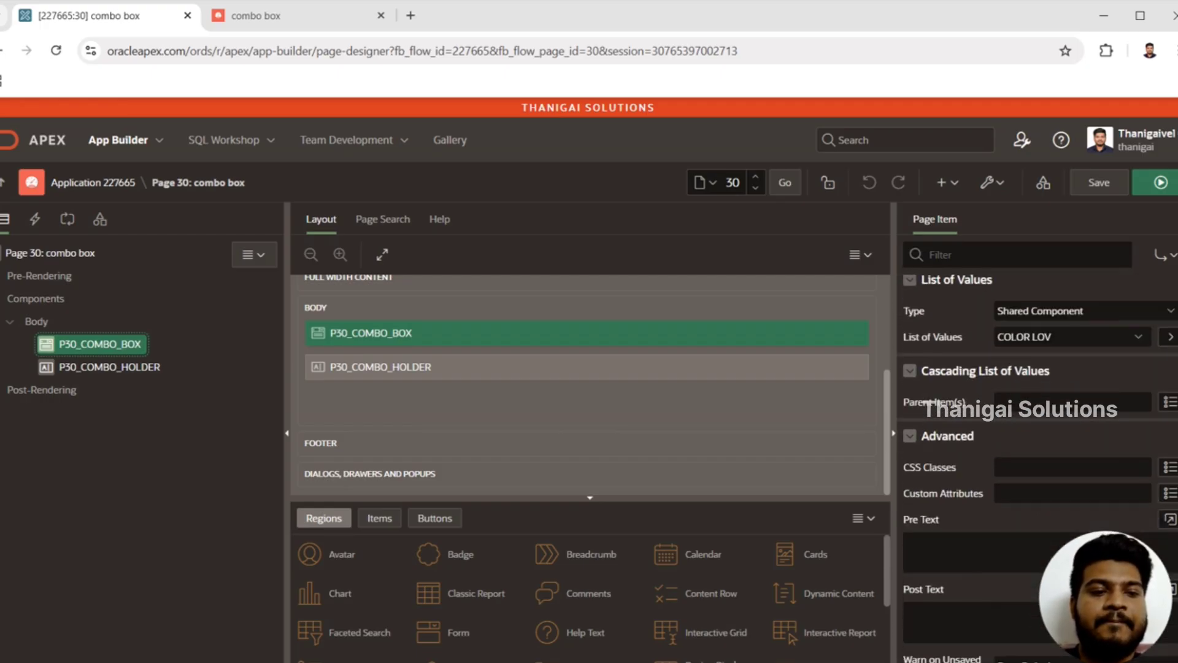
scroll(1037, 466, "up", 10)
scroll(950, 354, "down", 1)
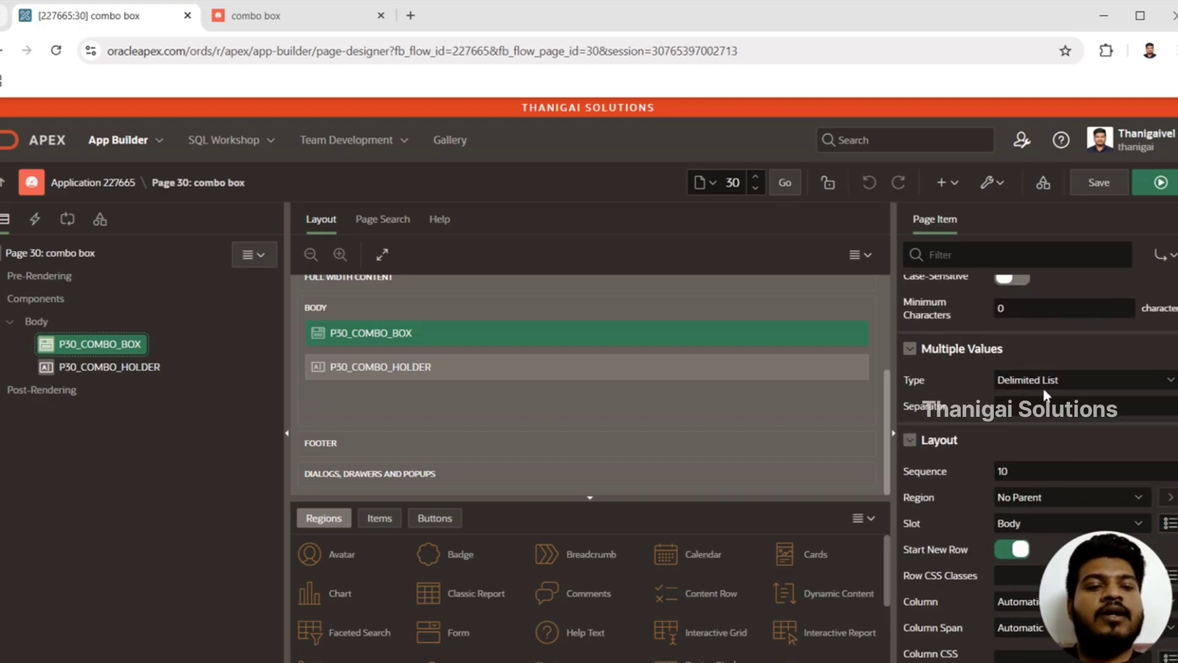
Step: Go back to the running page and examine how the New field stores the manual entries
left_click(315, 19)
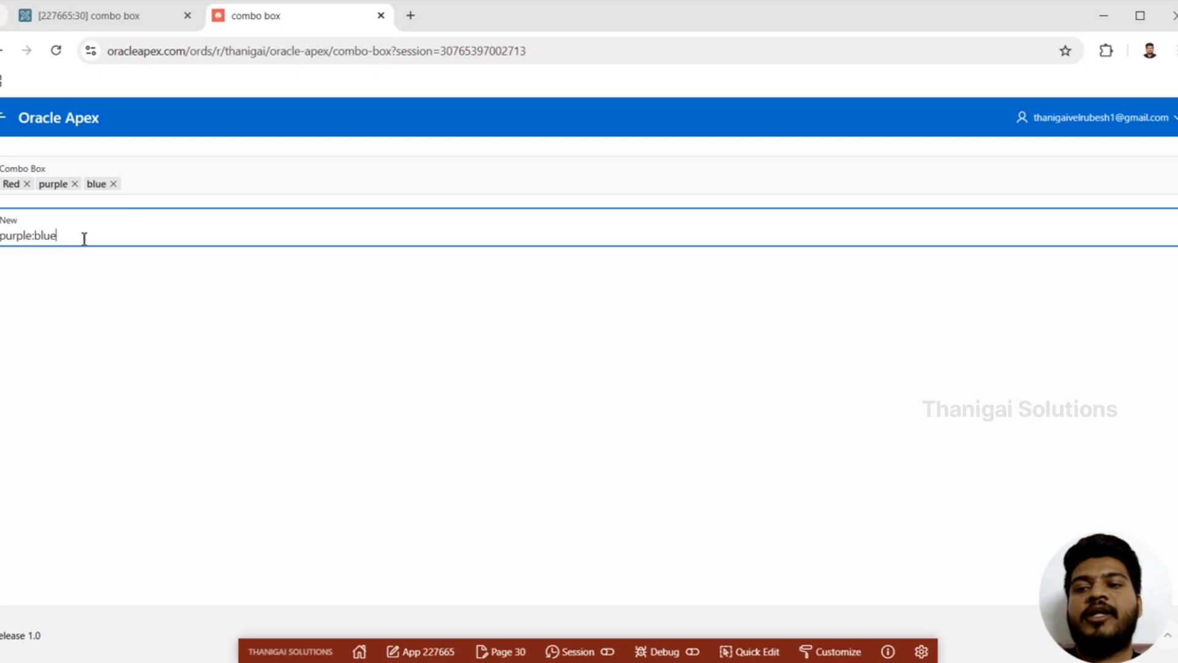
left_click_drag(84, 240, 0, 239)
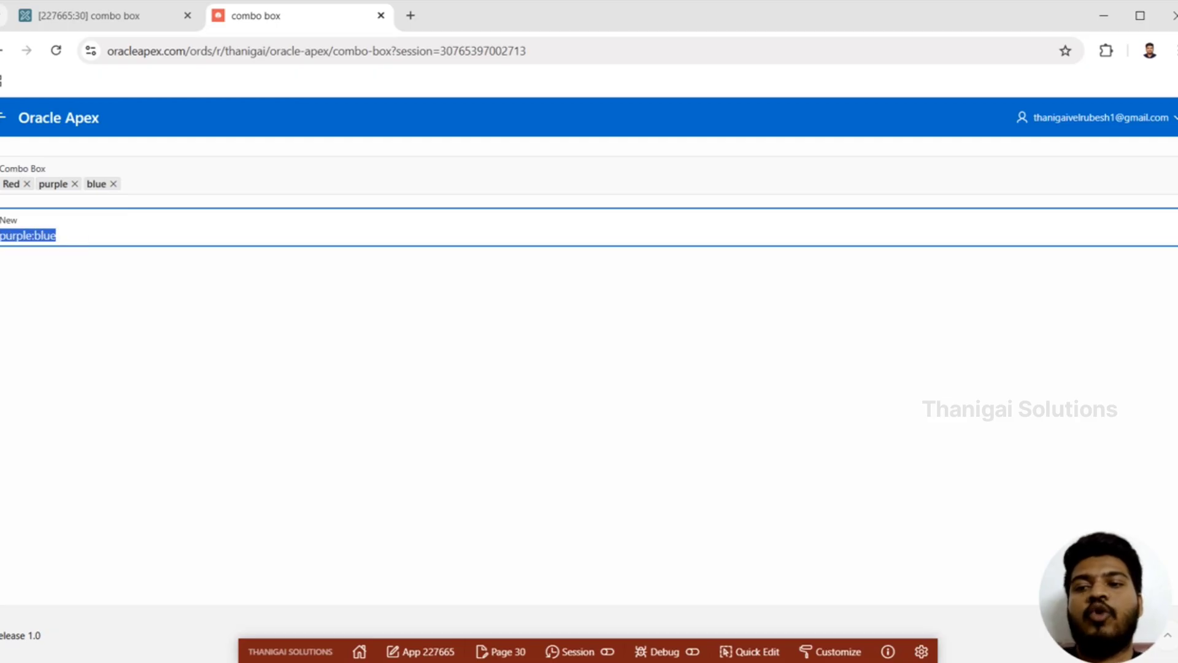
left_click(155, 232)
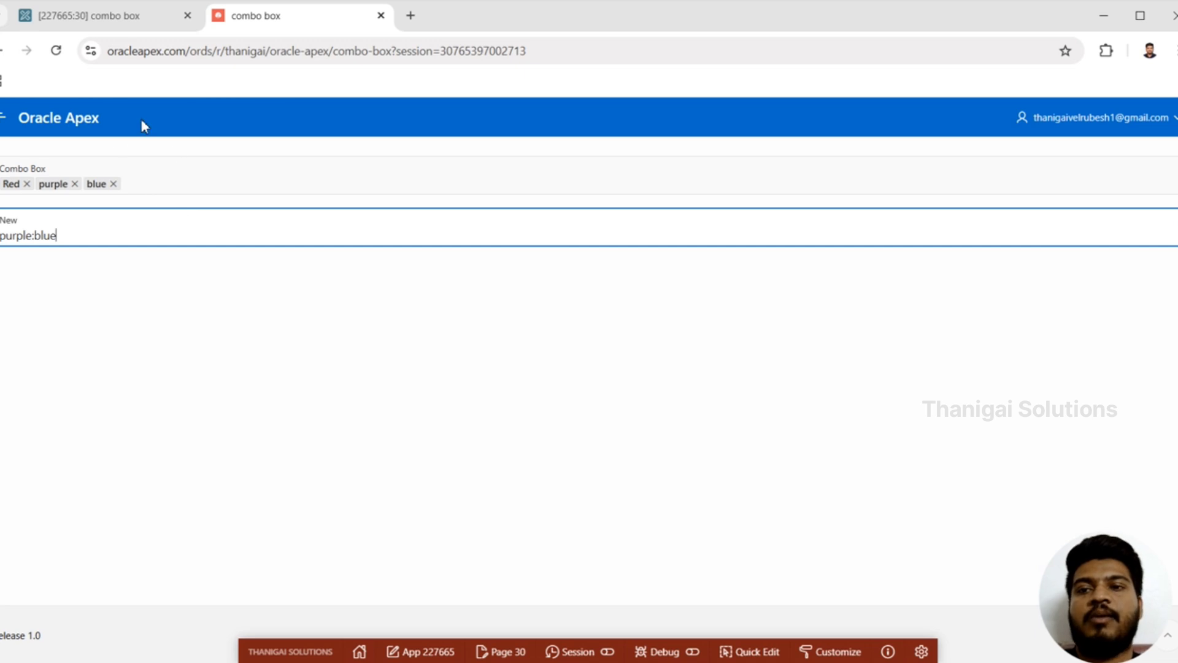
Step: Change P30_COMBO_HOLDER to Hidden with Value Protected off in the page designer, and save and run page 30, discarding the old entries
left_click(157, 14)
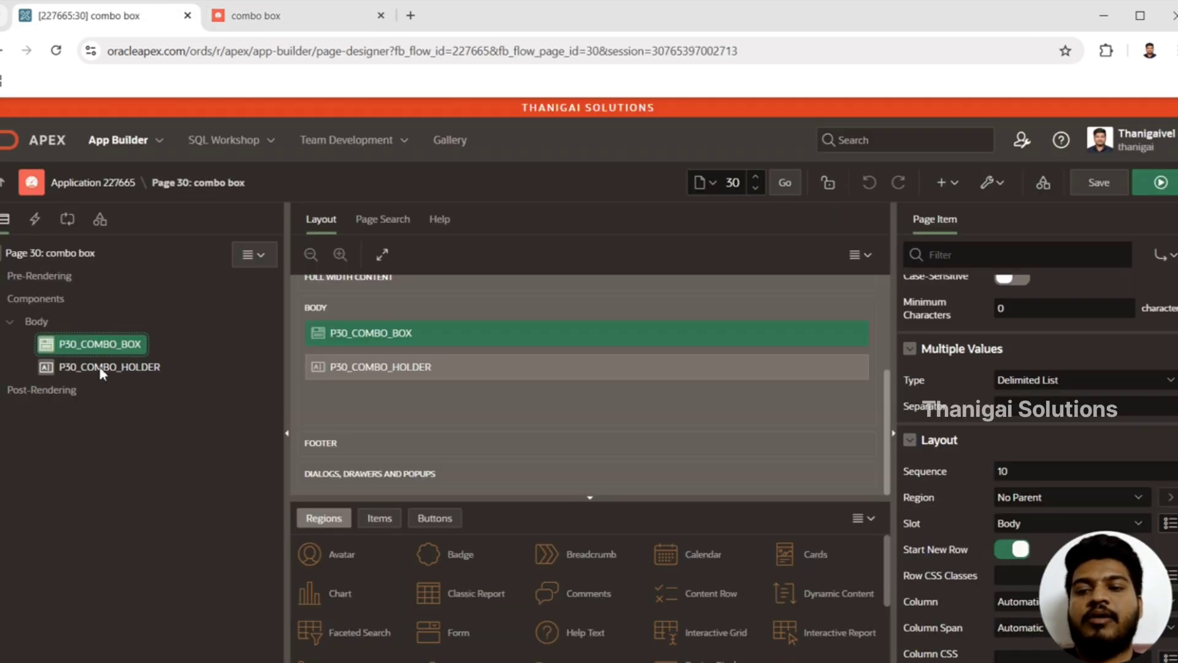
left_click(97, 367)
left_click(1019, 350)
key("h")
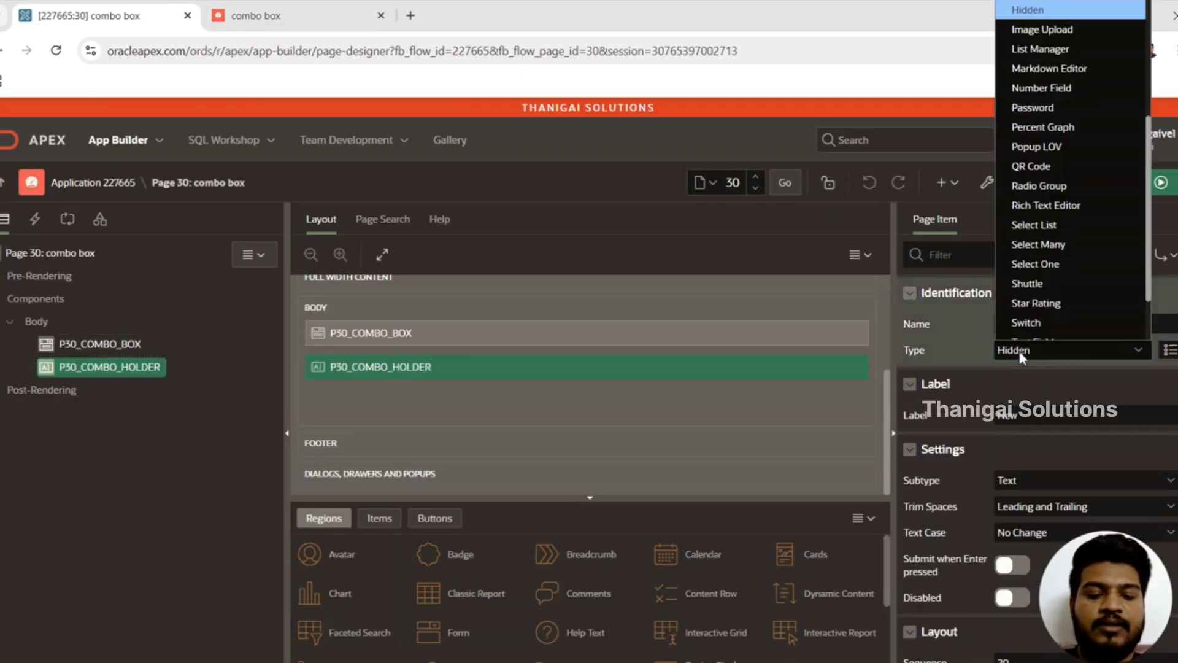
key("Return")
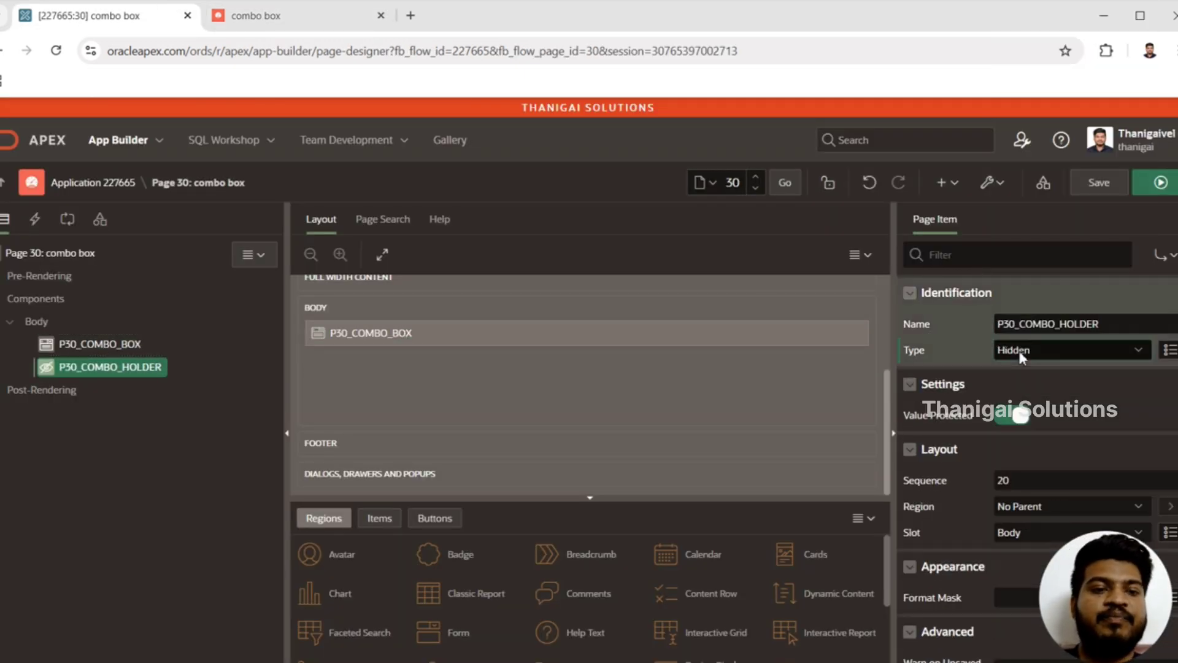
left_click(1022, 420)
left_click(1160, 183)
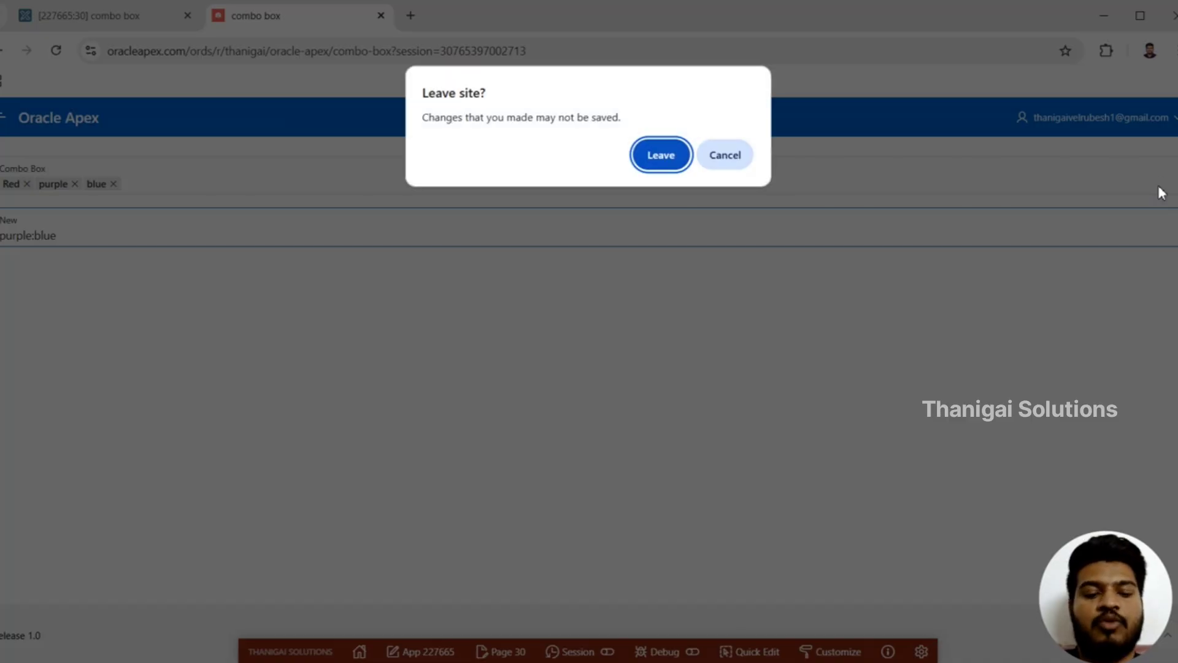
key("Return")
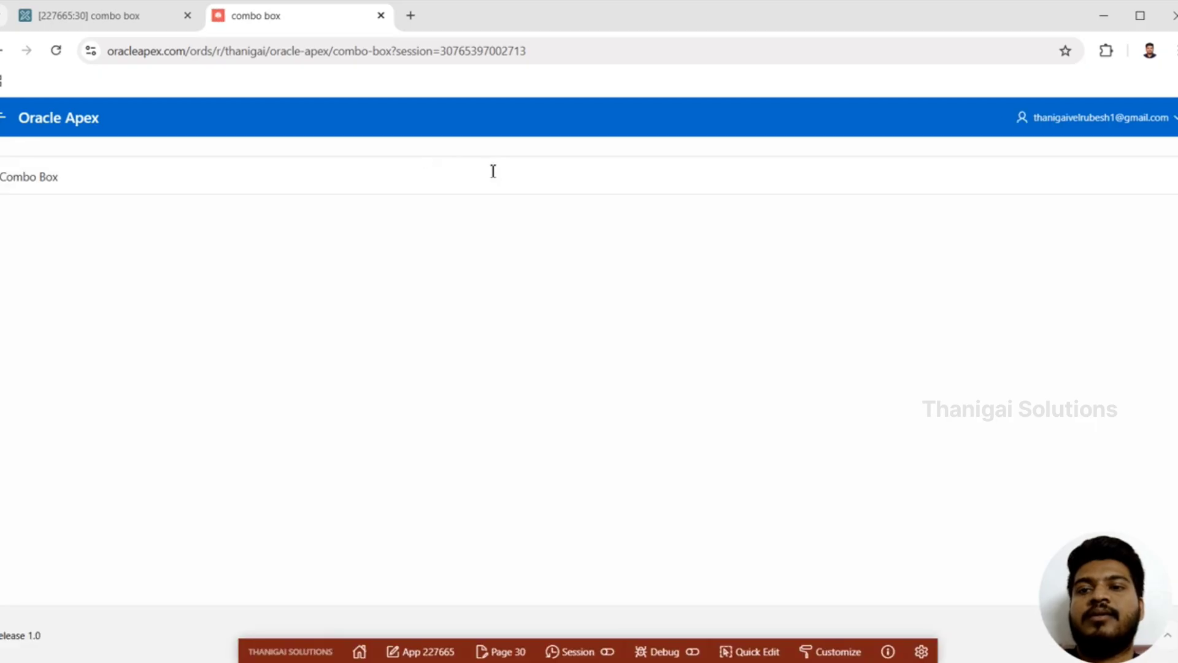
Step: Return to the page designer and review the P30_COMBO_BOX settings, including Maximum Values in List and Manual Entries Item
left_click(163, 15)
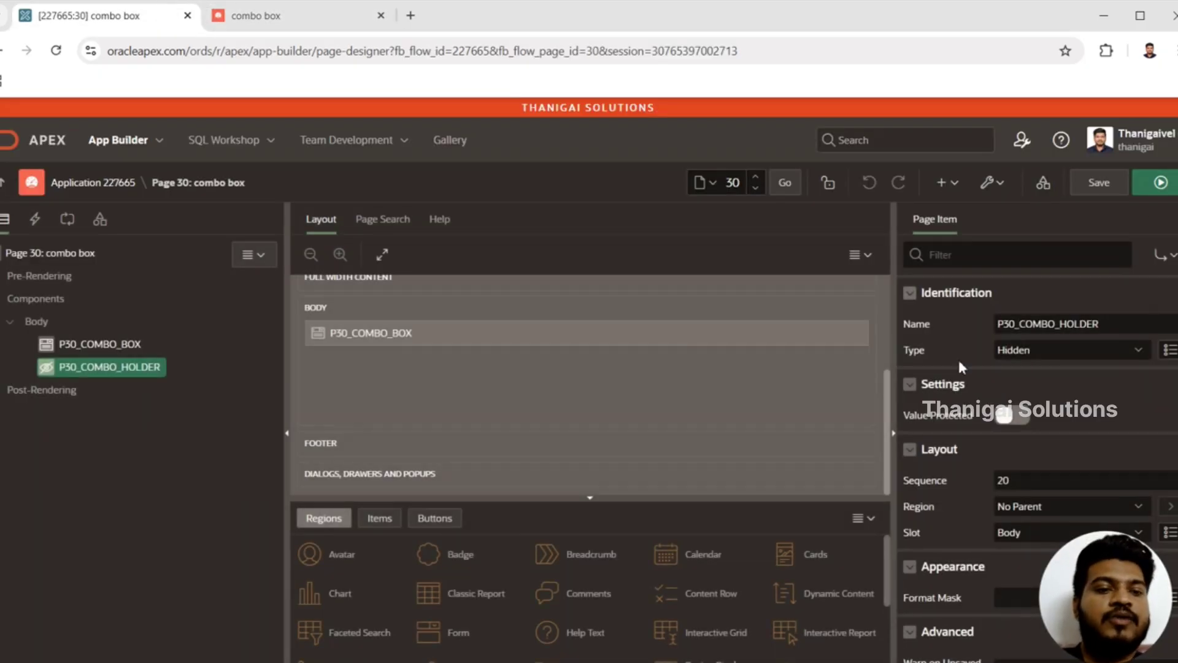
left_click(136, 362)
left_click(125, 345)
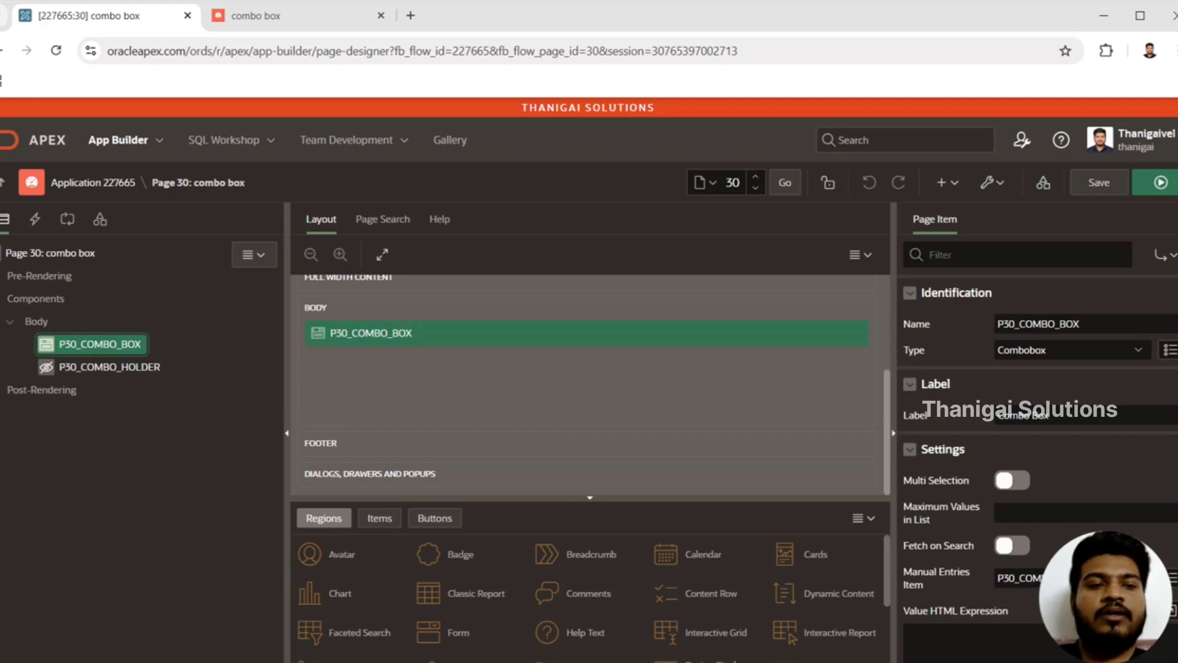
scroll(1117, 420, "down", 3)
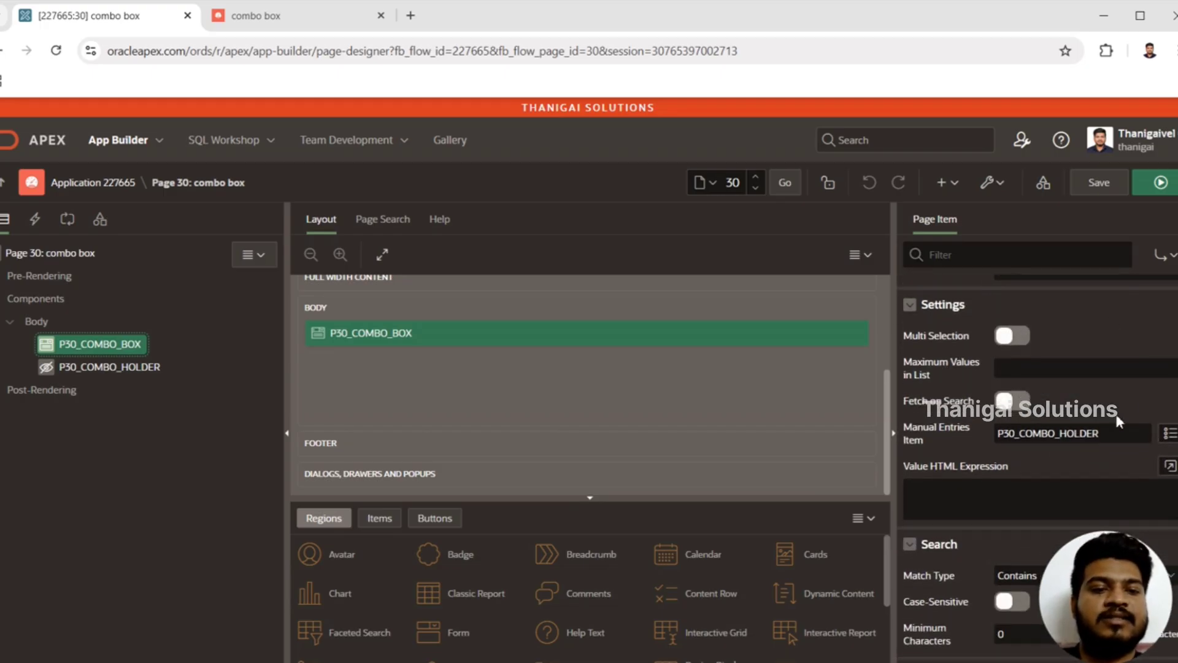
left_click(1040, 372)
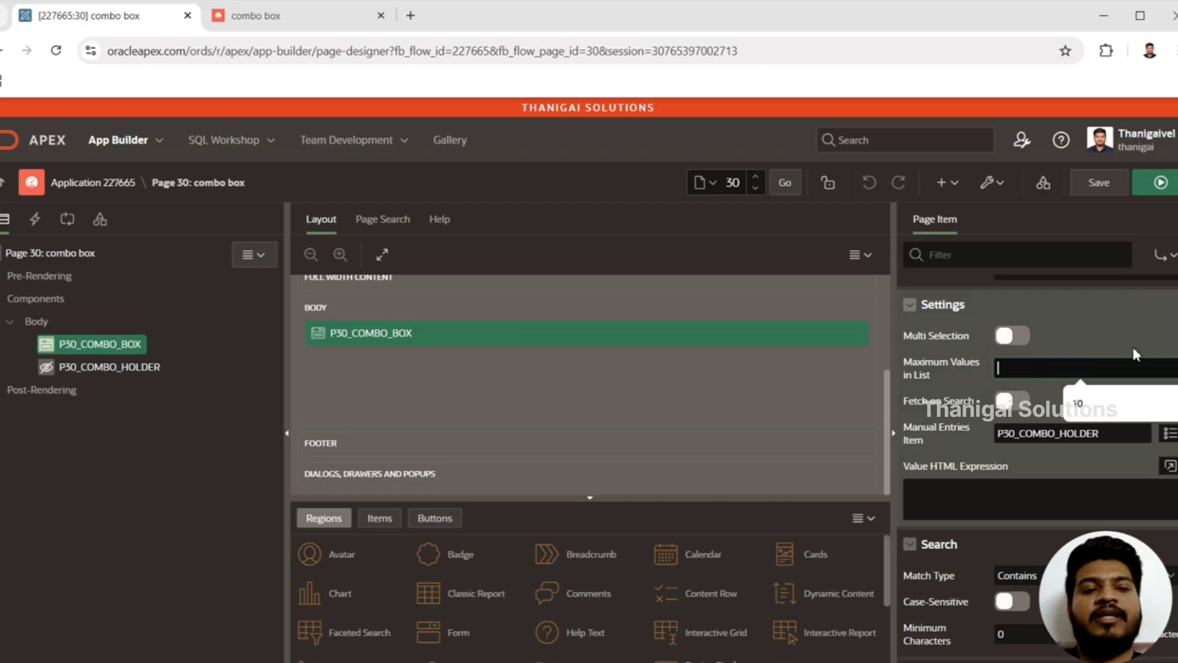
scroll(1133, 347, "down", 1)
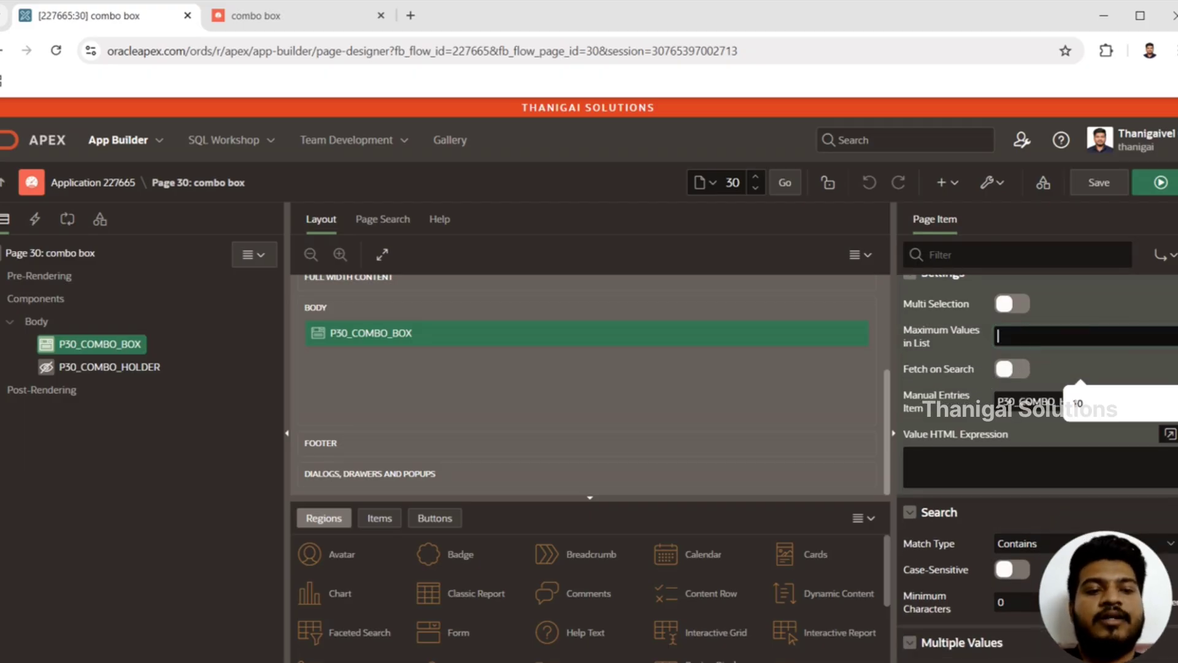
scroll(1068, 385, "down", 1)
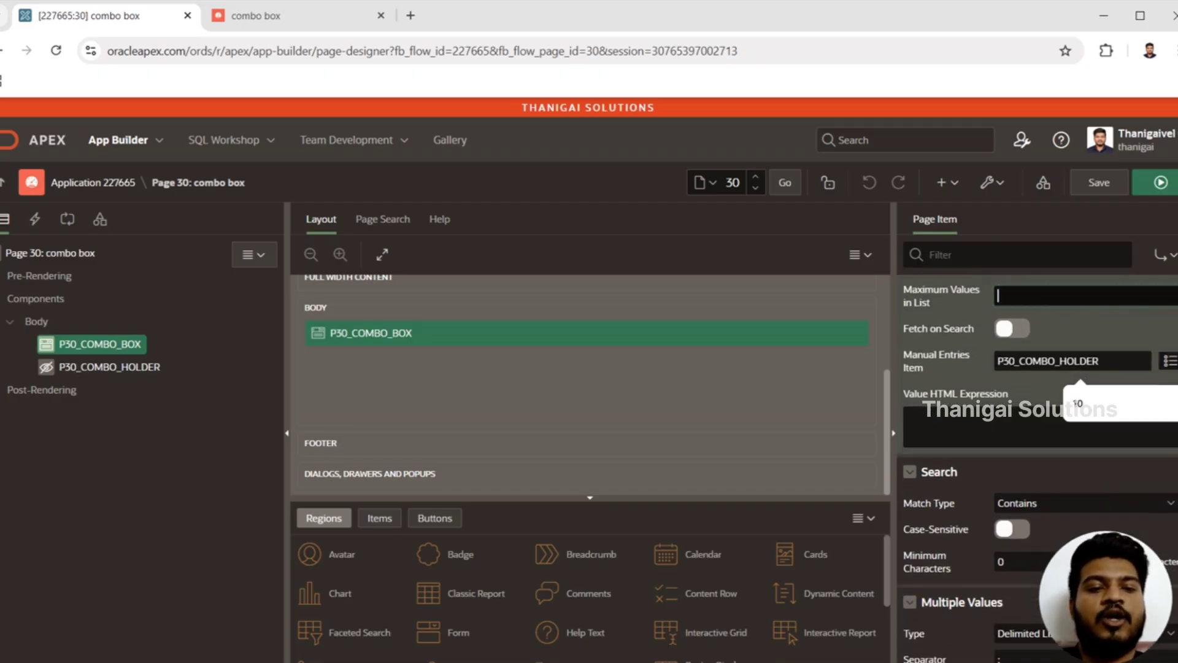
left_click(1108, 357)
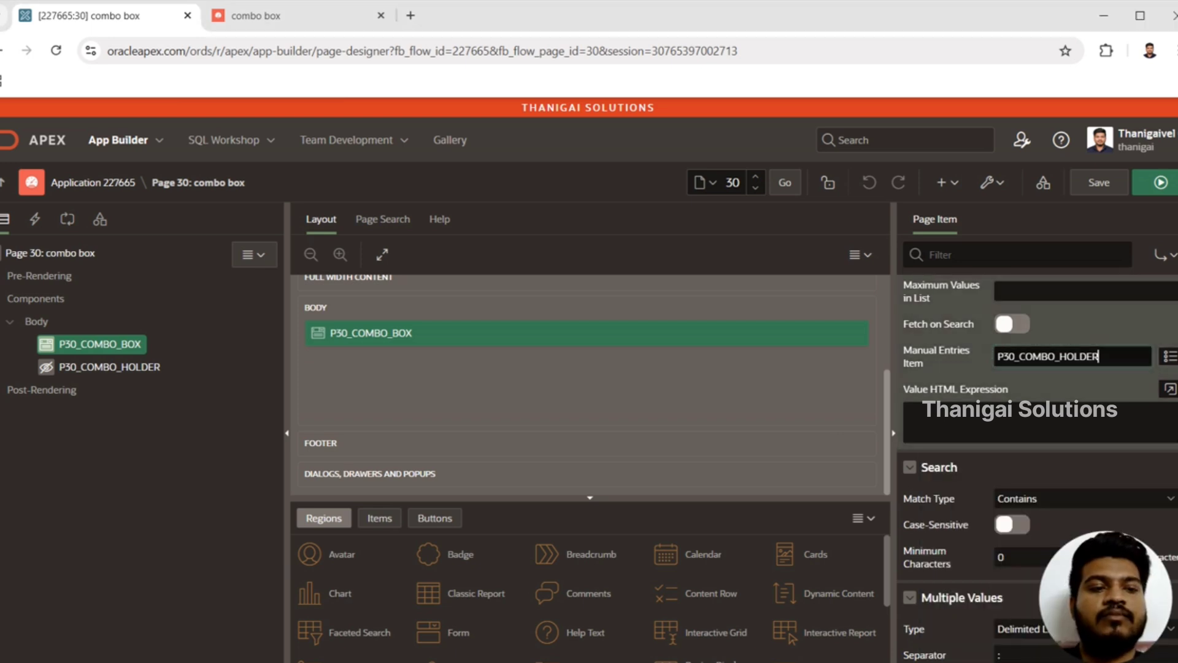
scroll(1037, 467, "up", 2)
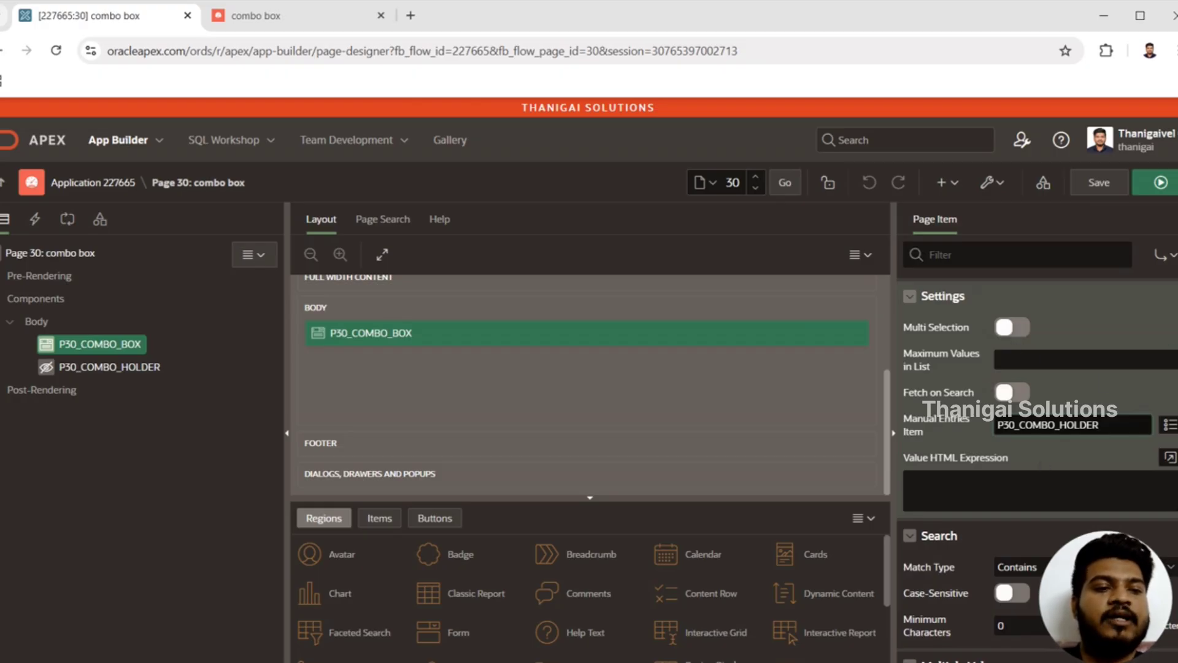
Step: Review the Search properties of P30_COMBO_BOX, including the Match Type options and Minimum Characters
scroll(1068, 335, "down", 3)
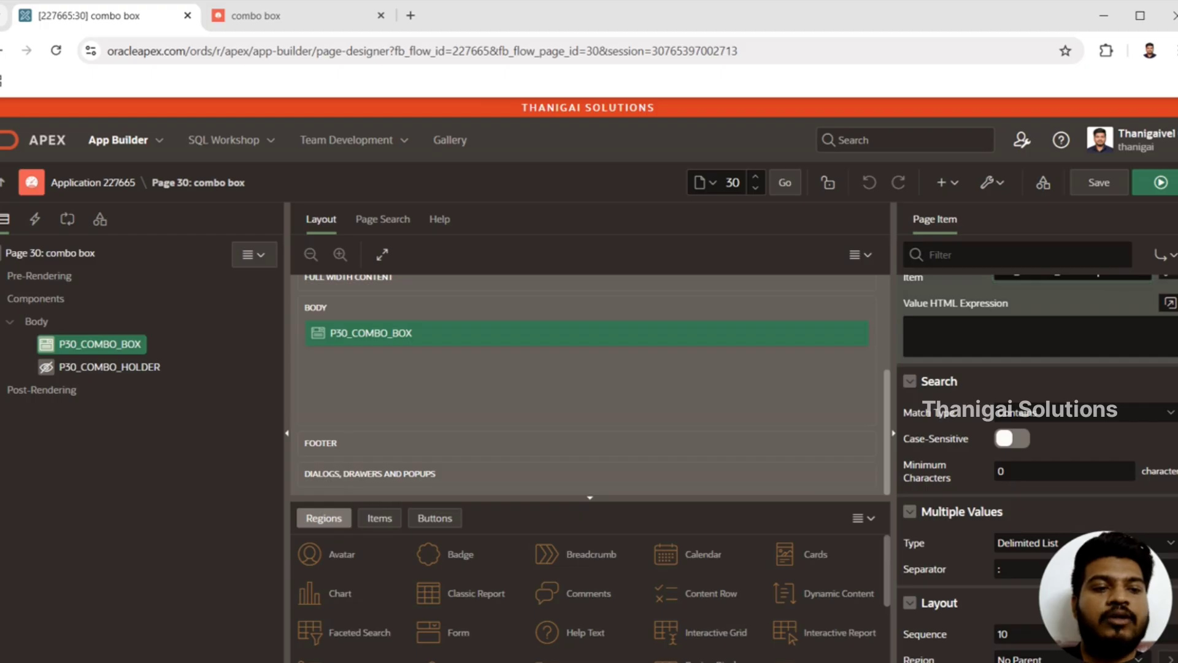
scroll(1037, 430, "down", 1)
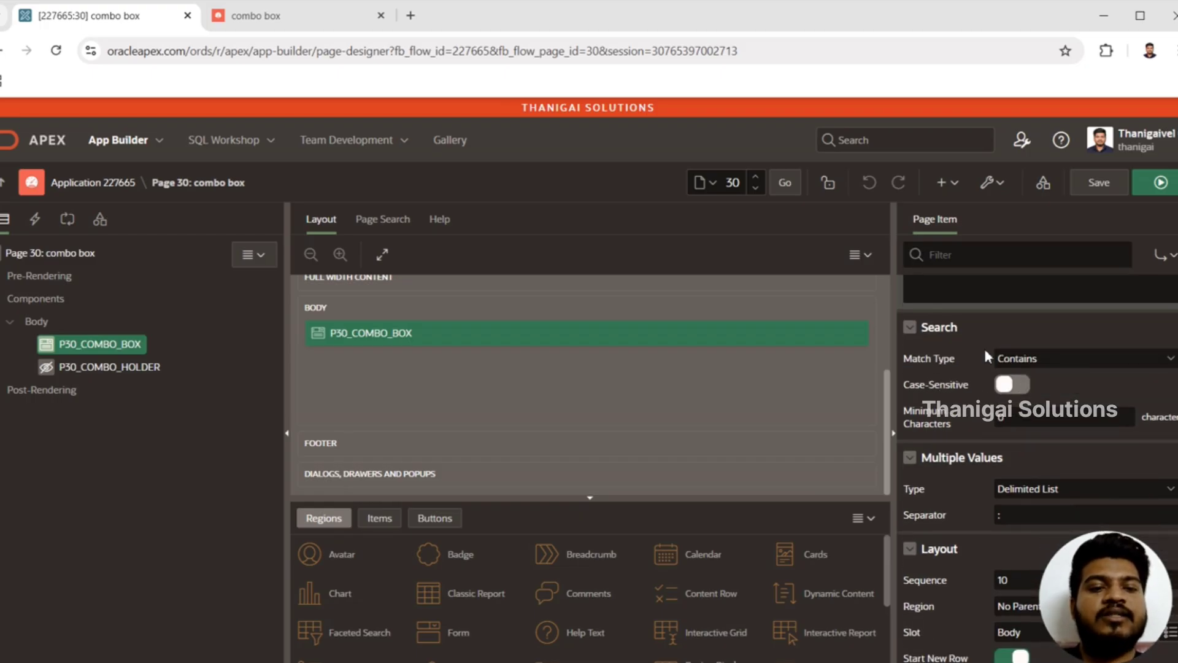
left_click(1021, 359)
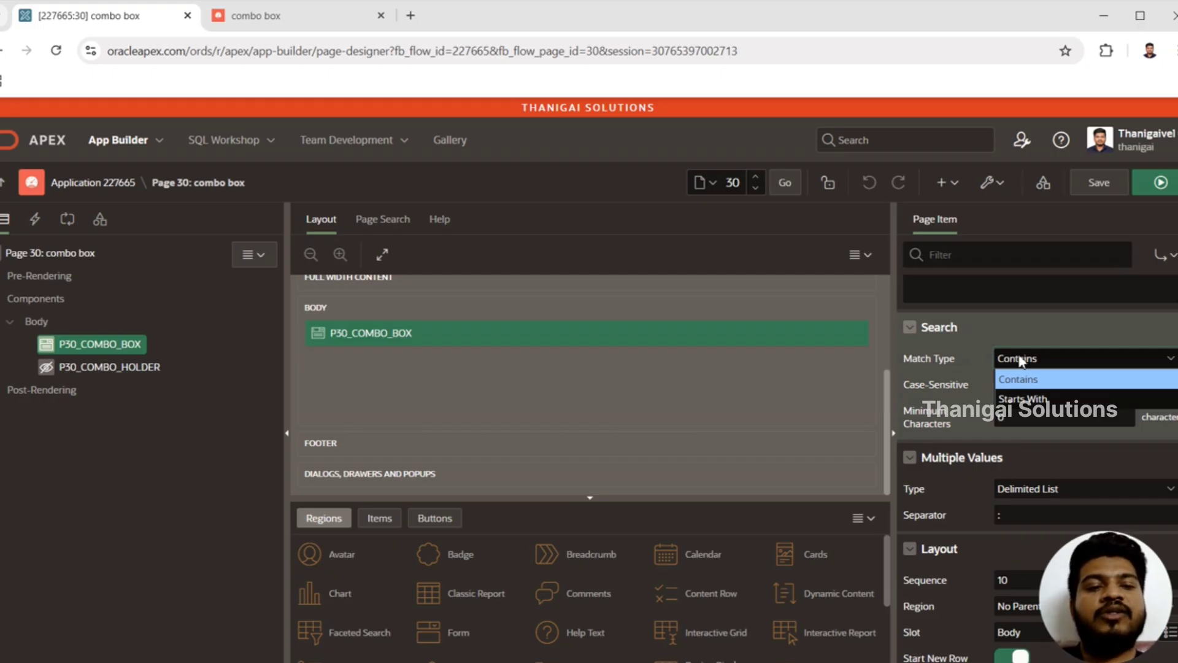
left_click(1018, 366)
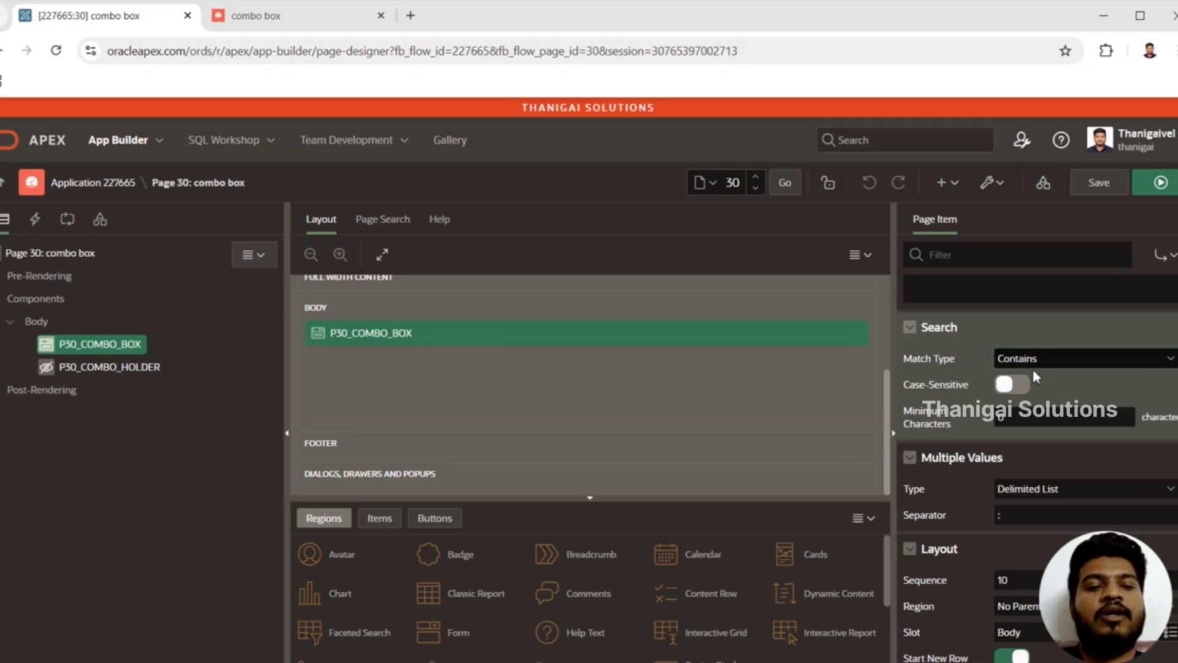
left_click(1066, 415)
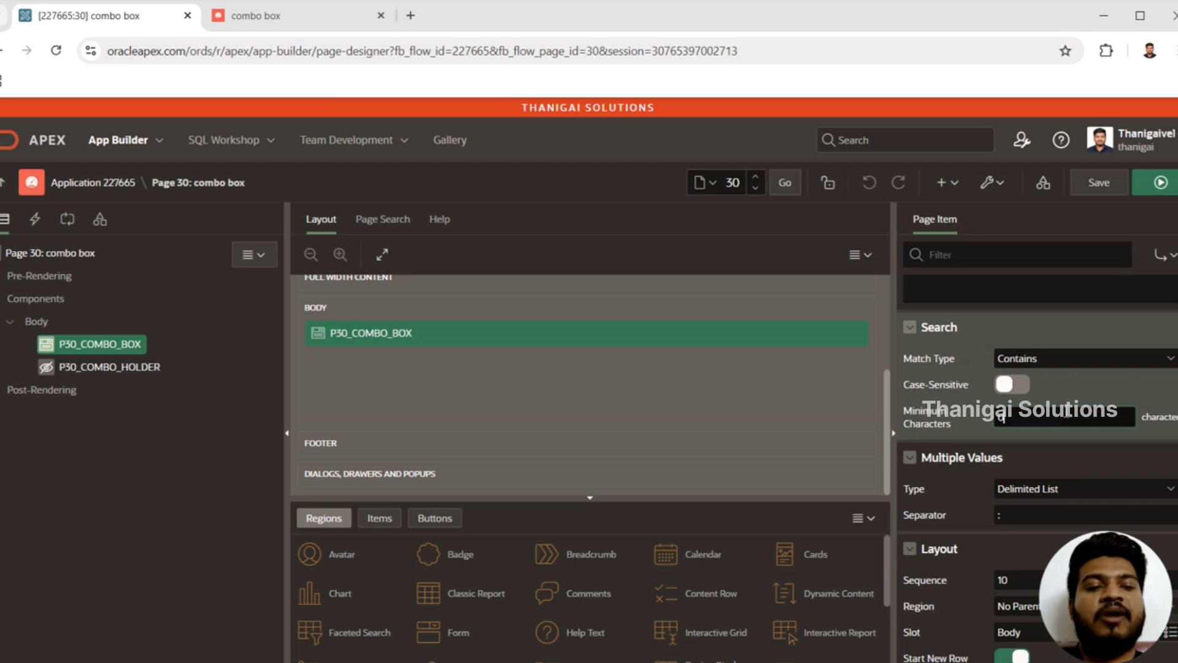
Step: Review the Multiple Values properties of P30_COMBO_BOX, including the Type options and the Separator
scroll(1066, 411, "down", 1)
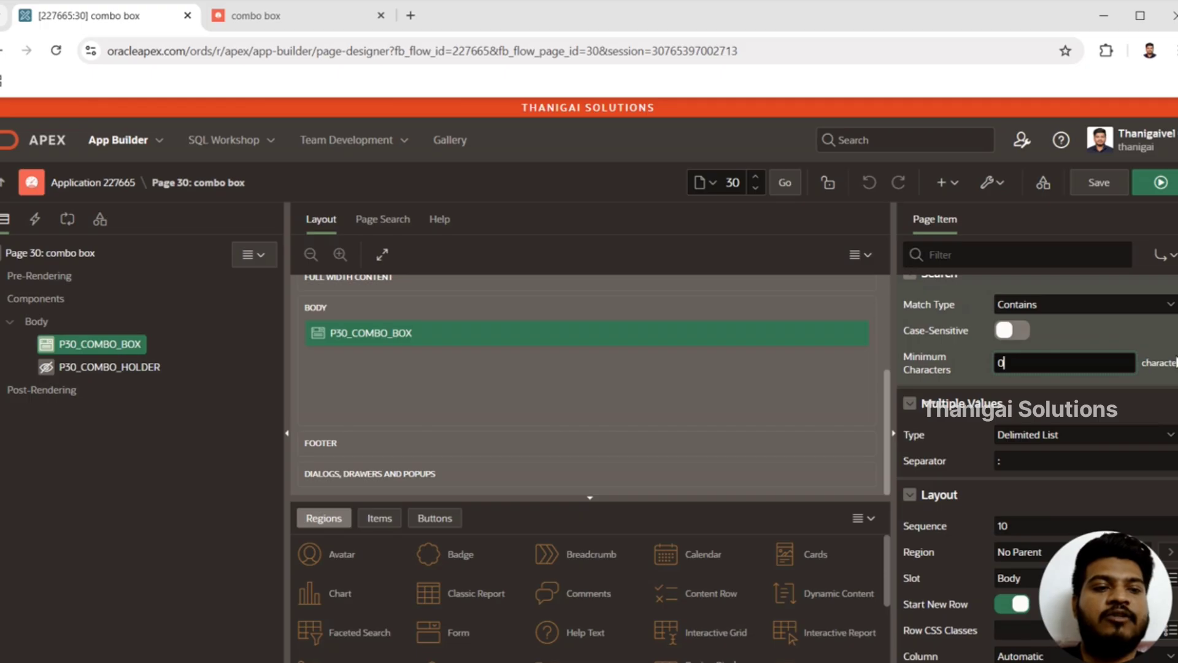
scroll(1050, 356, "down", 2)
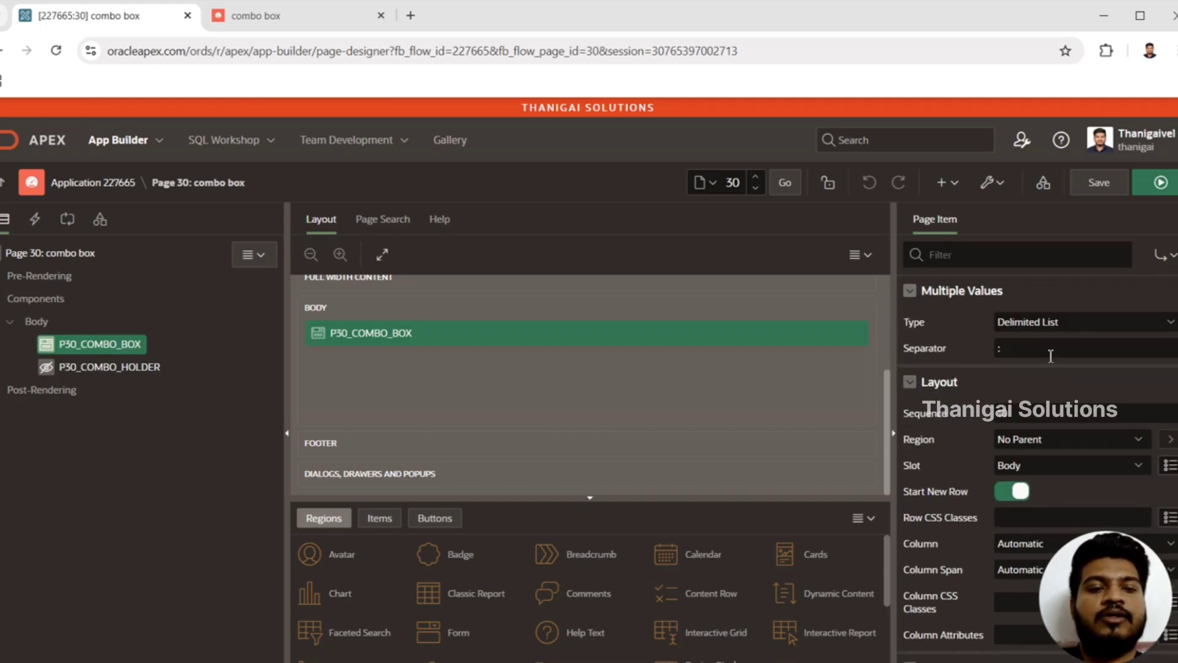
left_click(1023, 324)
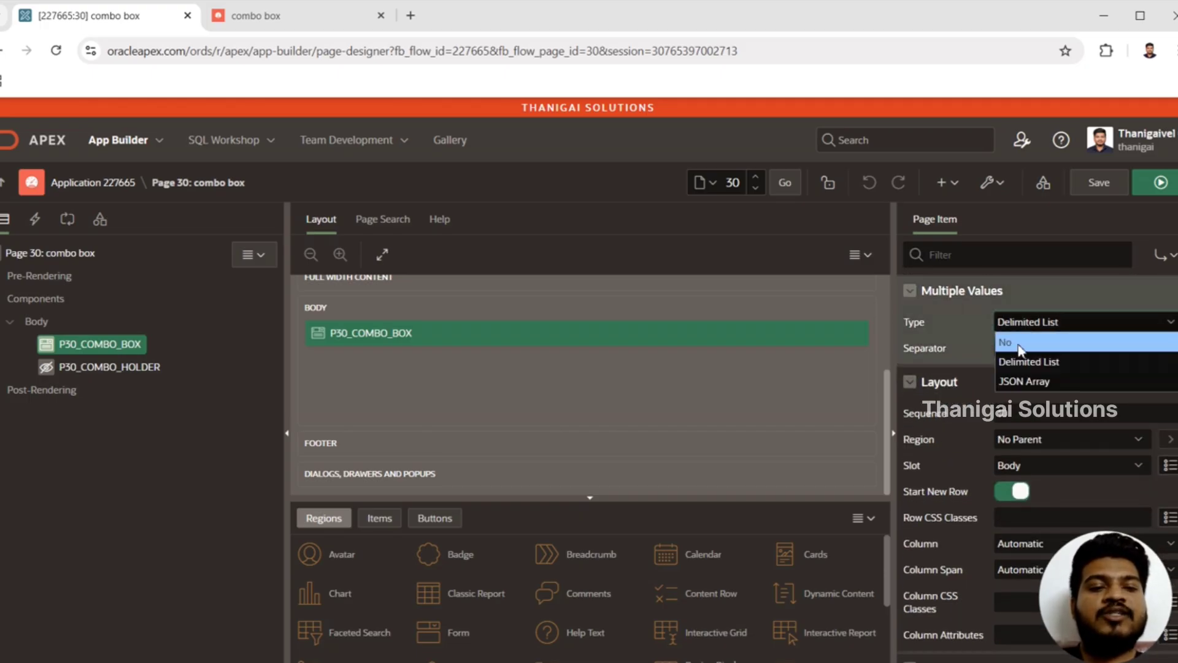
left_click(1039, 323)
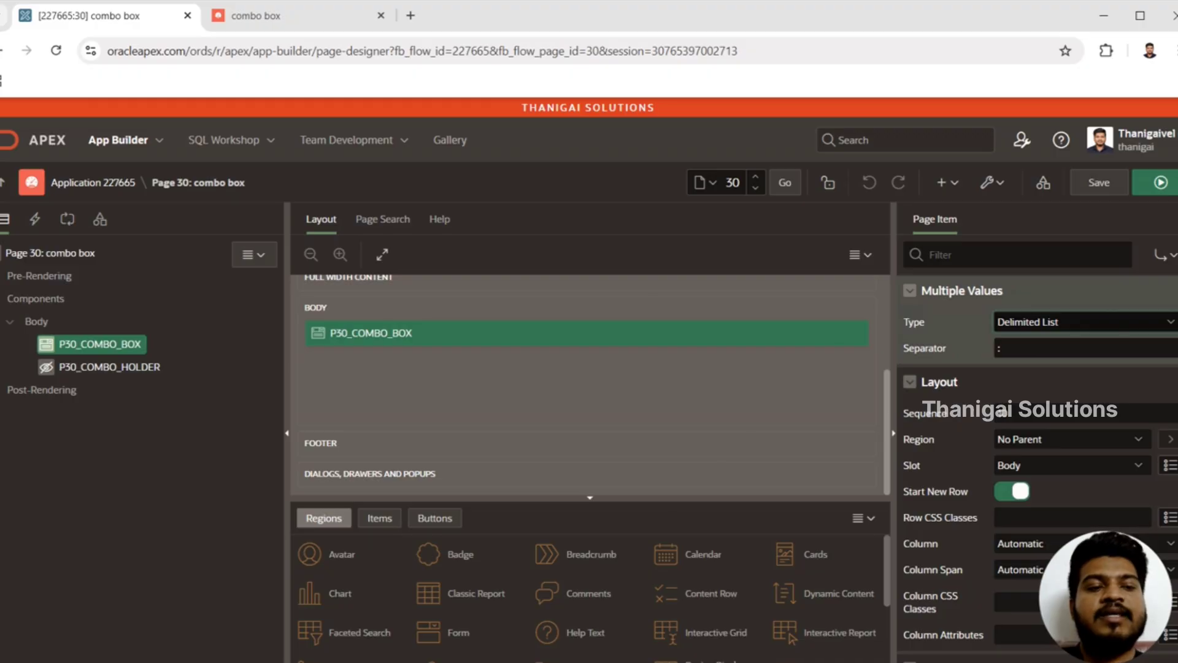
scroll(1038, 430, "down", 12)
scroll(1038, 430, "up", 16)
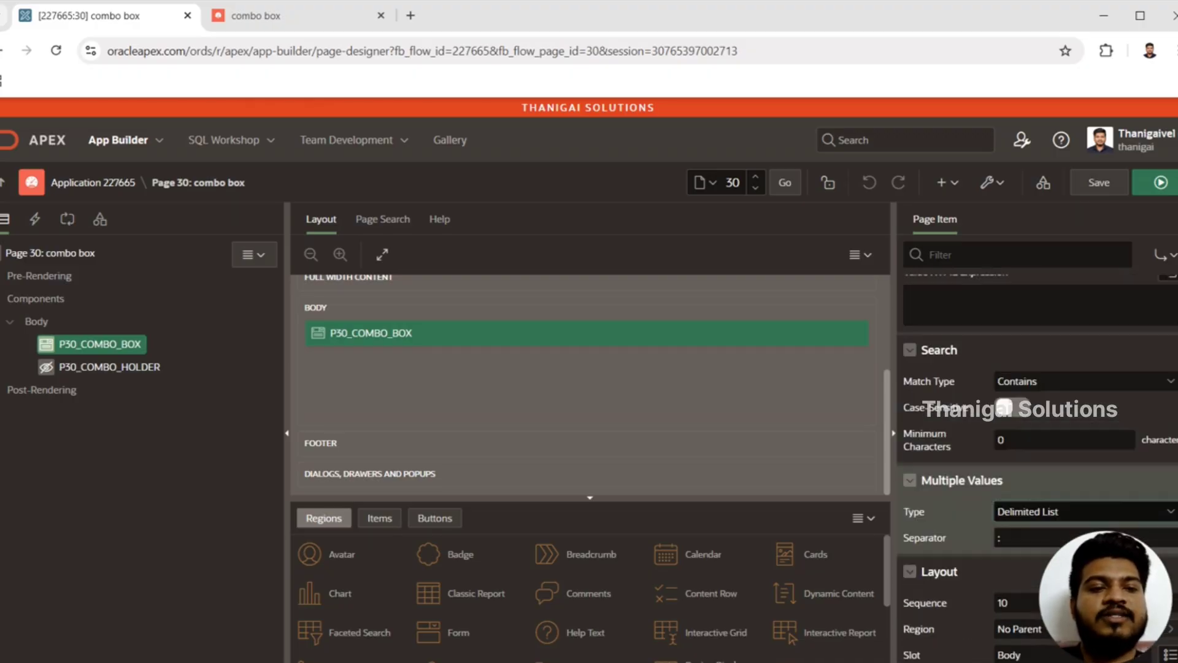
scroll(1038, 467, "up", 3)
scroll(1046, 391, "down", 2)
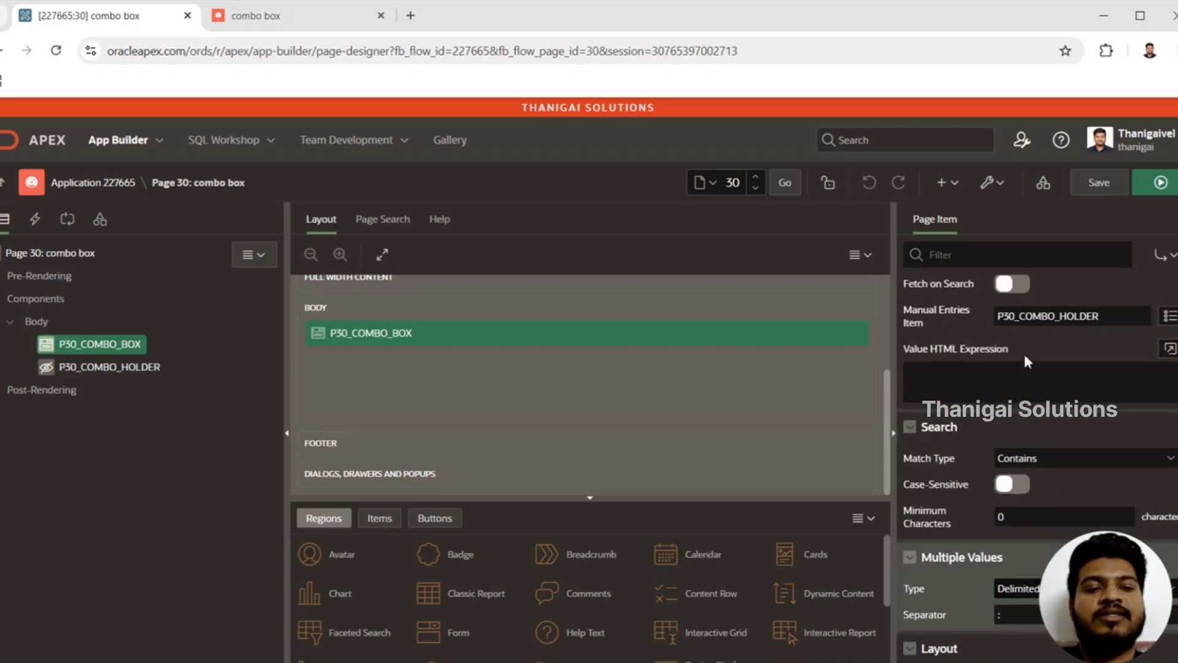
Step: Open the Value HTML Expression code editor for P30_COMBO_BOX and examine the combobox options on the running page before returning to it
left_click(1170, 348)
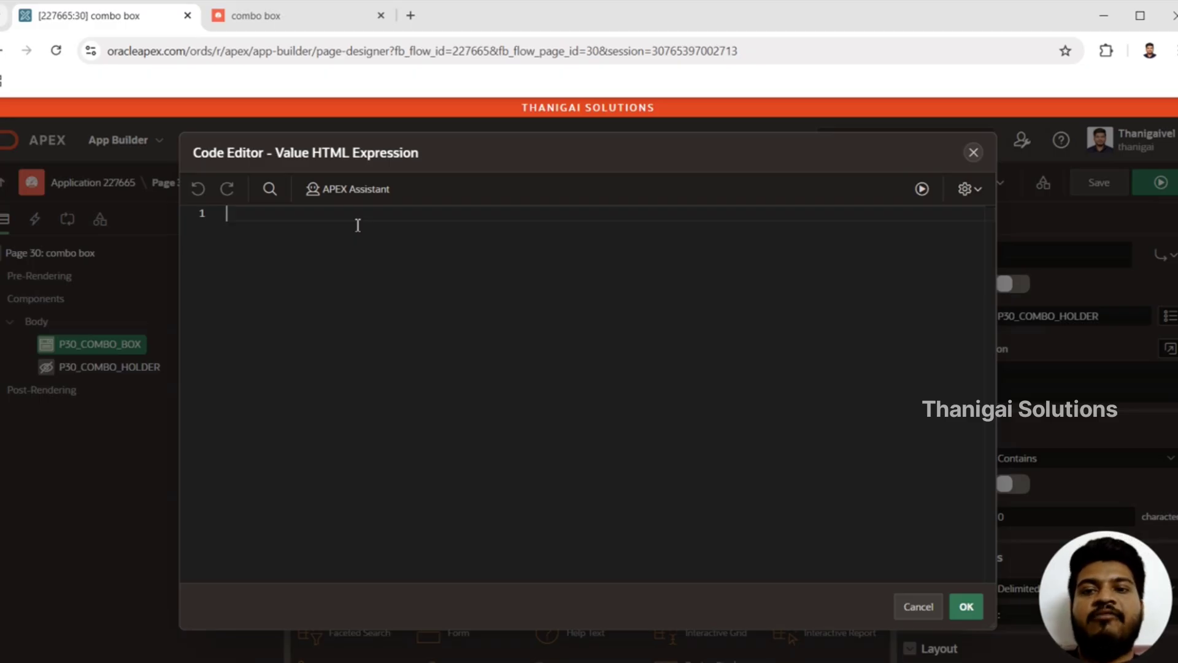
left_click(286, 25)
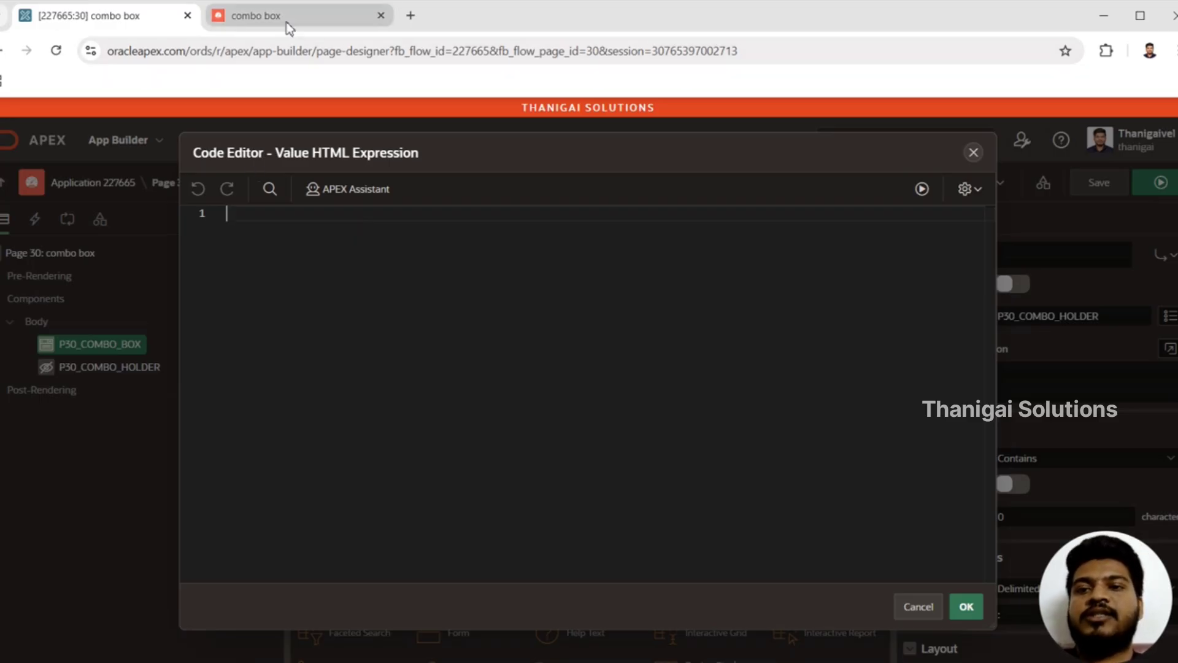
left_click(156, 184)
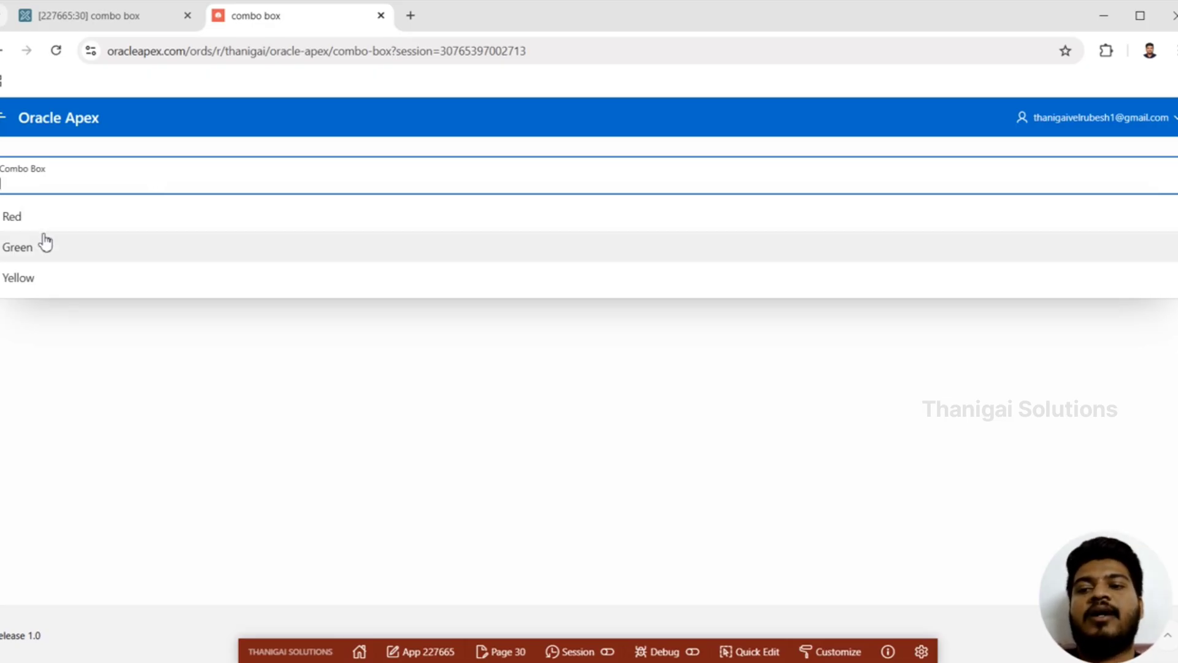
left_click(157, 12)
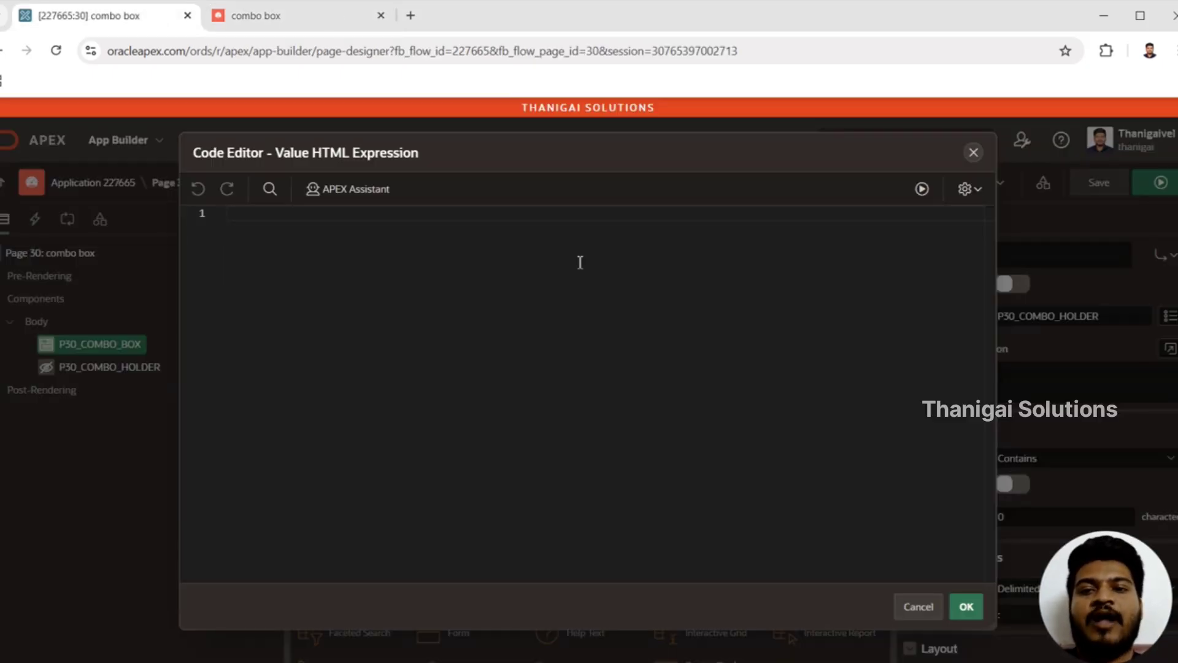
Step: Set the Value HTML Expression of P30_COMBO_BOX to <span>&D.</span> and accept the code
type("<>")
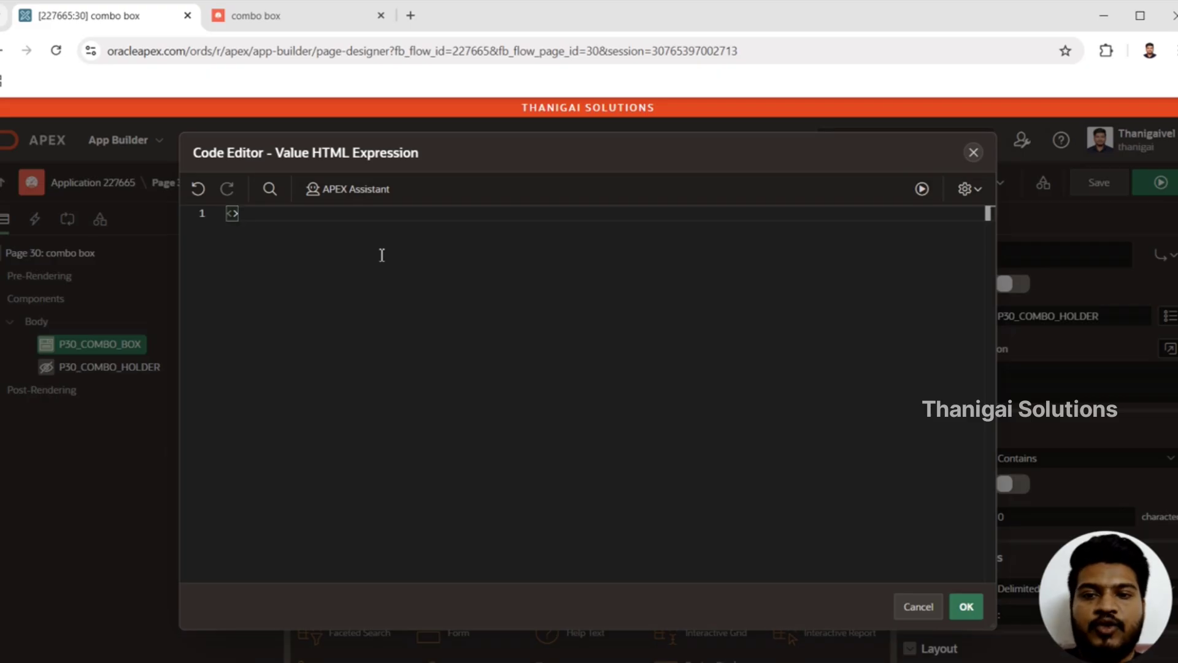
type("span<")
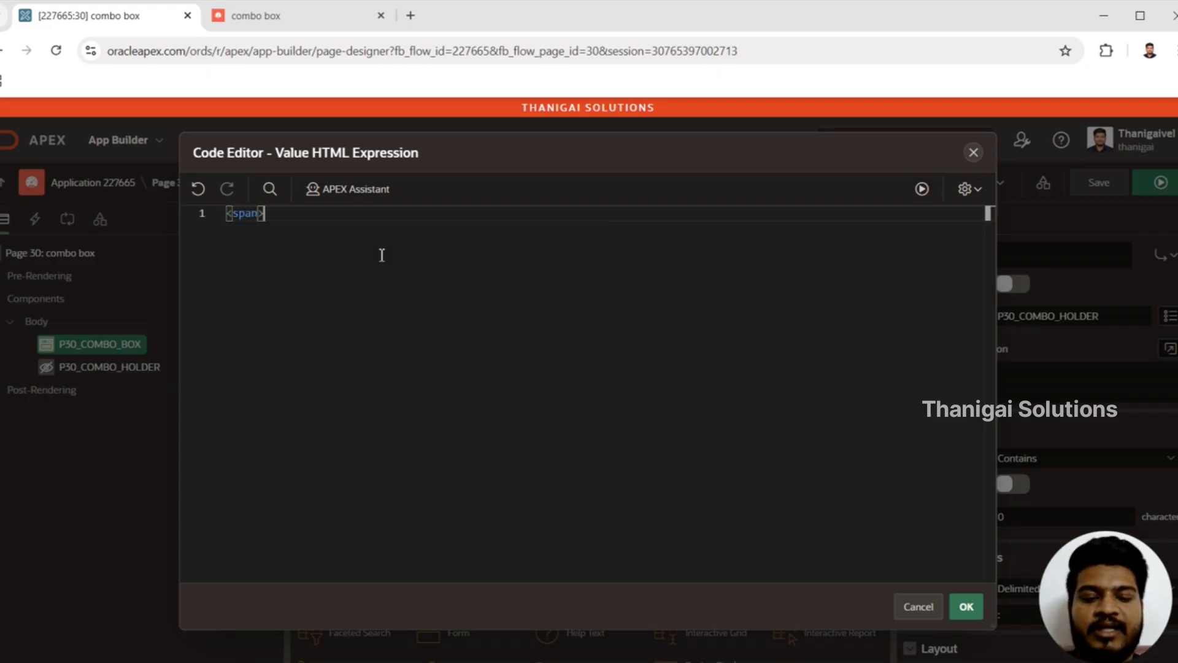
type("/")
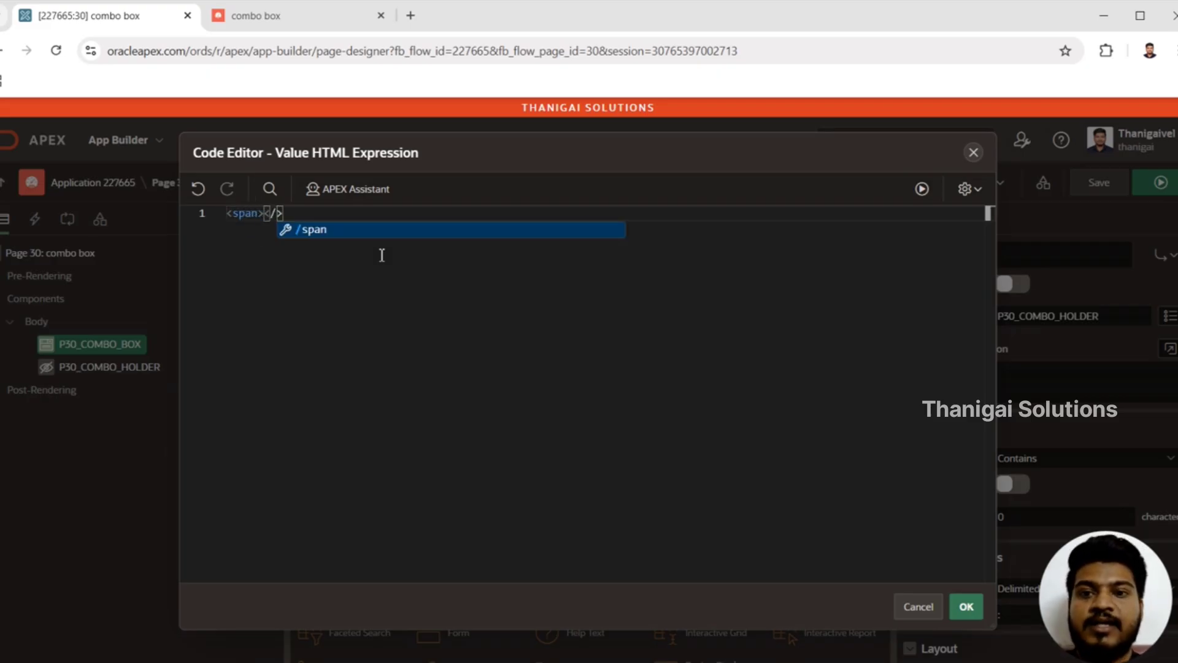
type("span>")
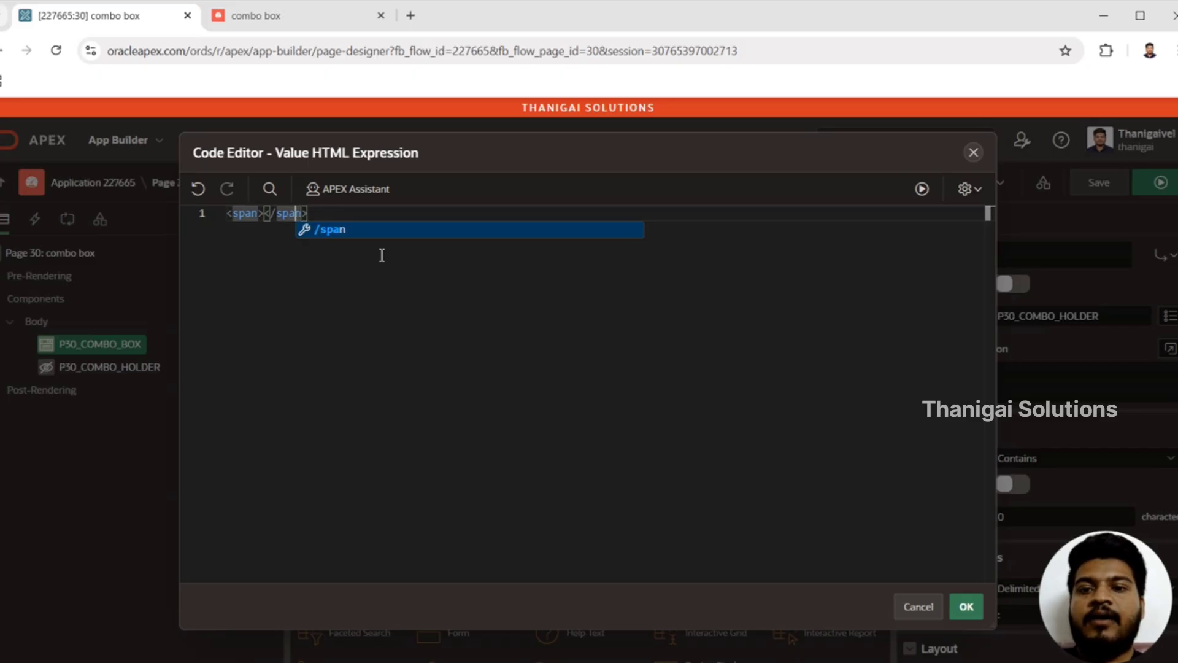
key("Right")
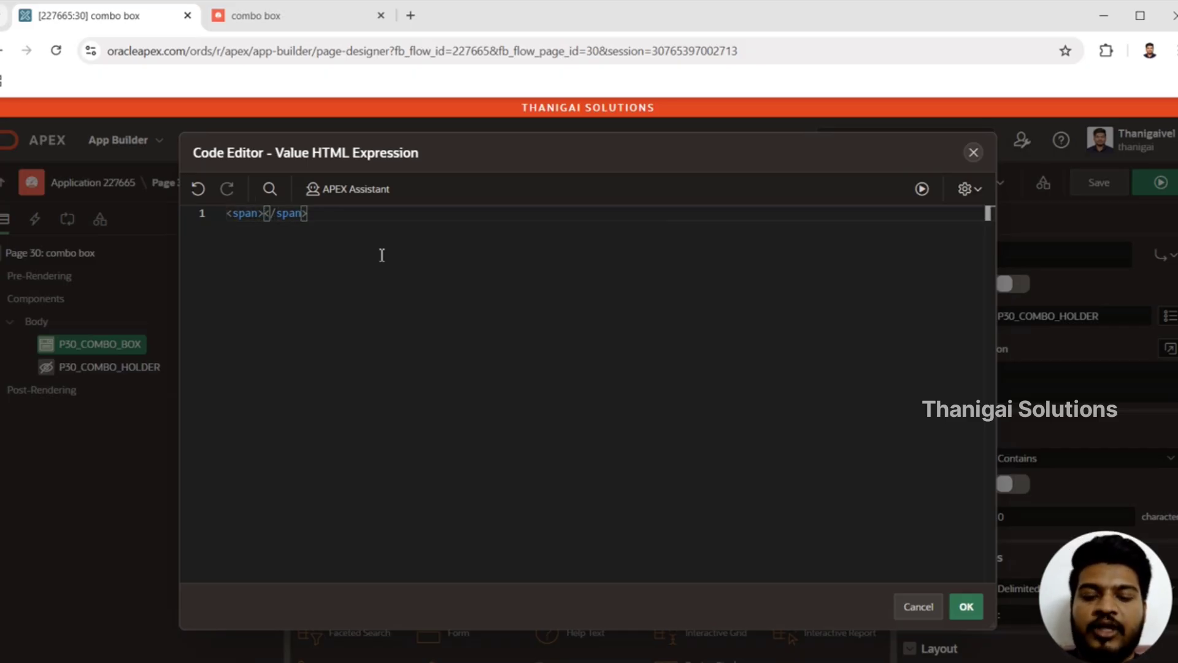
type("&")
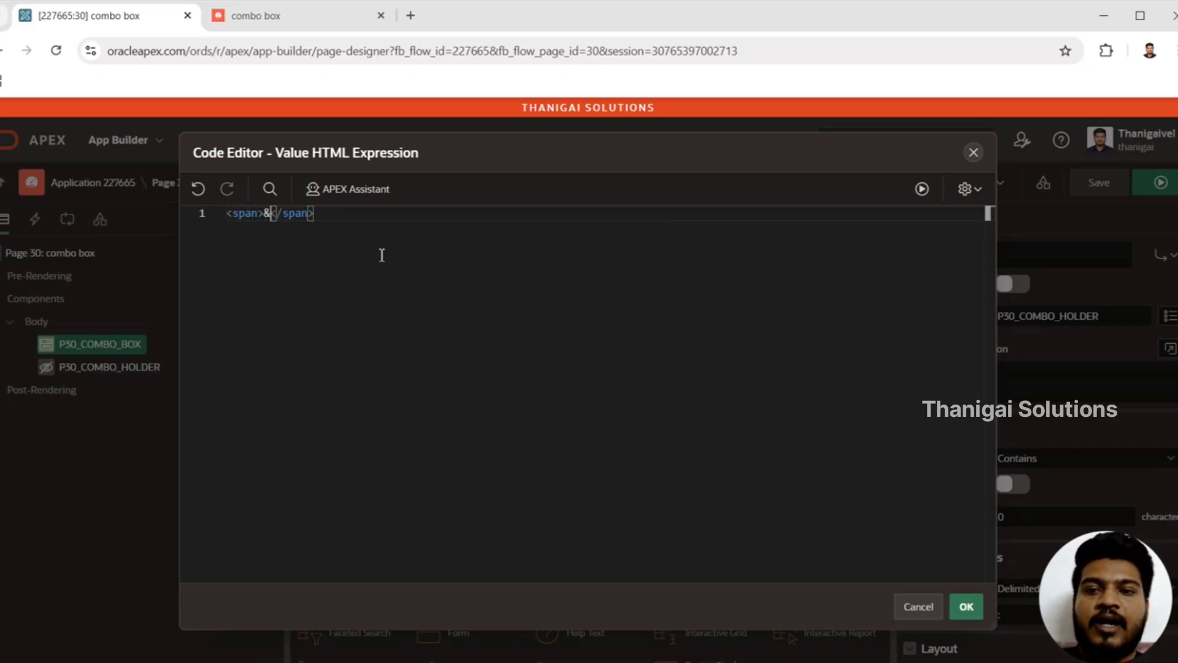
type("D.")
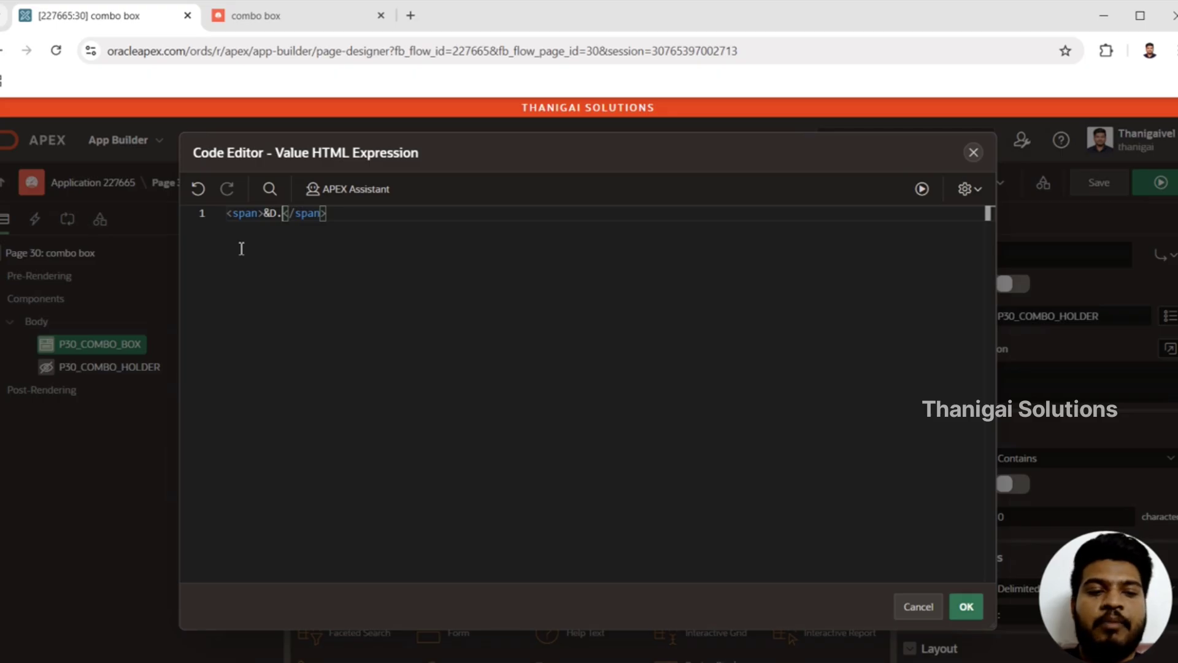
left_click(966, 609)
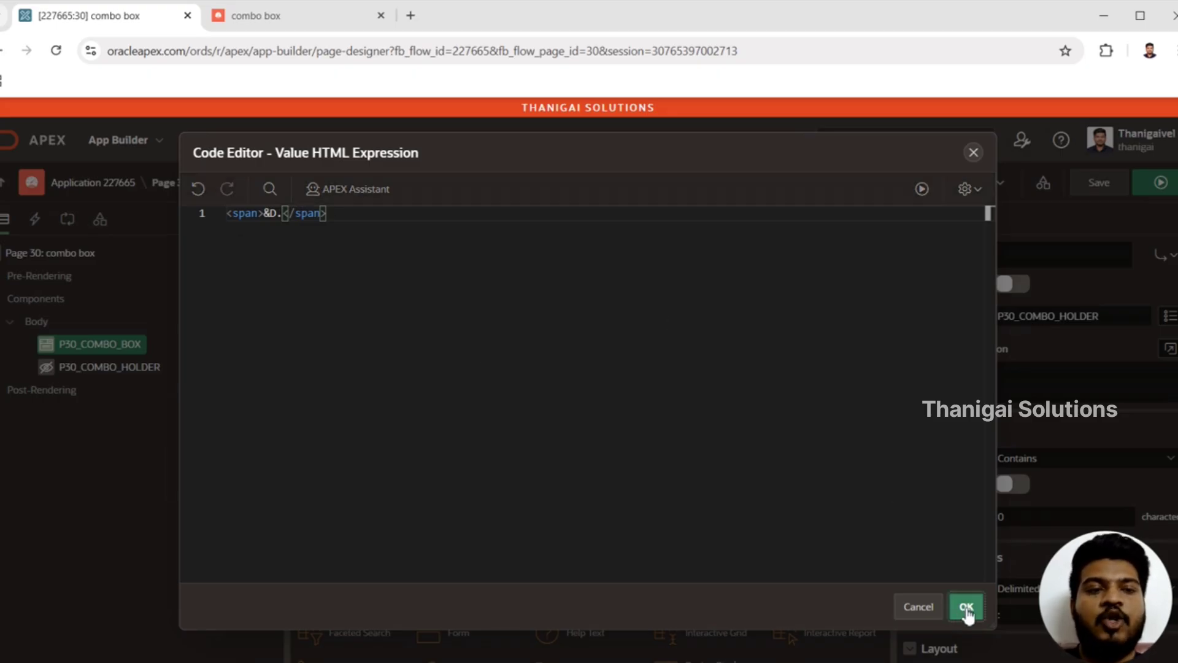
Step: Save and run page 30, check the combobox options with the plain span expression, and return to the page designer
left_click(1160, 182)
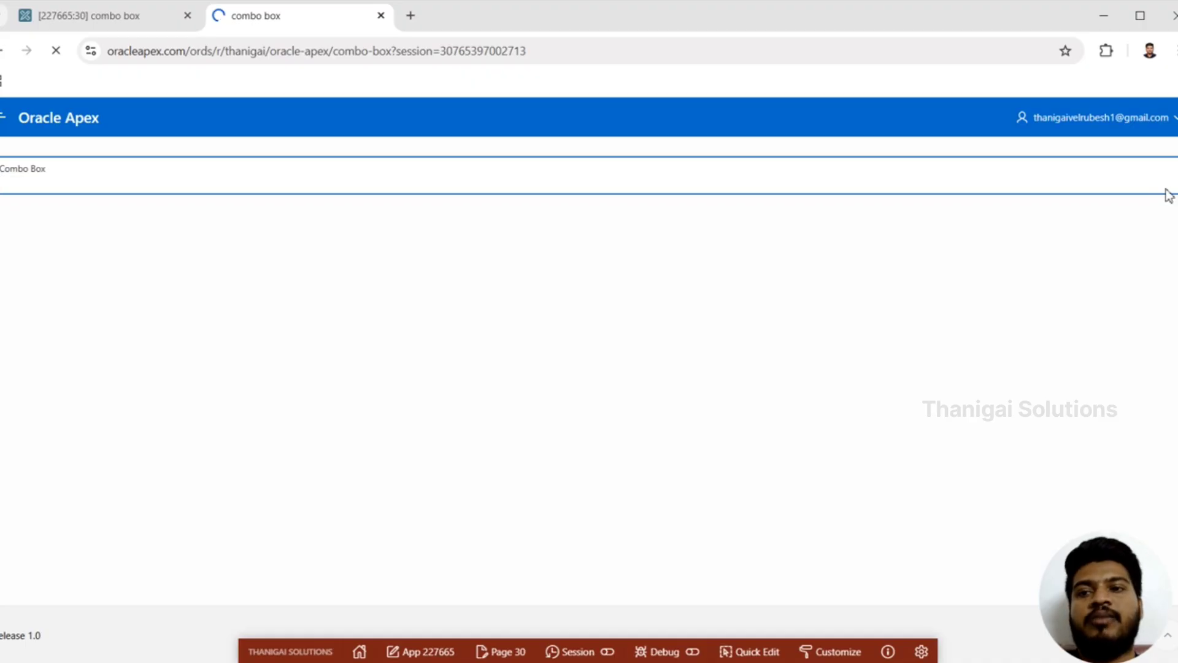
left_click(920, 182)
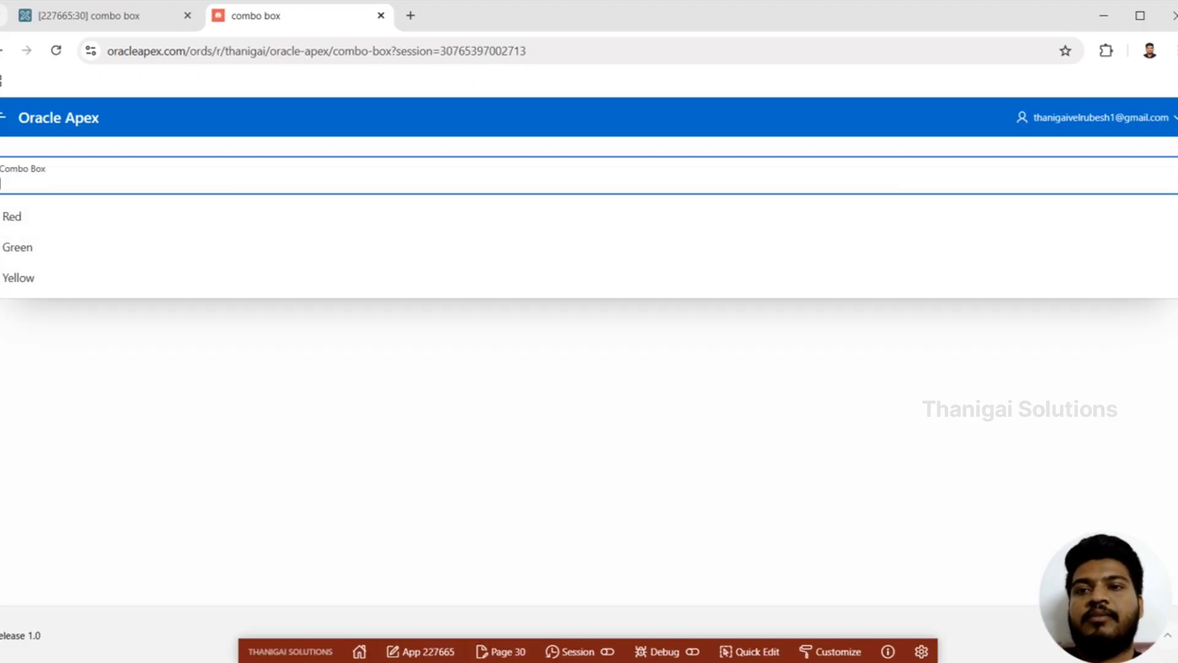
left_click(123, 18)
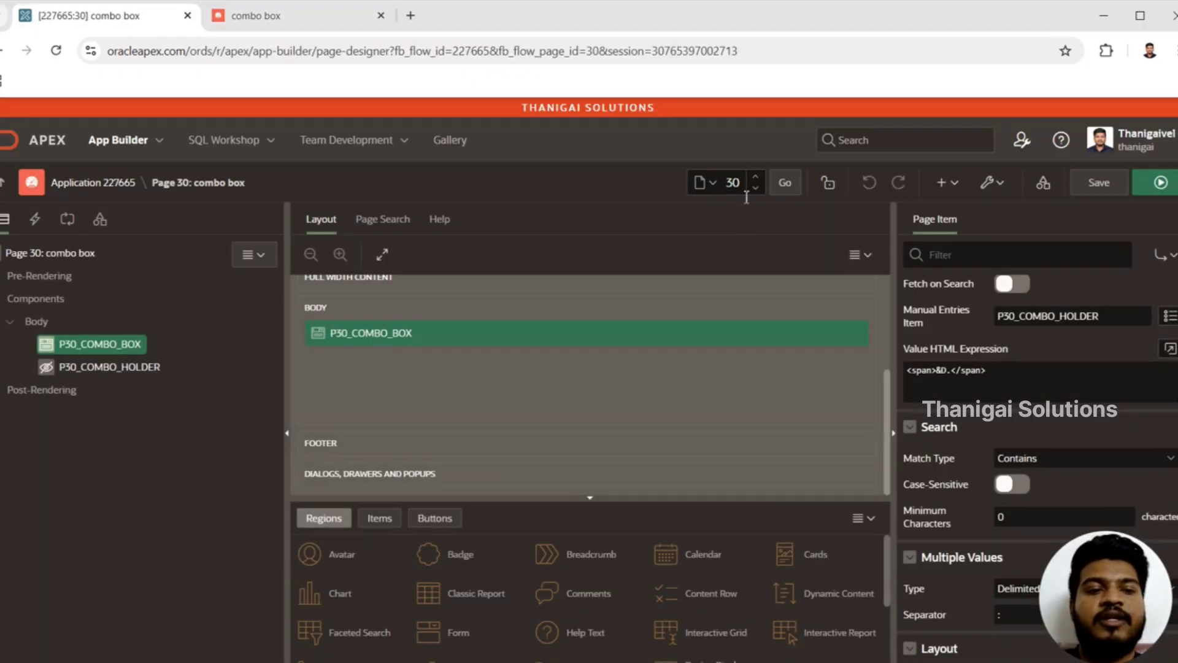
Step: Add the inline style "color:&D." to the span in the Value HTML Expression and accept the code
left_click(1170, 348)
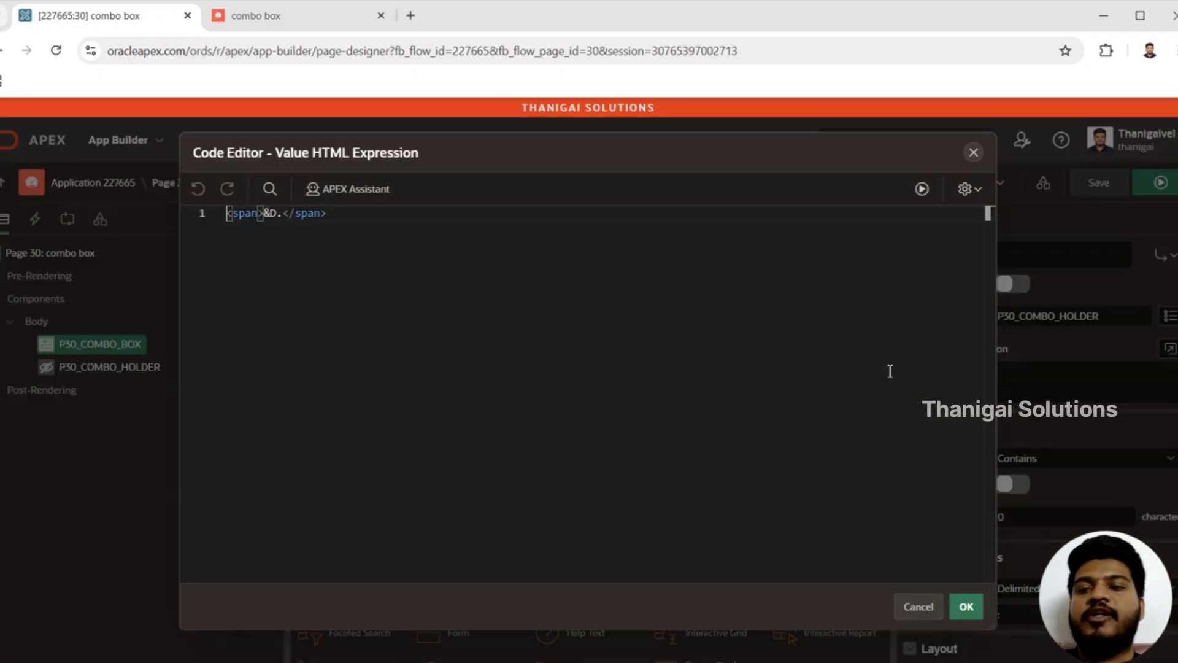
left_click(258, 214)
type("sty")
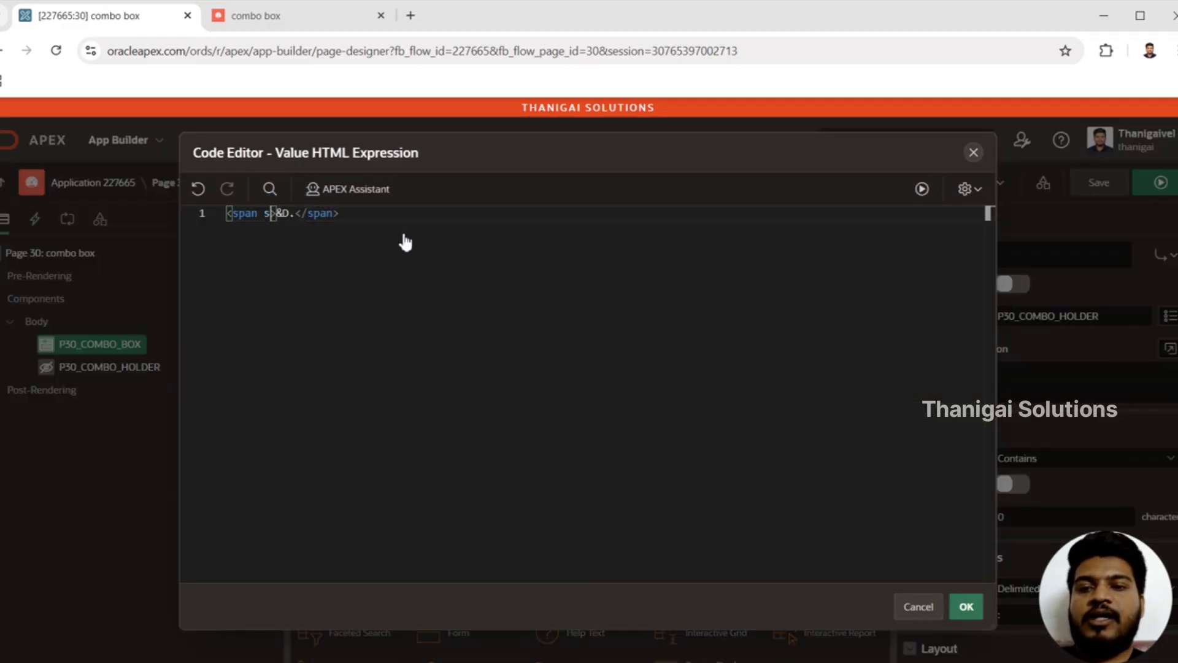
key("Return")
type("color:")
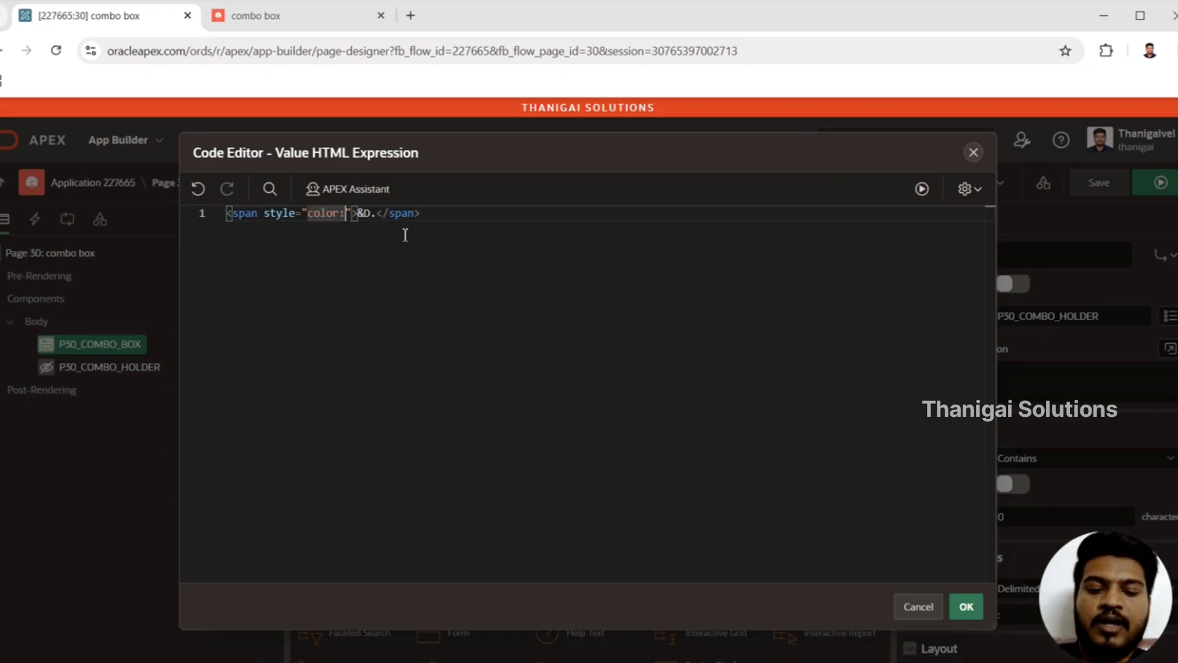
type("&D.")
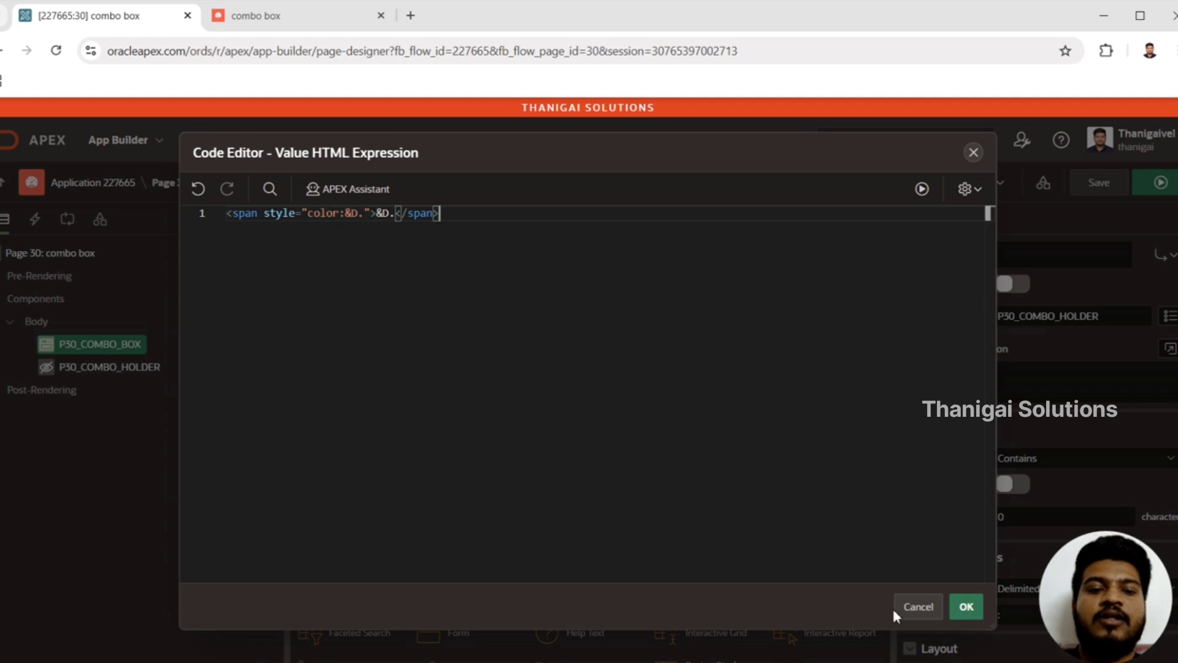
left_click(966, 606)
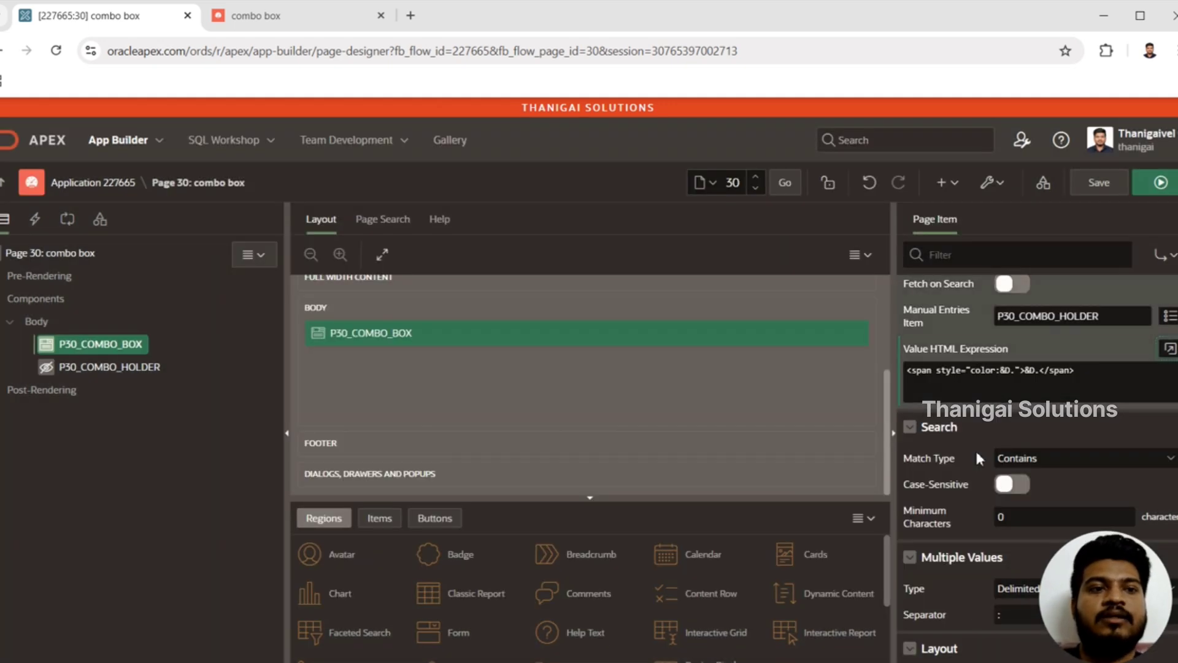
Step: Save and run page 30 with the color style, inspect the combobox options, and go back to the page designer
left_click(1159, 182)
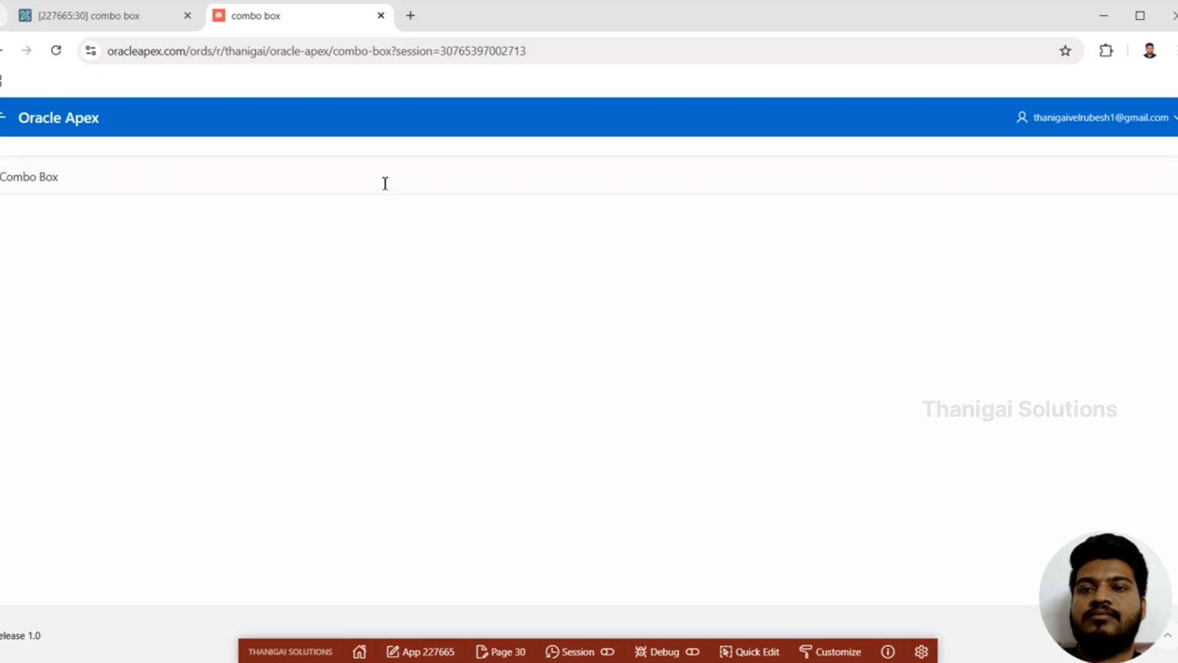
left_click(386, 183)
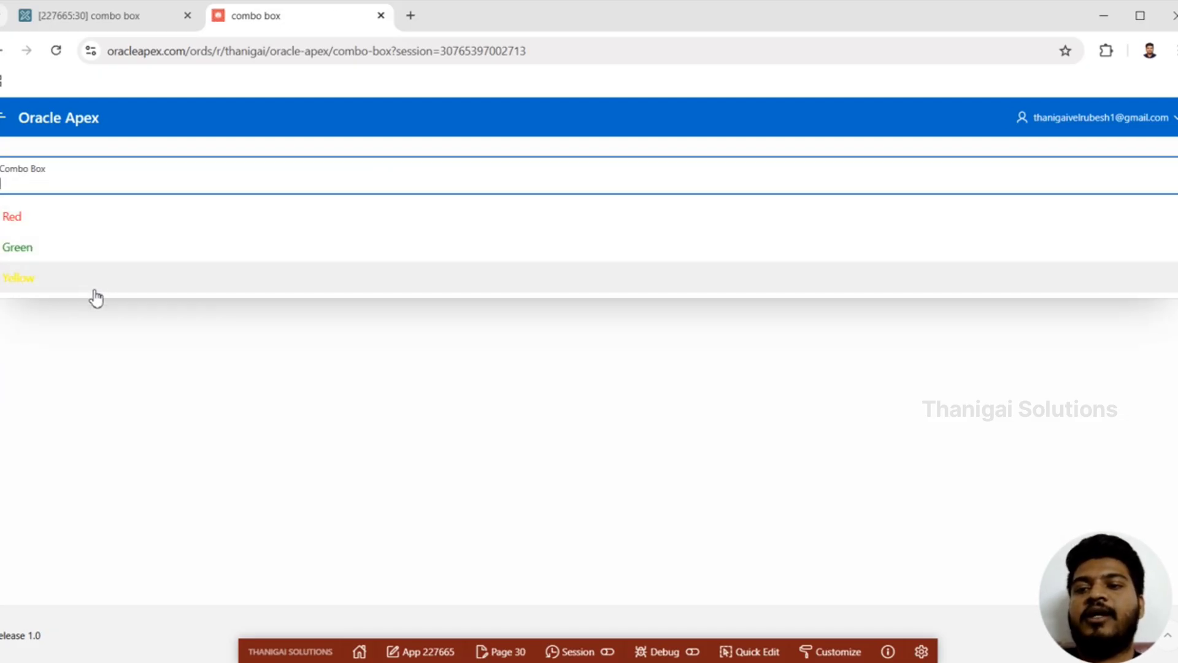
left_click(123, 18)
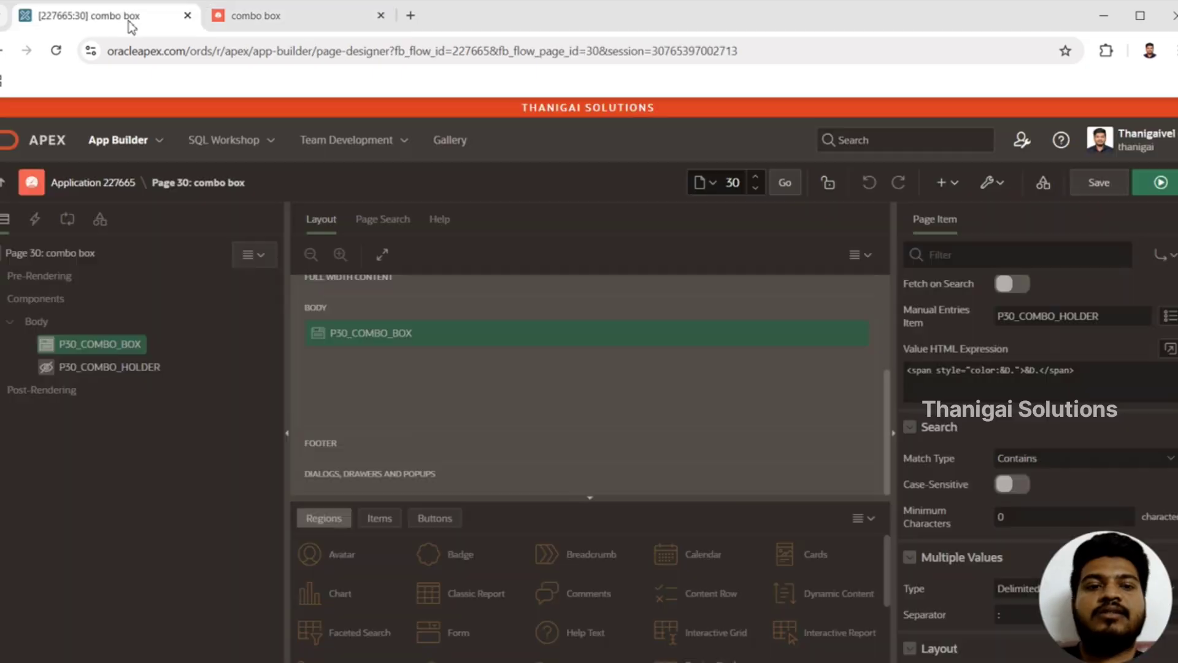
Step: Reopen the Value HTML Expression and insert an empty <span></span> element on a new line above the styled span
left_click(1169, 348)
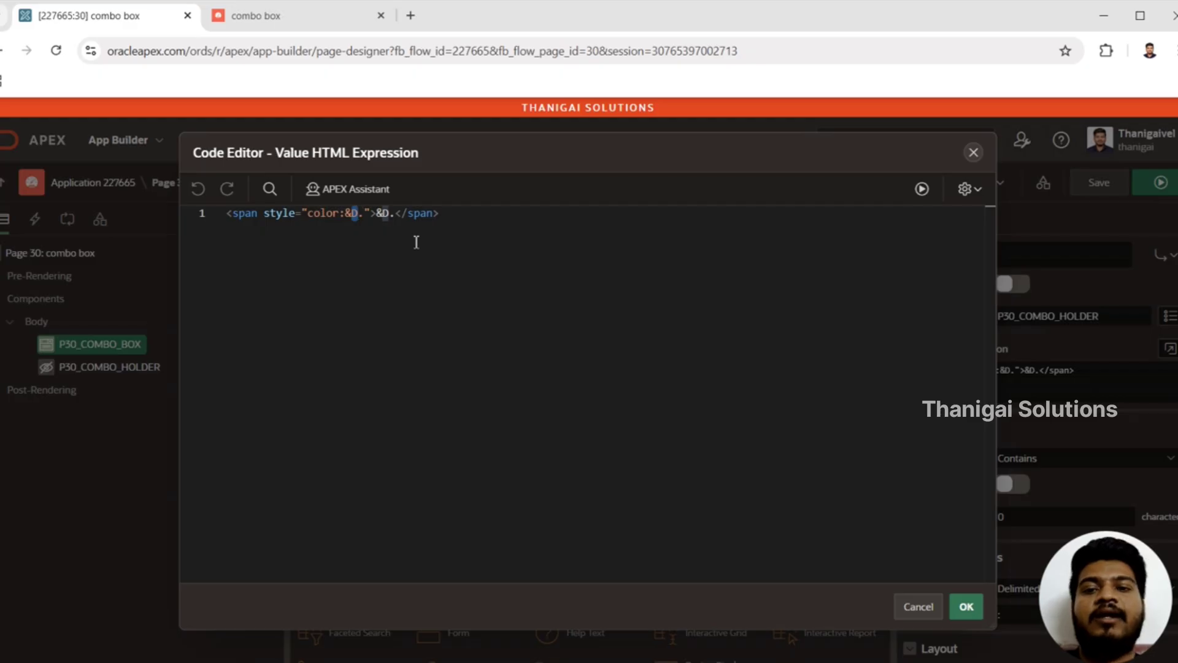
type(".")
left_click(371, 213)
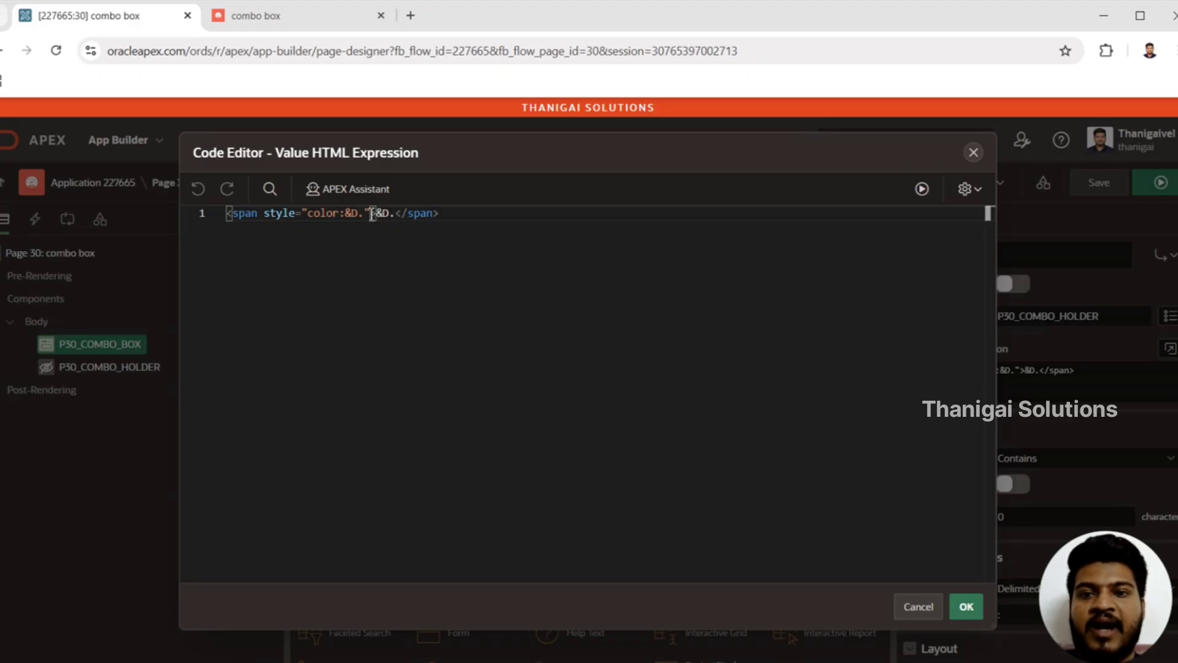
key("Return")
key("Up")
type("<span>")
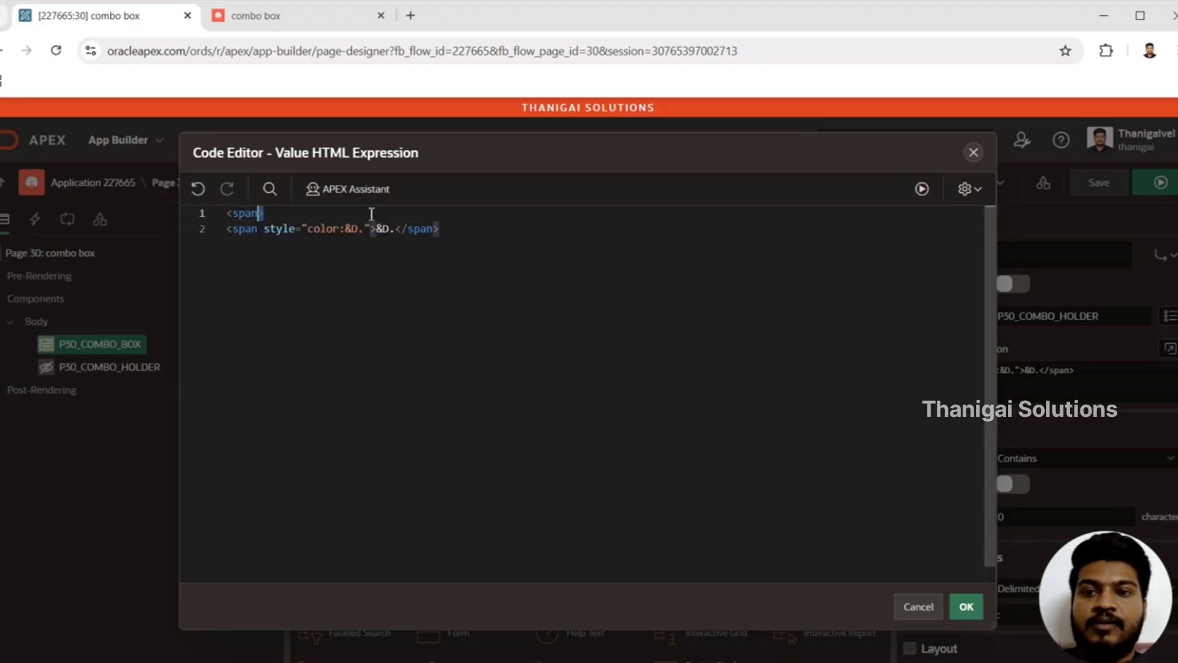
key("shift+Home")
key("ctrl+c")
key("Right")
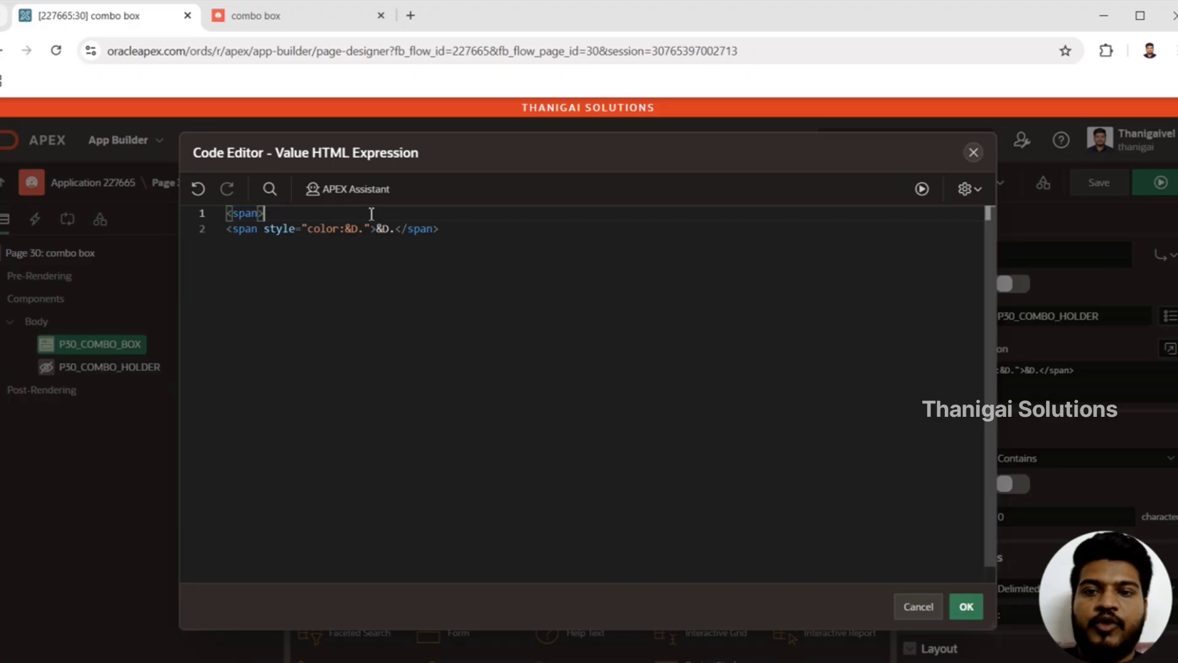
key("ctrl+v")
key("Left")
key("Left")
key("Left")
key("Left")
key("Left")
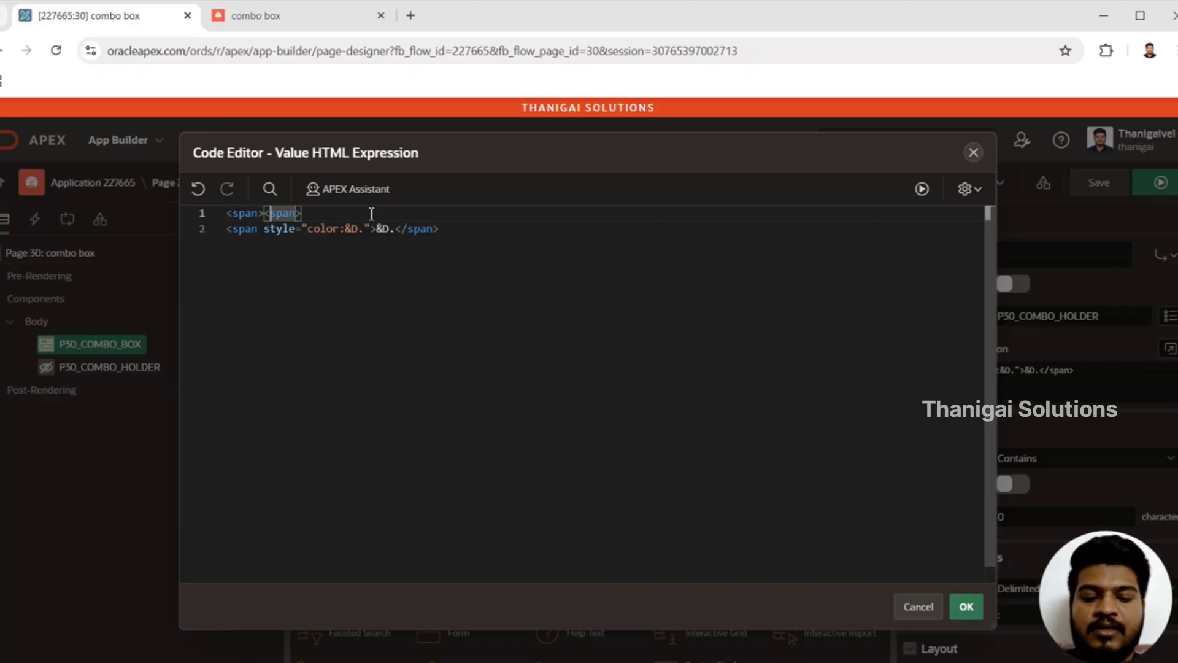
type("/")
Step: Add the class "fa fa-circle" to the empty span on the first line of the Value HTML Expression
key("Left")
key("Left")
key("Left")
type("cla")
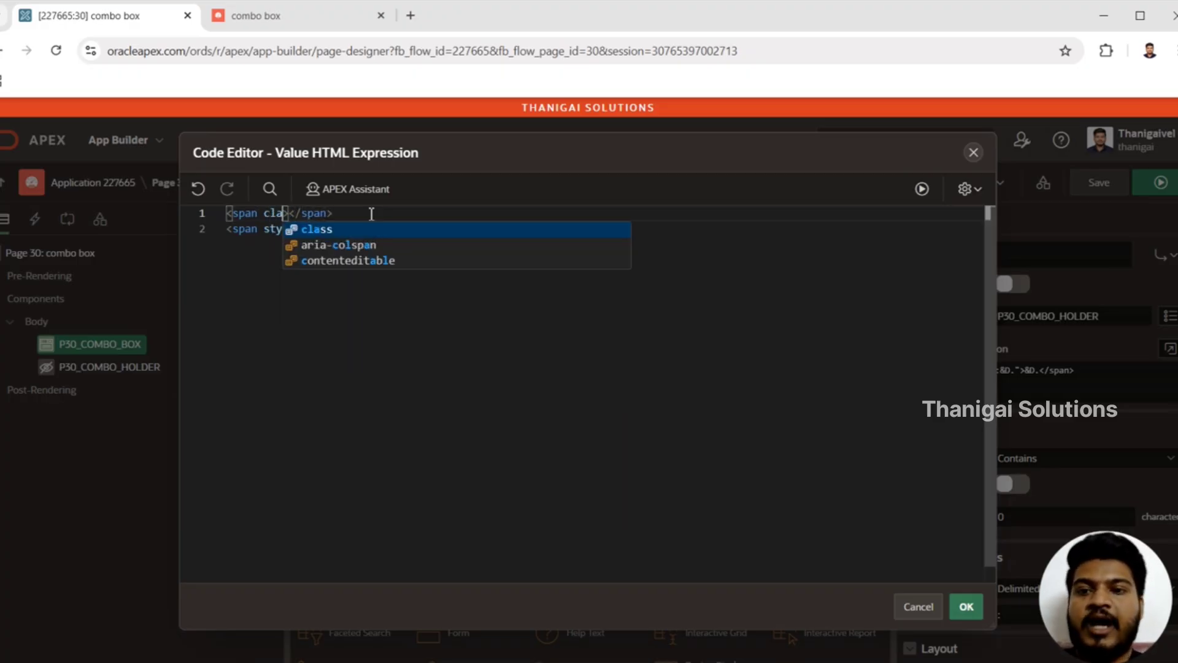
key("Return")
type("fa")
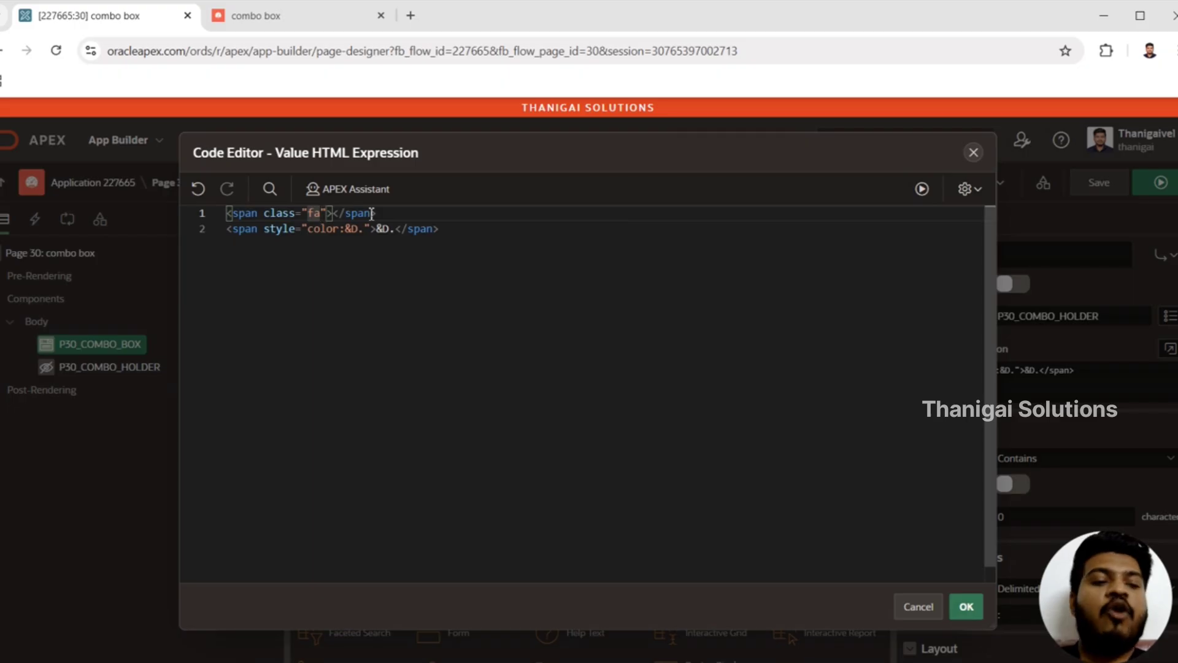
type(" fa-cien")
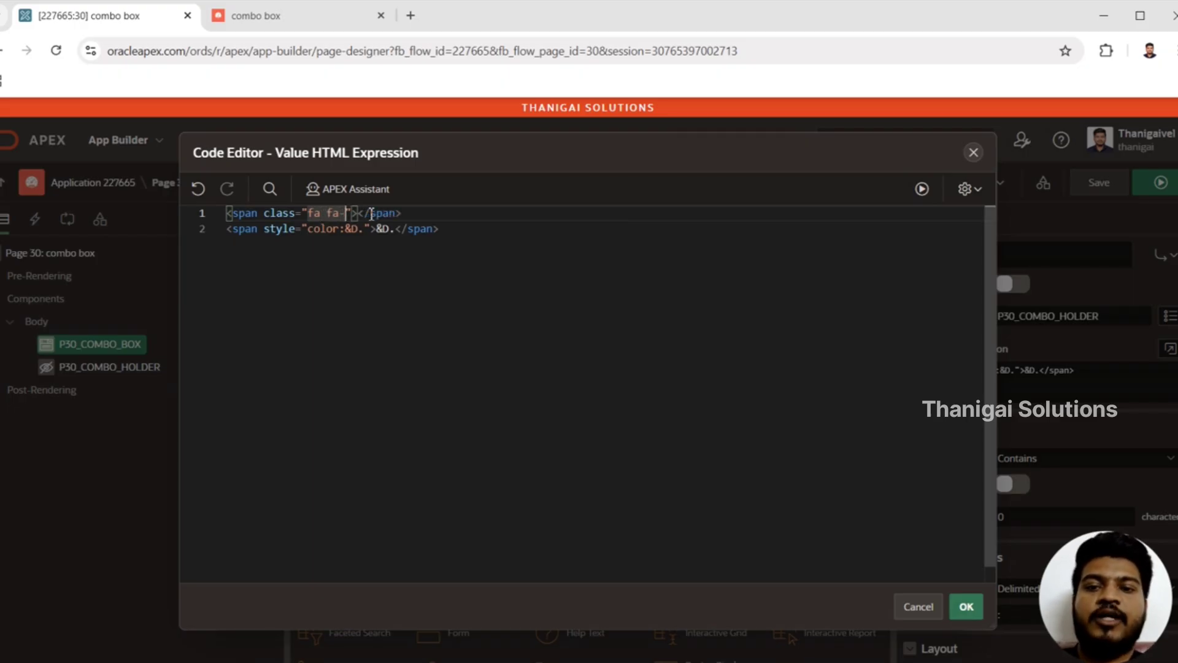
type("le")
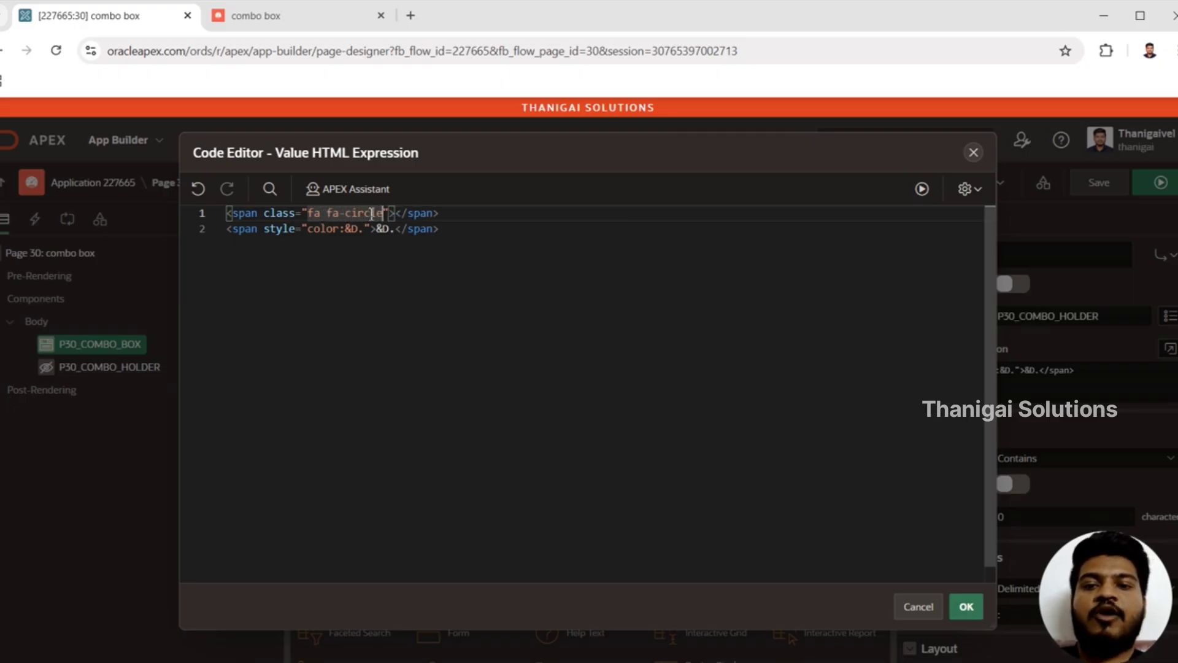
Step: Add the inline style "color:&D." to the fa-circle icon span on the first line
key("Right")
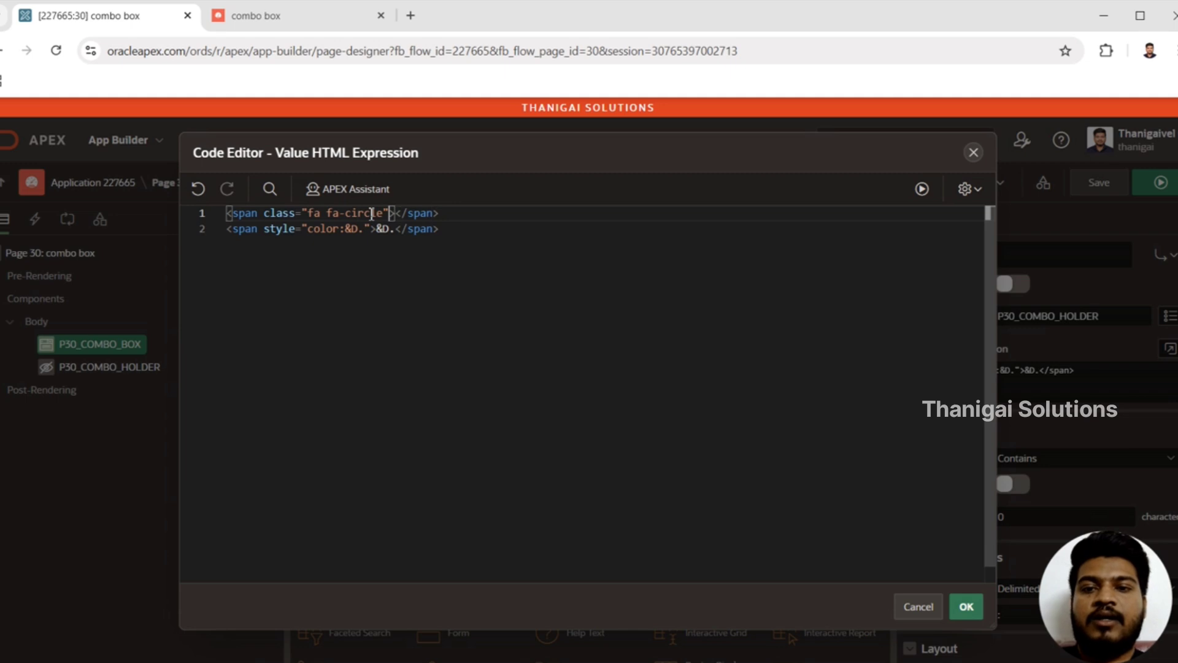
type("st")
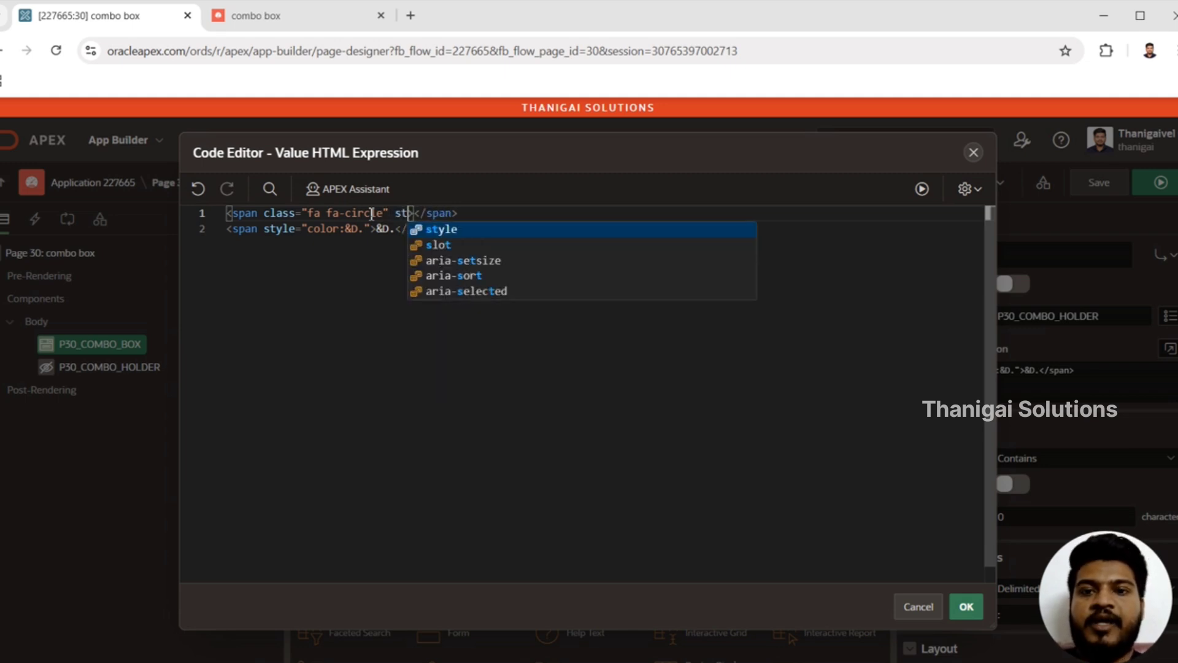
key("Return")
type("color:")
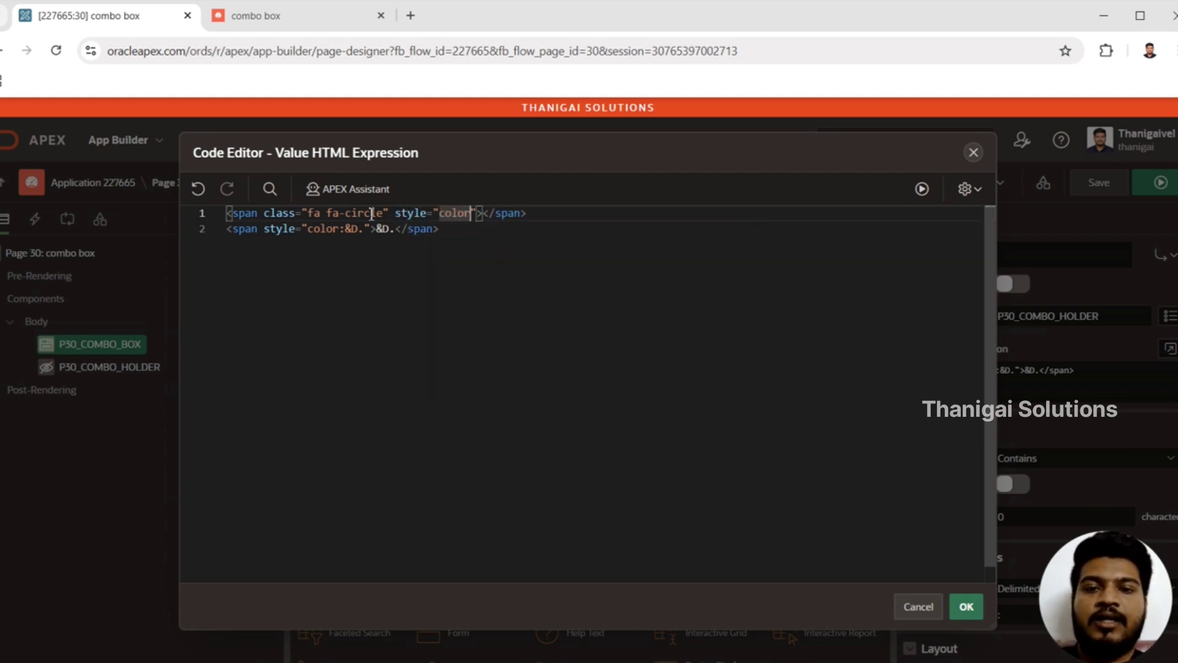
type("&D.")
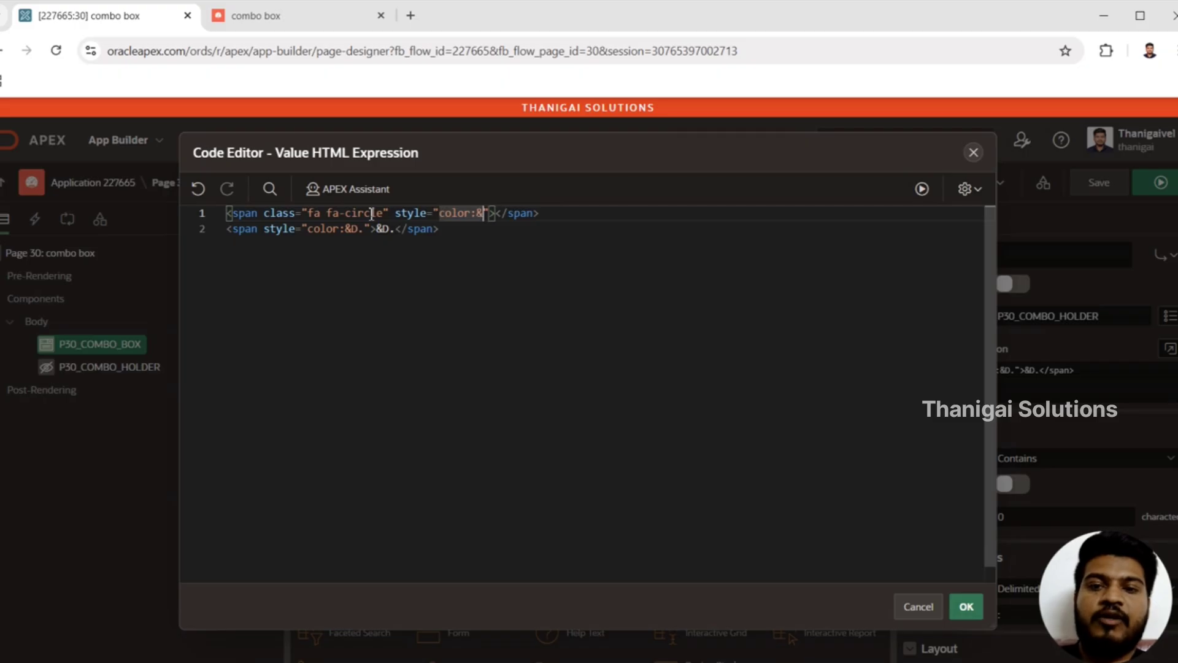
Step: Remove the style attribute from the second span so it reads <span>&D.</span>, accept the code, and run page 30
key("Down")
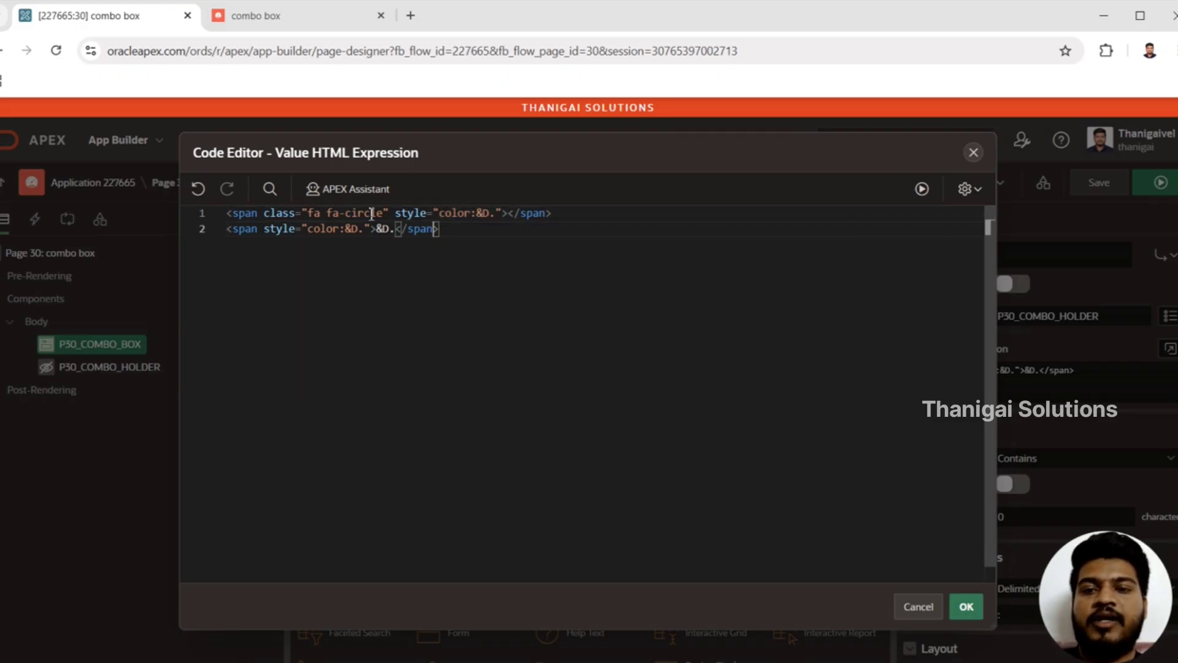
key("Left")
key("Left")
key("Left")
key("Left")
key("Left")
key("Left")
key("Left")
key("Left")
key("Left")
key("Left")
key("Left")
key("shift+Left")
key("shift+Left")
key("shift+Left")
key("shift+Left")
key("shift+Left")
key("shift+Left")
key("shift+Left")
key("shift+Left")
key("shift+Left")
key("shift+Left")
key("shift+Left")
key("shift+Left")
key("shift+Left")
key("shift+Left")
key("shift+Left")
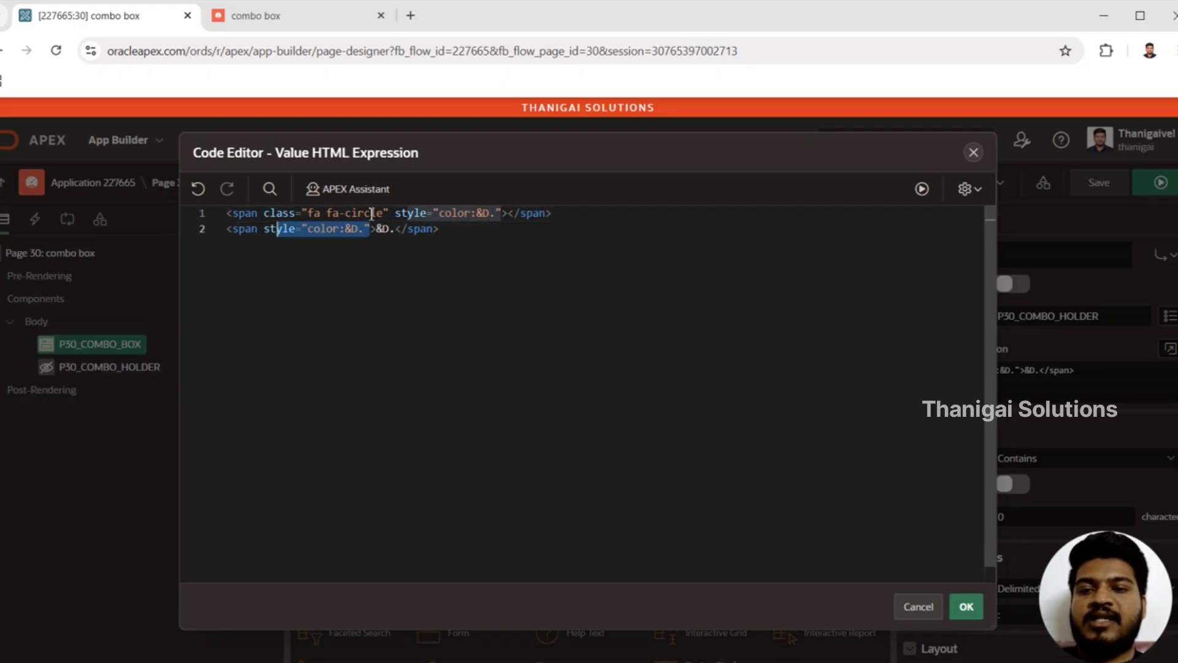
key("shift+Left")
key("shift+Left")
key("shift+Left")
key("BackSpace")
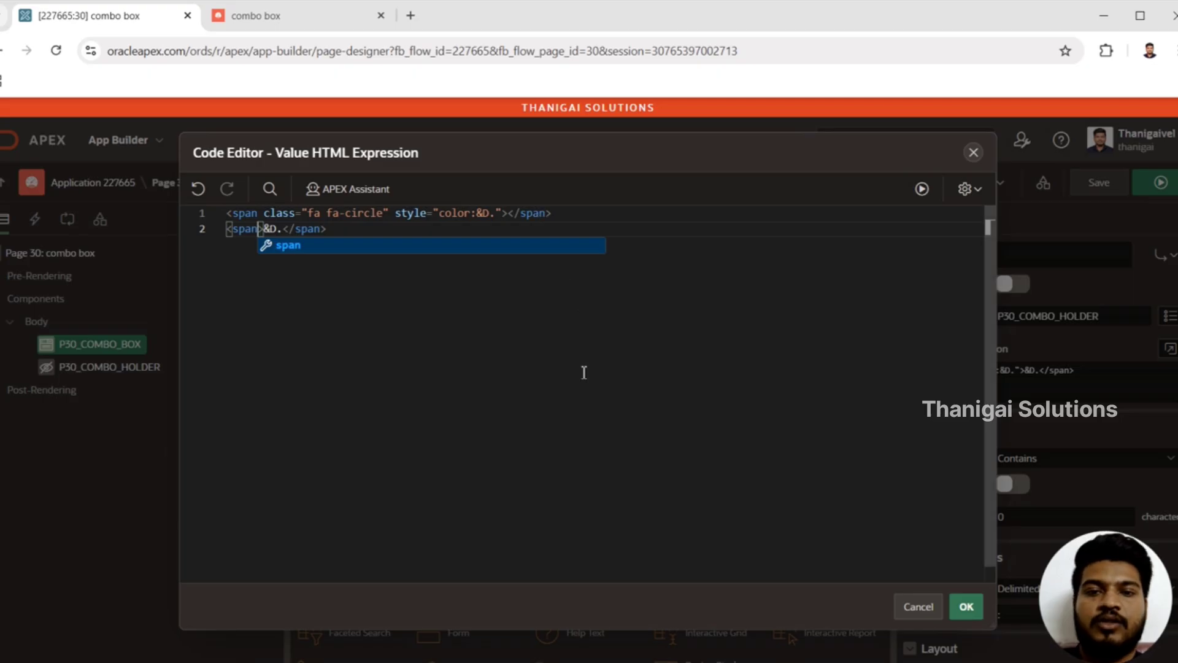
left_click(753, 430)
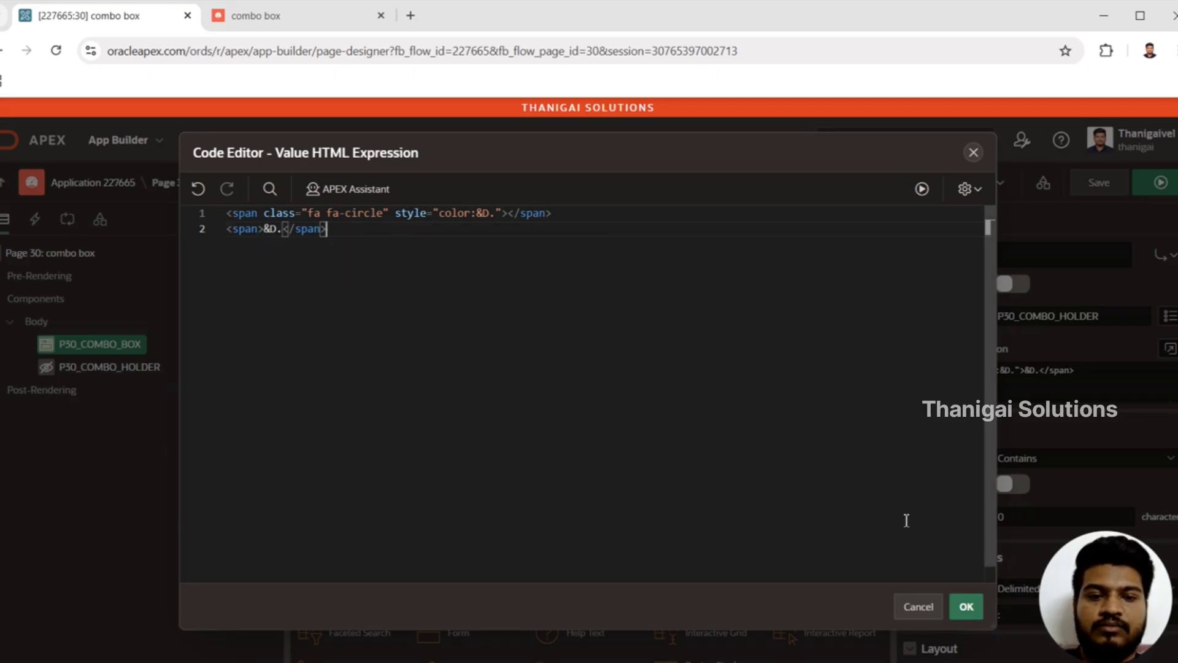
left_click(966, 608)
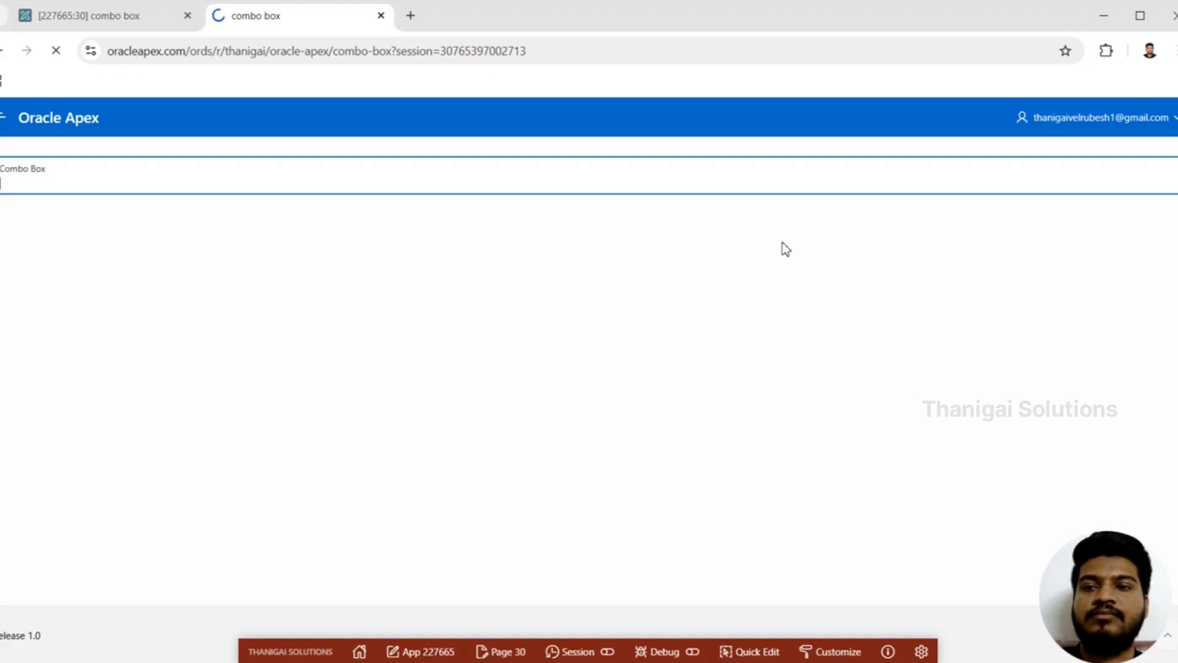
Step: Inspect the combobox options on the running page, and review the &D. substitution in the page designer's Value HTML Expression
left_click(560, 163)
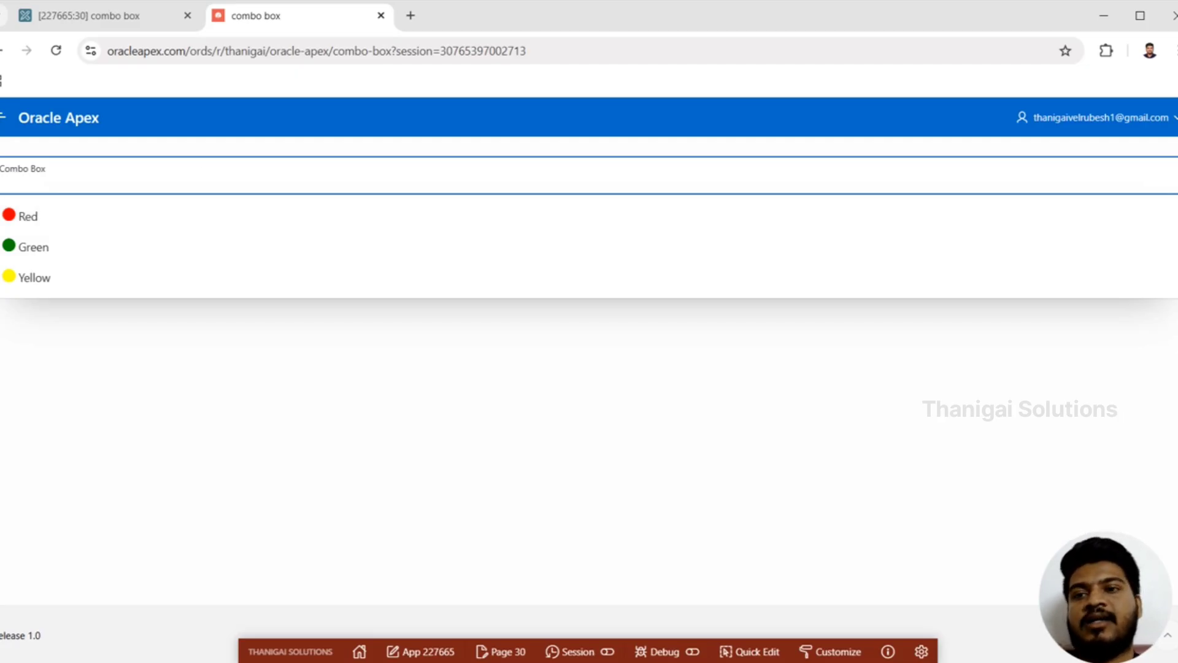
left_click(138, 23)
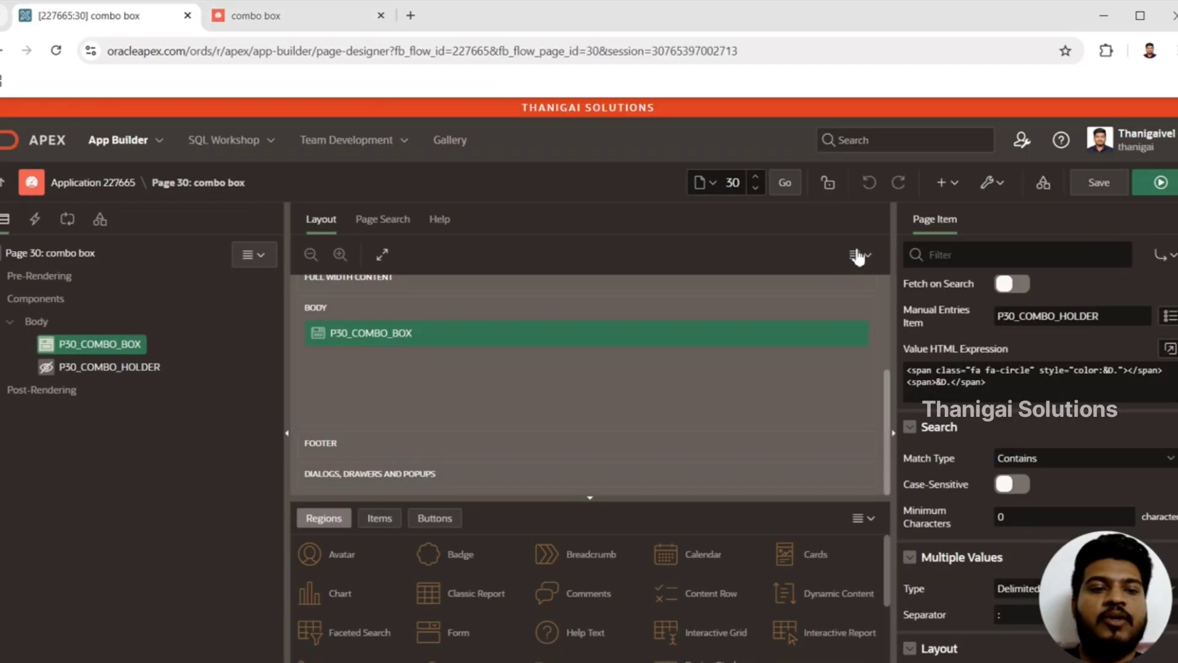
left_click(1169, 347)
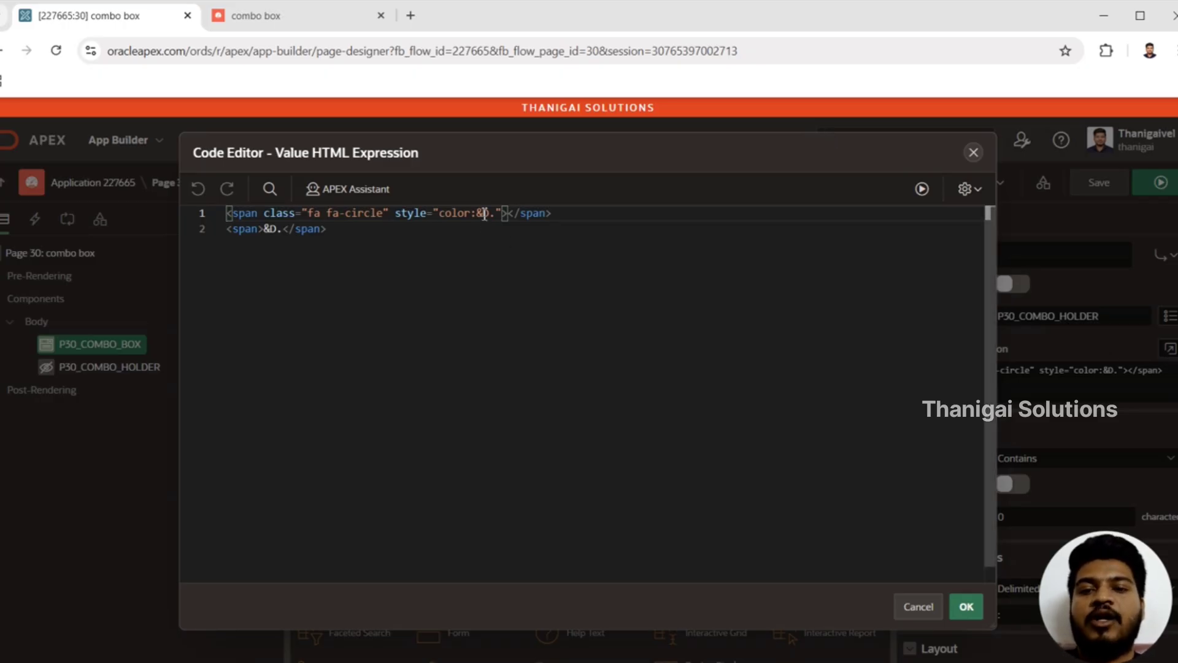
left_click_drag(478, 213, 499, 215)
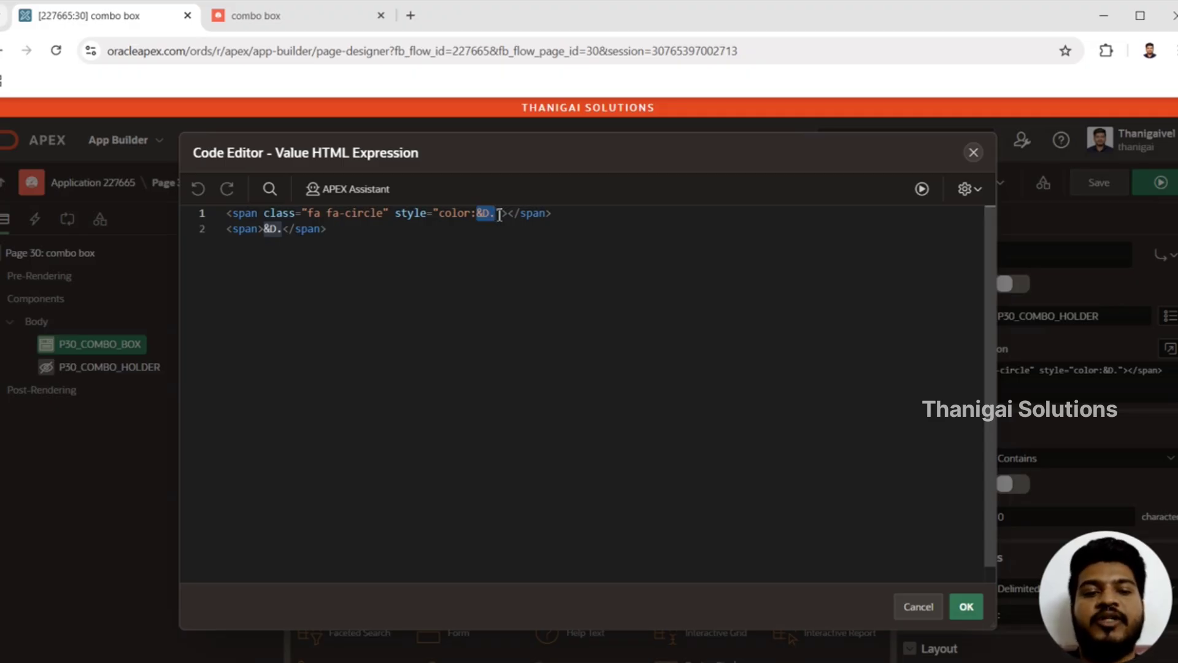
left_click(972, 609)
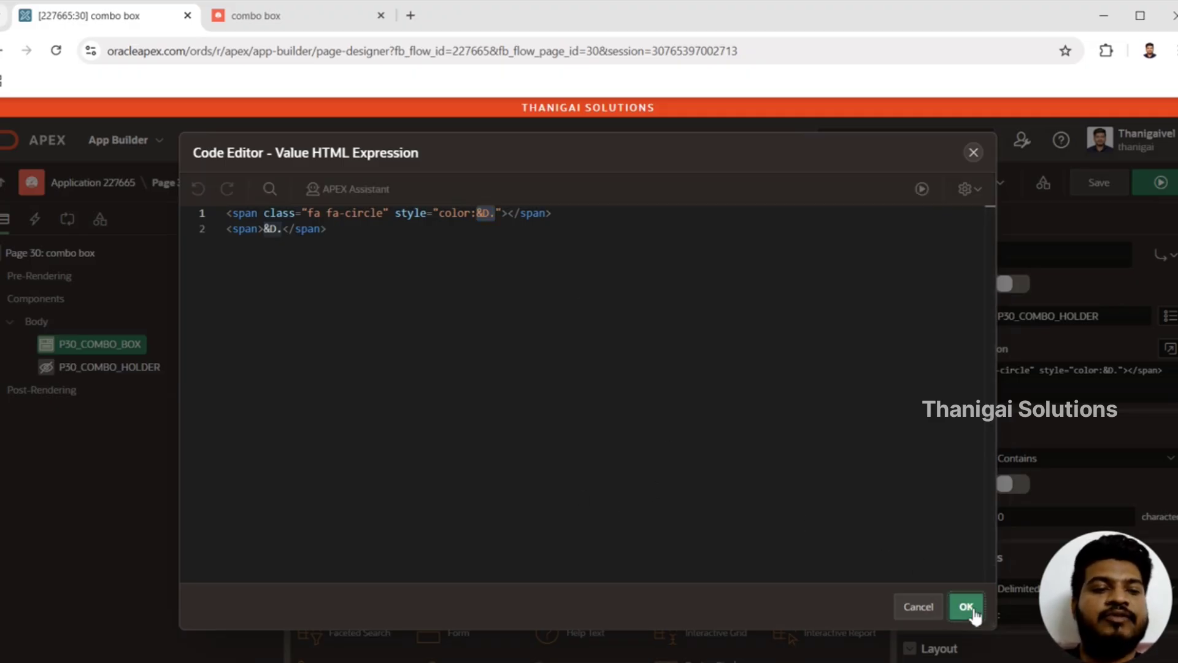